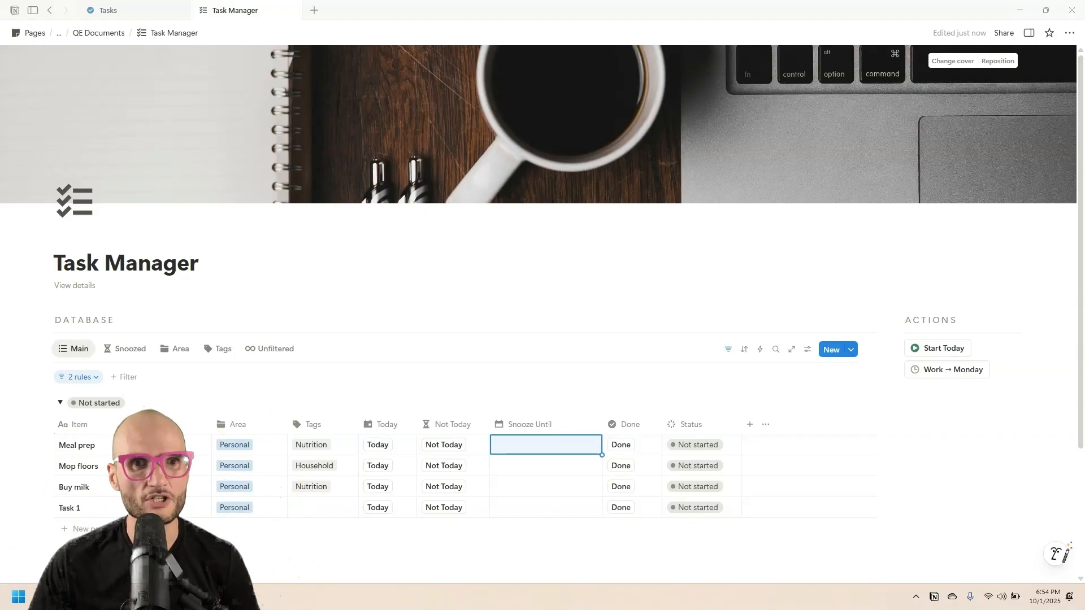
# Switch to the Tasks page and examine the Snooze options of the Publish video task
pyautogui.click(126, 11)
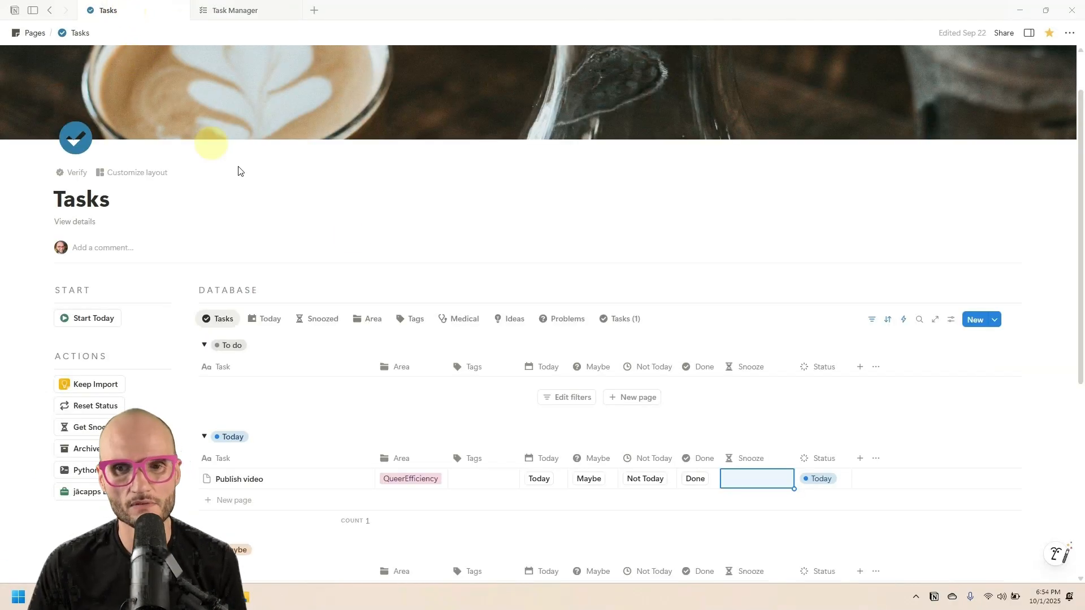
pyautogui.scroll(-3, 651, 210)
pyautogui.press('Return')
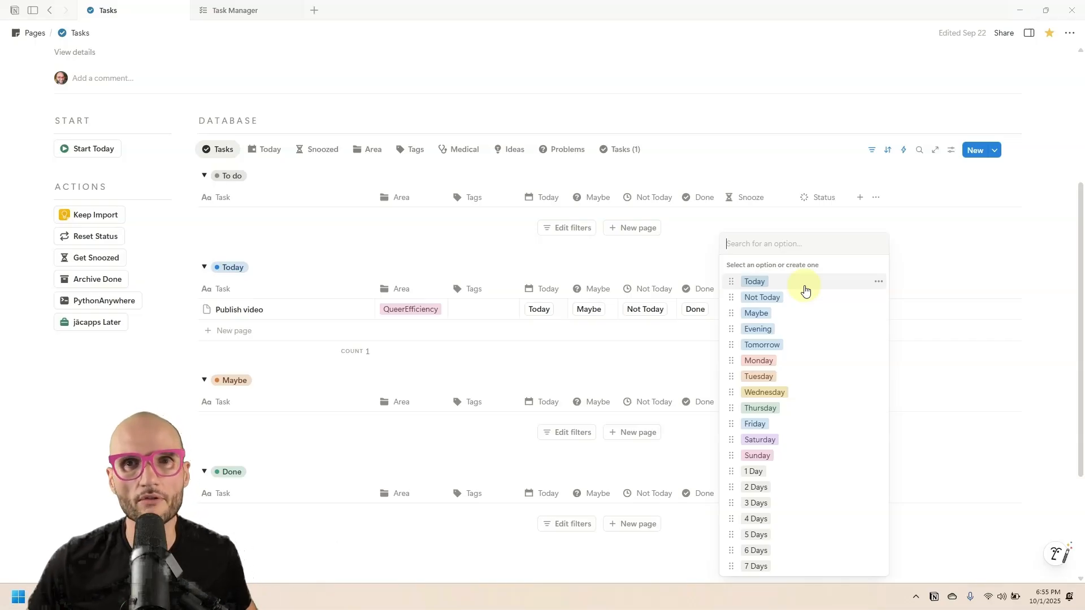
# Return to the Task Manager page and look at its database automations
pyautogui.click(244, 11)
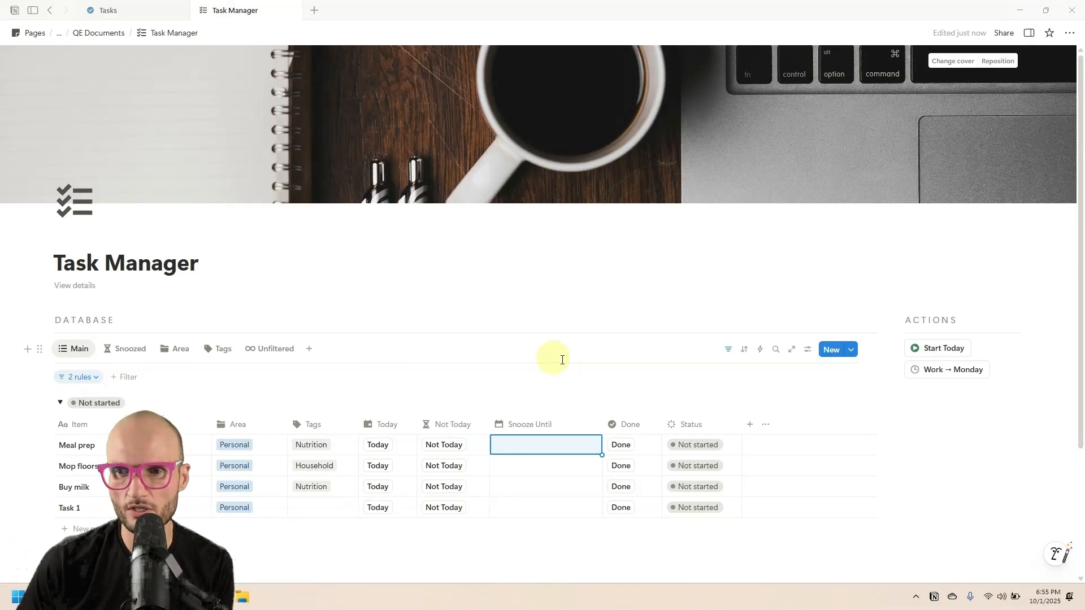
pyautogui.click(759, 351)
pyautogui.click(760, 166)
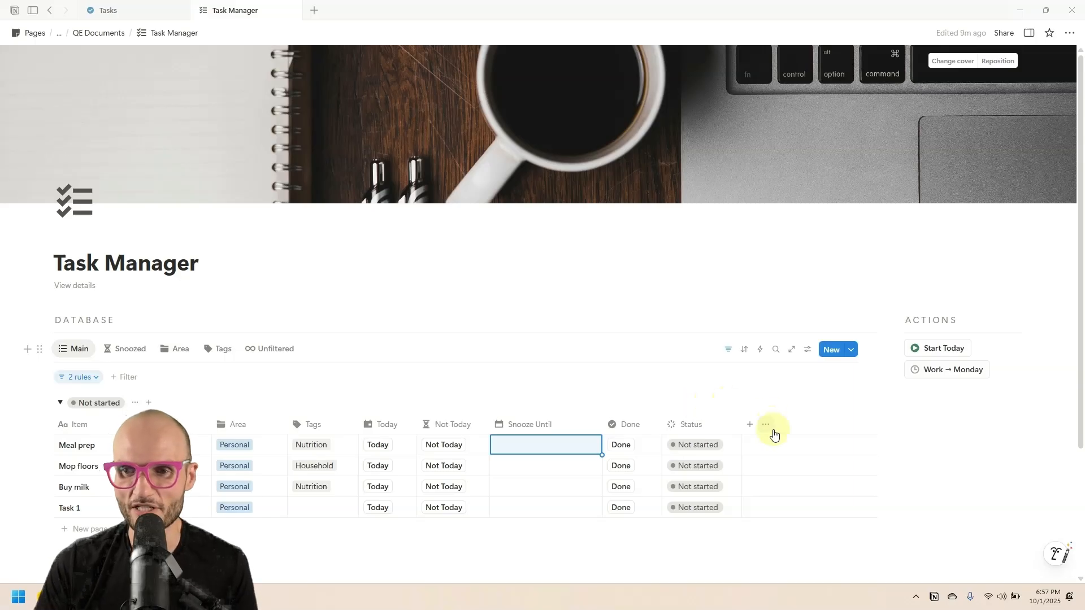
# Add a Select property between Not Today and Snooze Until, and narrow the Snooze Until column to fit its heading
pyautogui.scroll(-1, 747, 425)
pyautogui.click(750, 368)
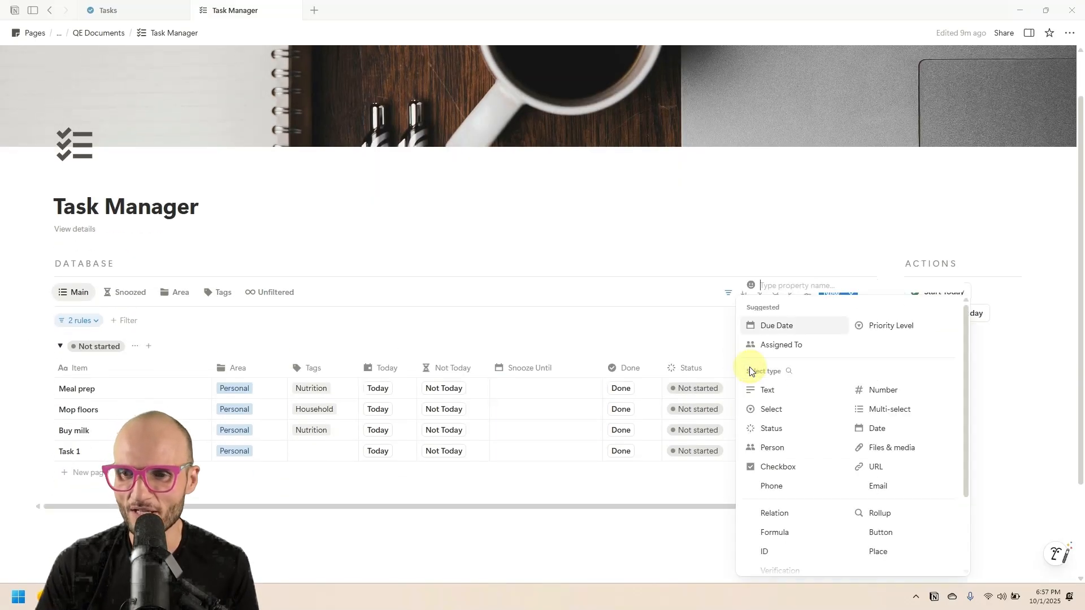
pyautogui.click(777, 409)
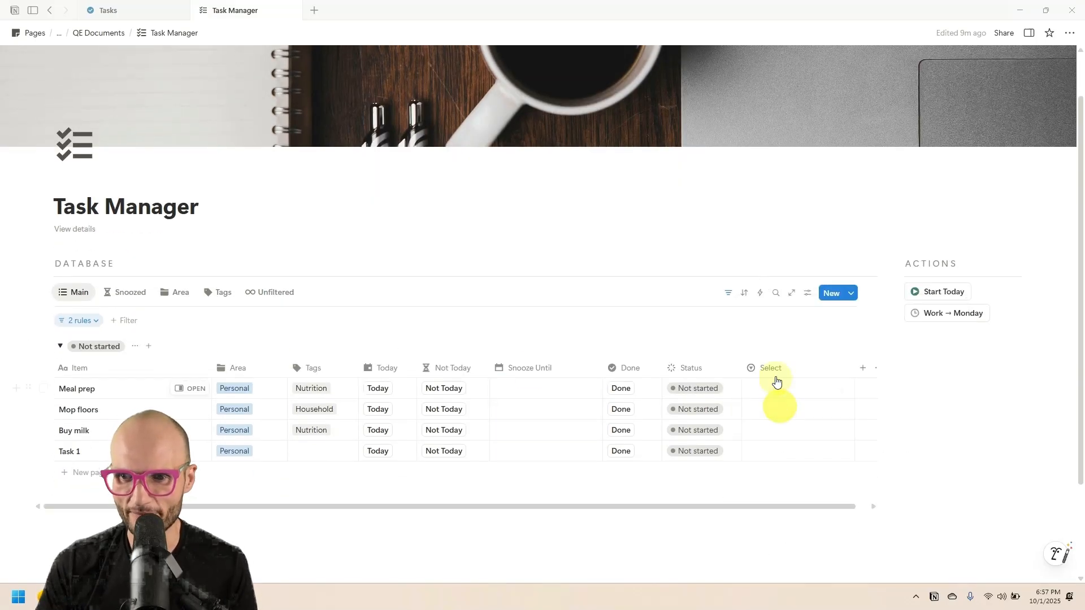
pyautogui.moveTo(777, 380); pyautogui.dragTo(527, 376)
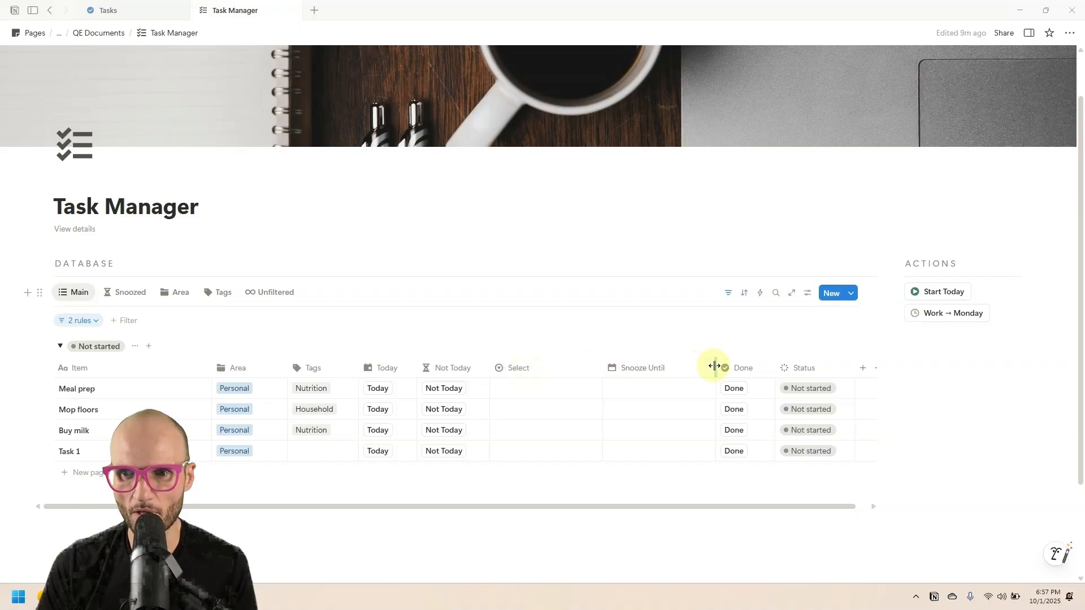
pyautogui.moveTo(714, 367); pyautogui.dragTo(683, 366)
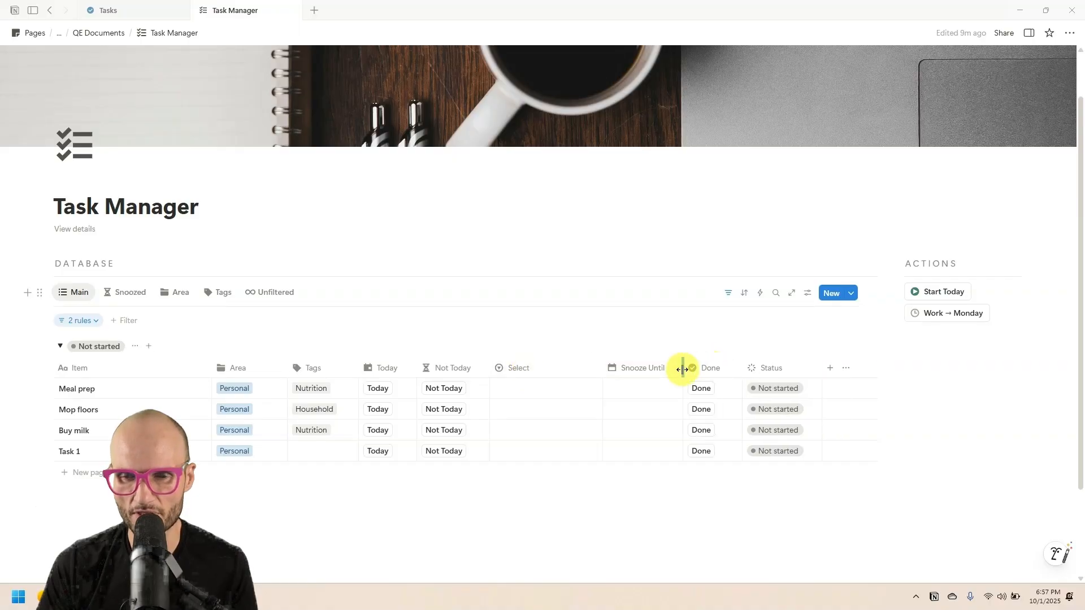
# Rename the new Select property Snooze and give it an hourglass icon
pyautogui.click(541, 371)
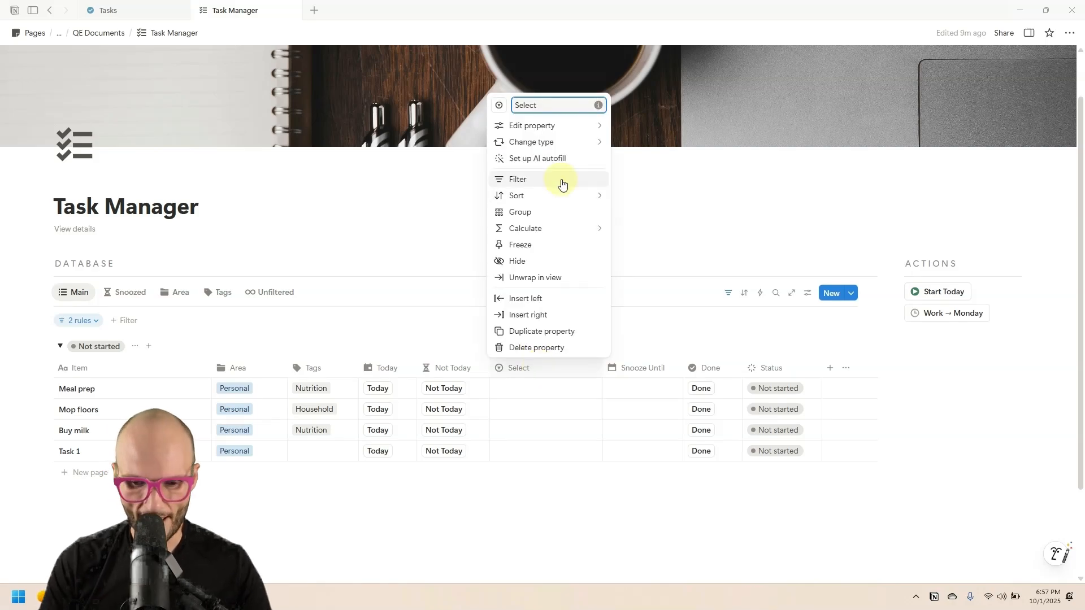
pyautogui.write('Snooze')
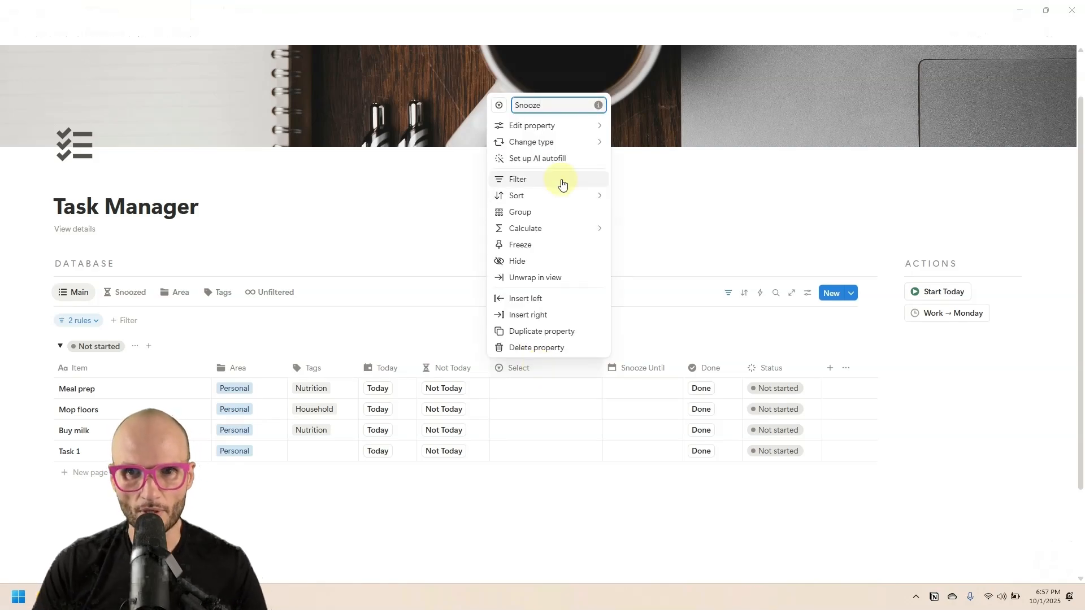
pyautogui.click(498, 105)
pyautogui.click(418, 194)
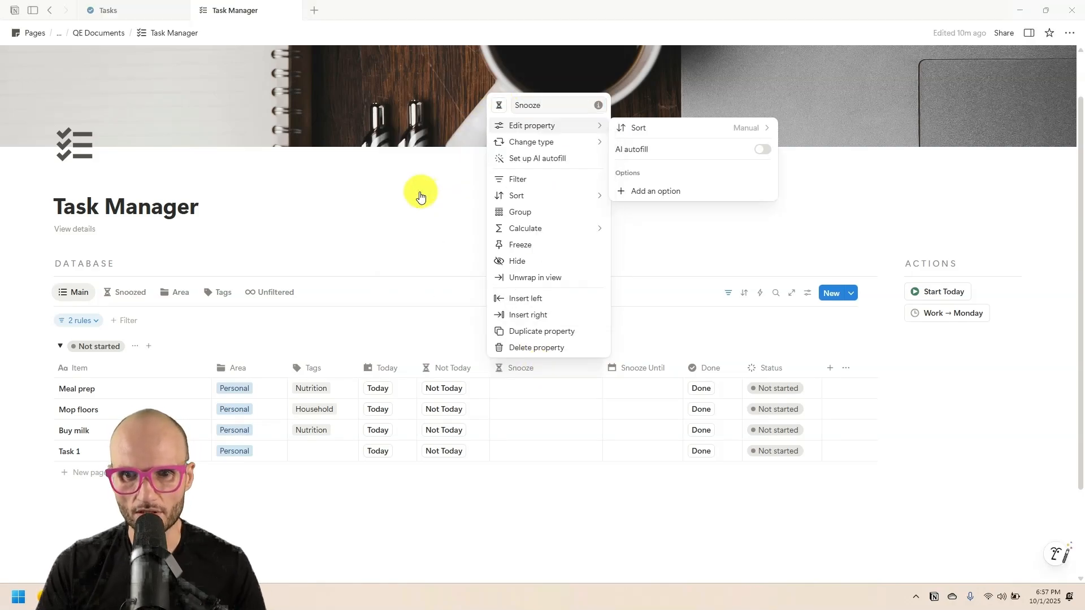
pyautogui.click(435, 270)
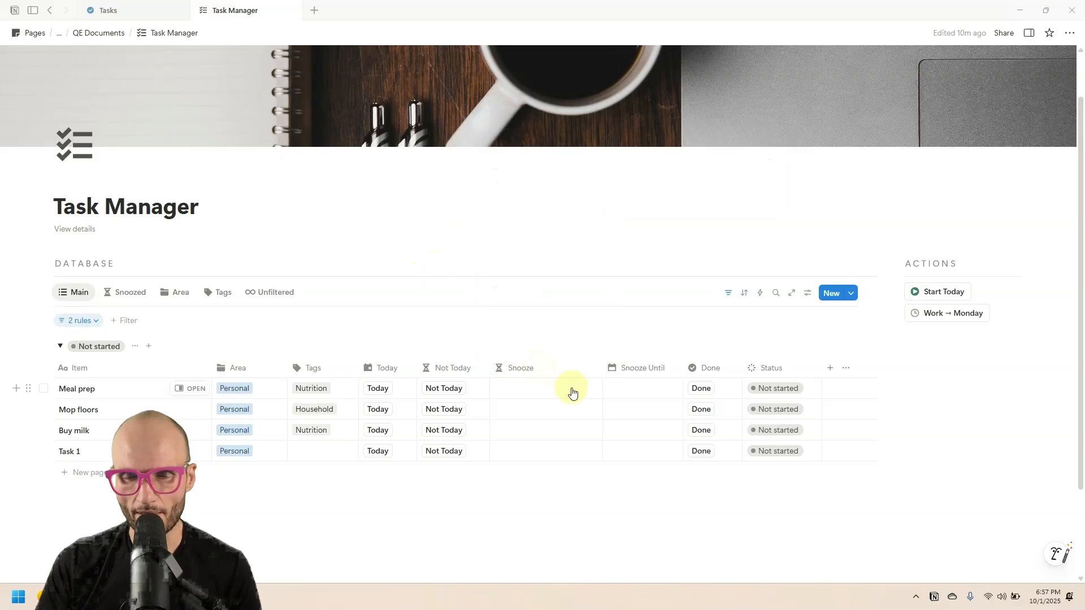
# Add options to the Snooze property in this order: 7 Days down to 1 Day, Sunday back to Monday, and Tomorrow
pyautogui.click(541, 390)
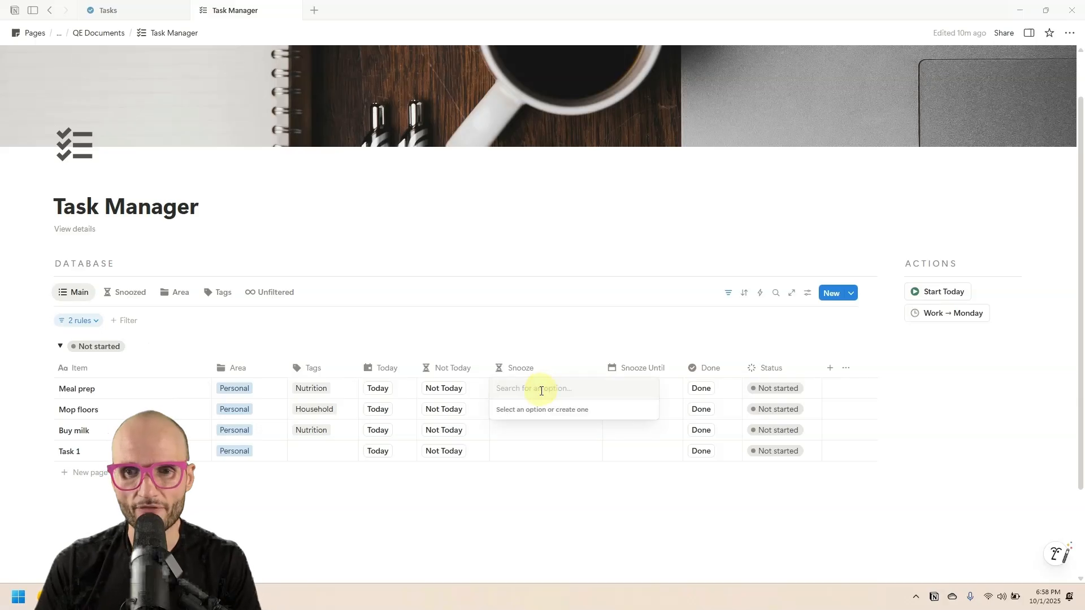
pyautogui.click(529, 368)
pyautogui.moveTo(542, 126)
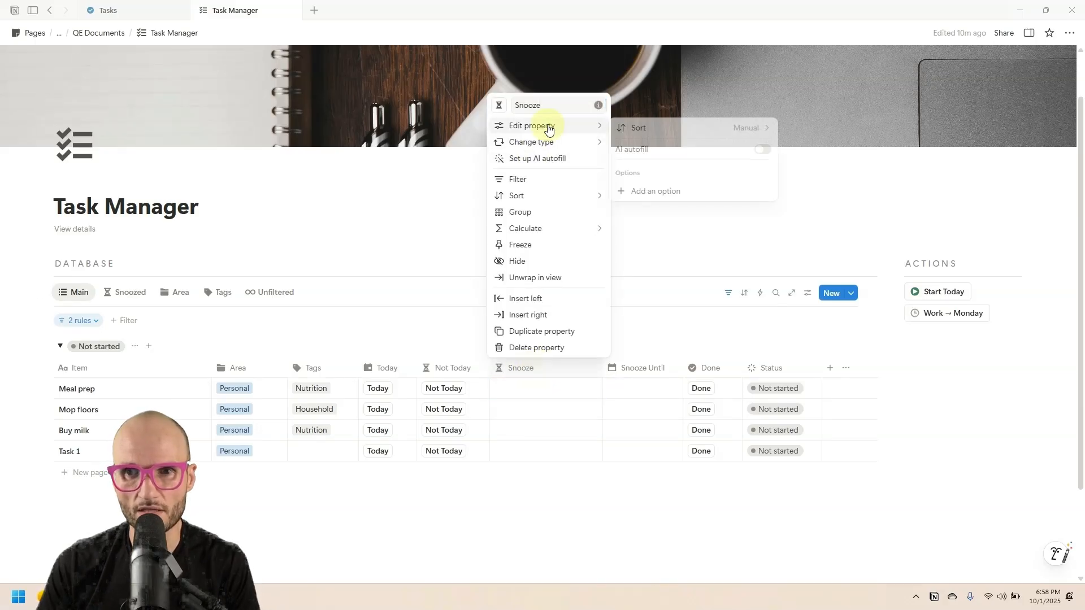
pyautogui.click(673, 193)
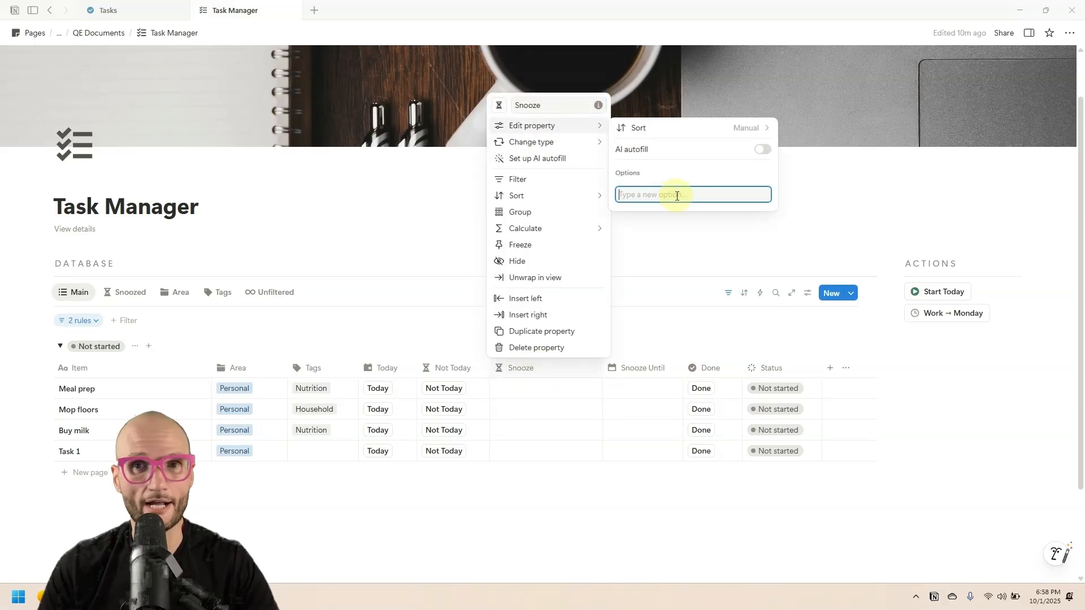
pyautogui.write('7 Days')
pyautogui.press('Return')
pyautogui.write('6 Days')
pyautogui.press('Return')
pyautogui.write('5 Days')
pyautogui.press('Return')
pyautogui.write('4 Days')
pyautogui.press('Return')
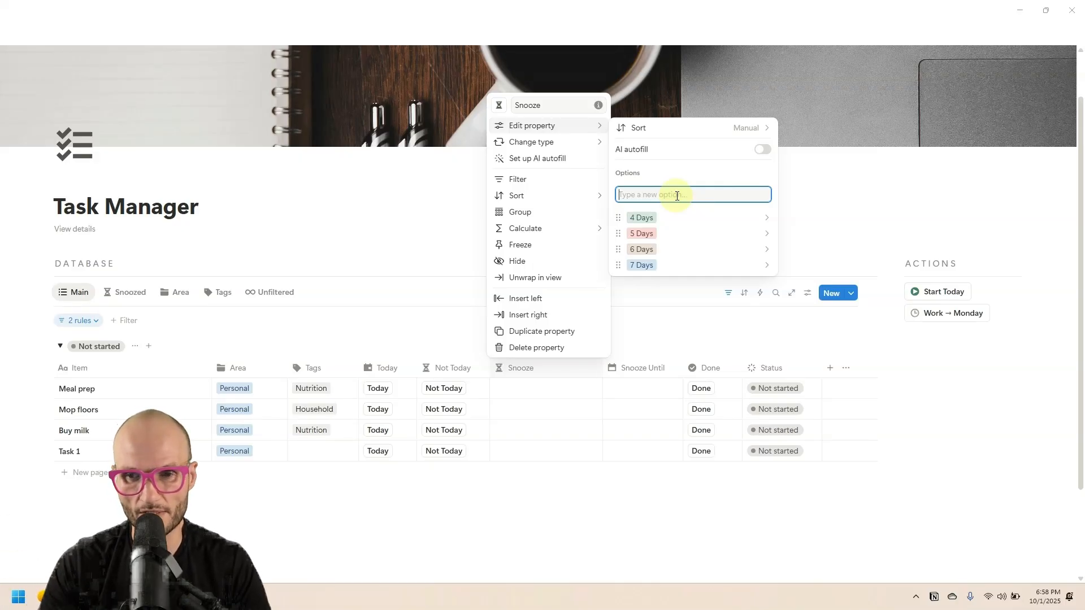
pyautogui.write('3 Days 2 Days 1 Day Sunday Saturday Friday Thursd')
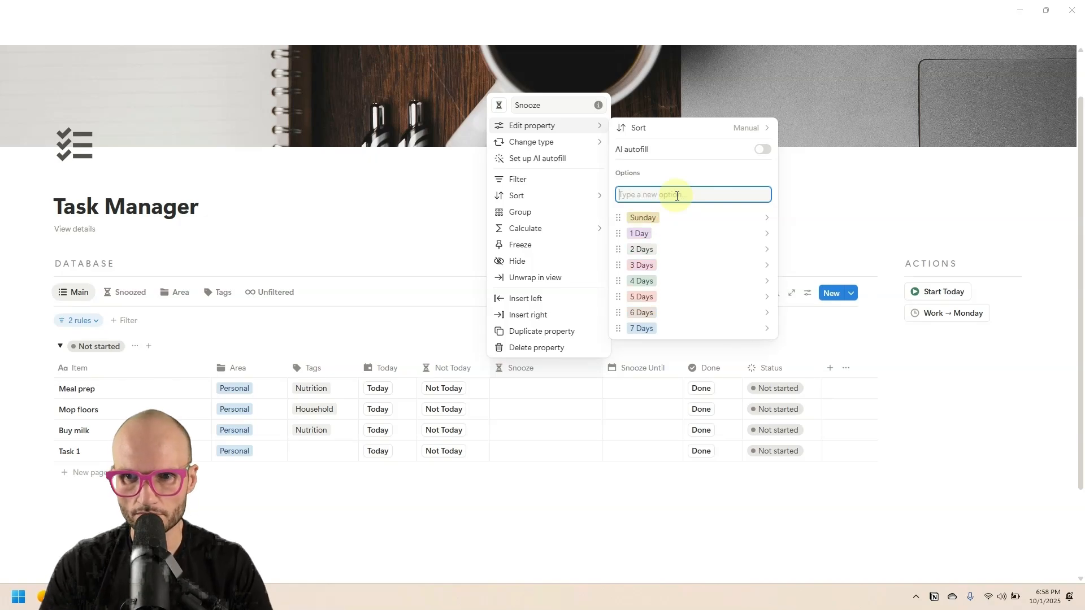
pyautogui.write('ay Wednesday Tuesday Monday Tomorrow')
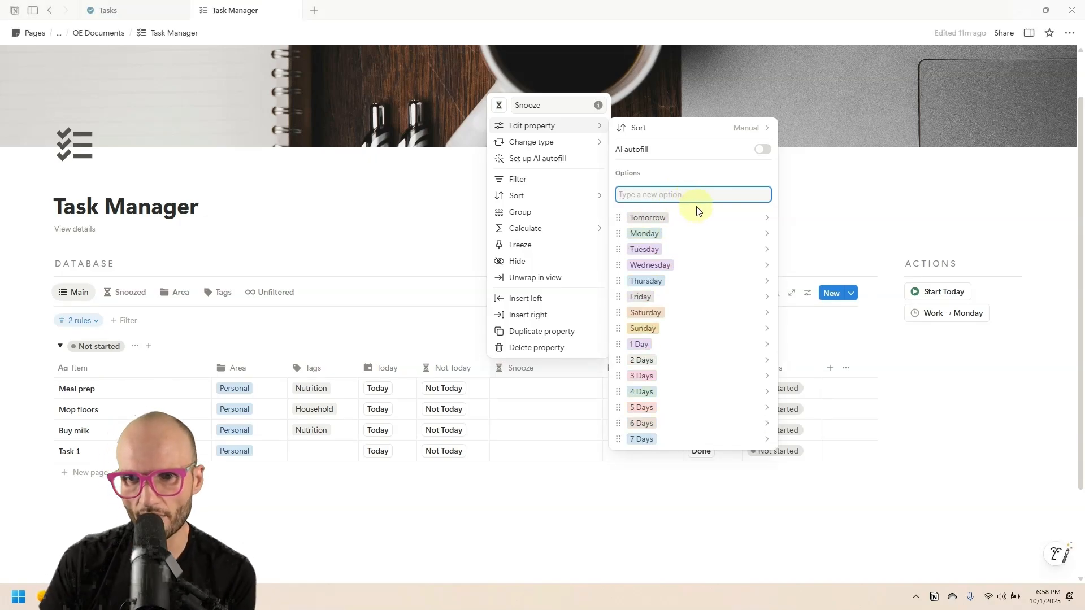
# Color Tomorrow and Friday blue, Monday red, Tuesday orange, Wednesday yellow, Thursday green, Saturday purple, Sunday pink, and the 1 to 7 Days options default
pyautogui.click(685, 220)
pyautogui.click(695, 191)
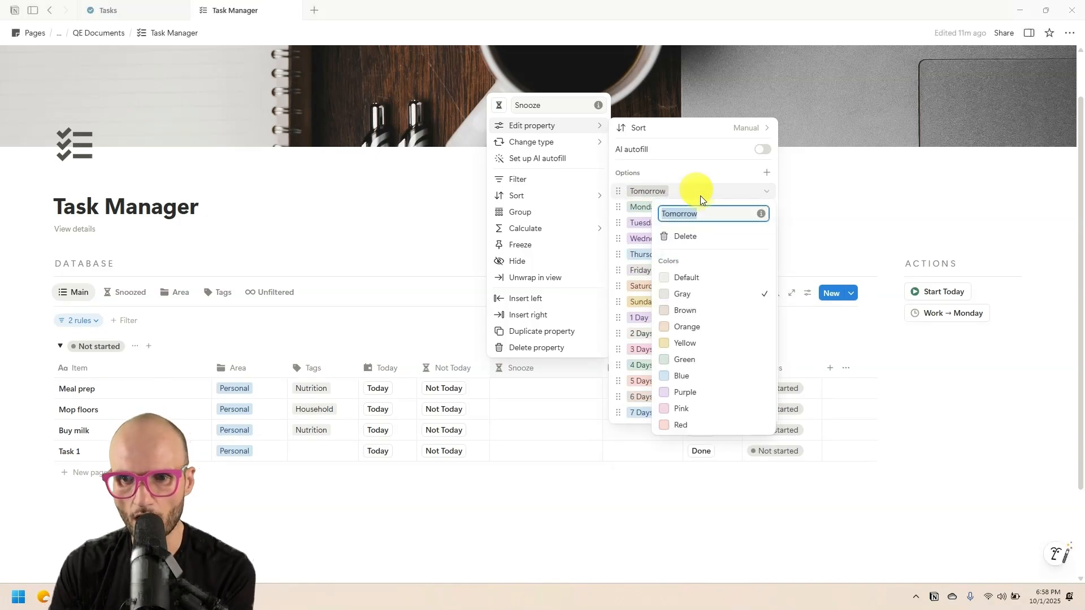
pyautogui.click(685, 174)
pyautogui.click(707, 208)
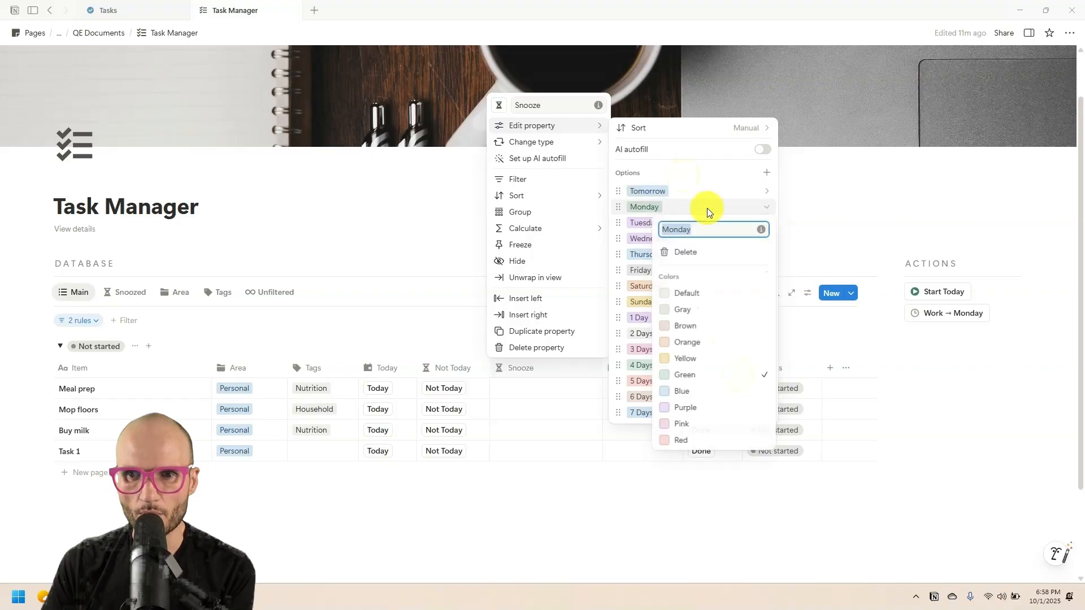
pyautogui.click(697, 238)
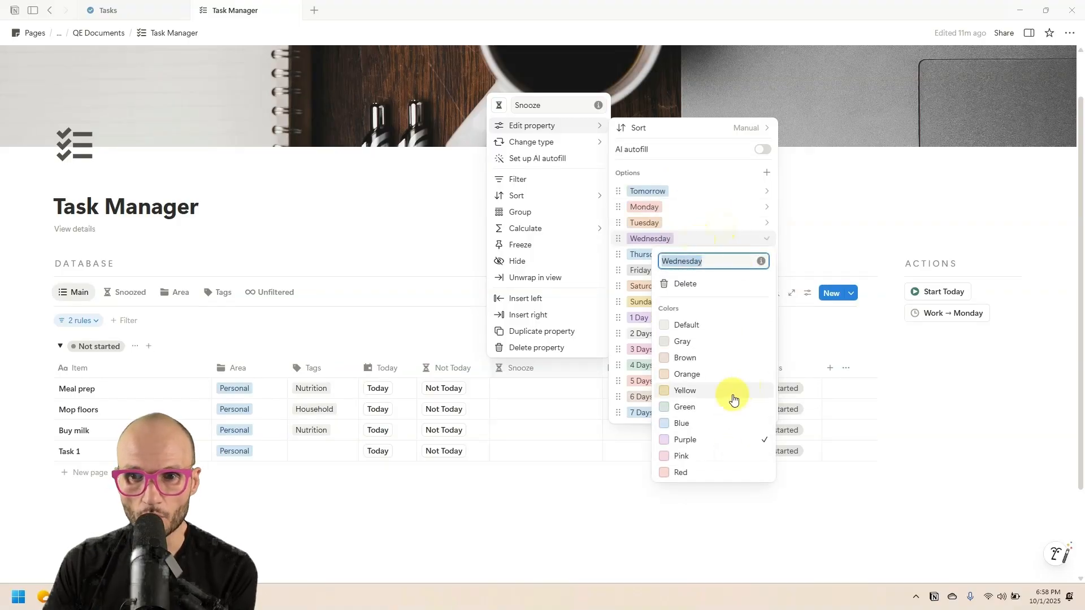
pyautogui.click(732, 393)
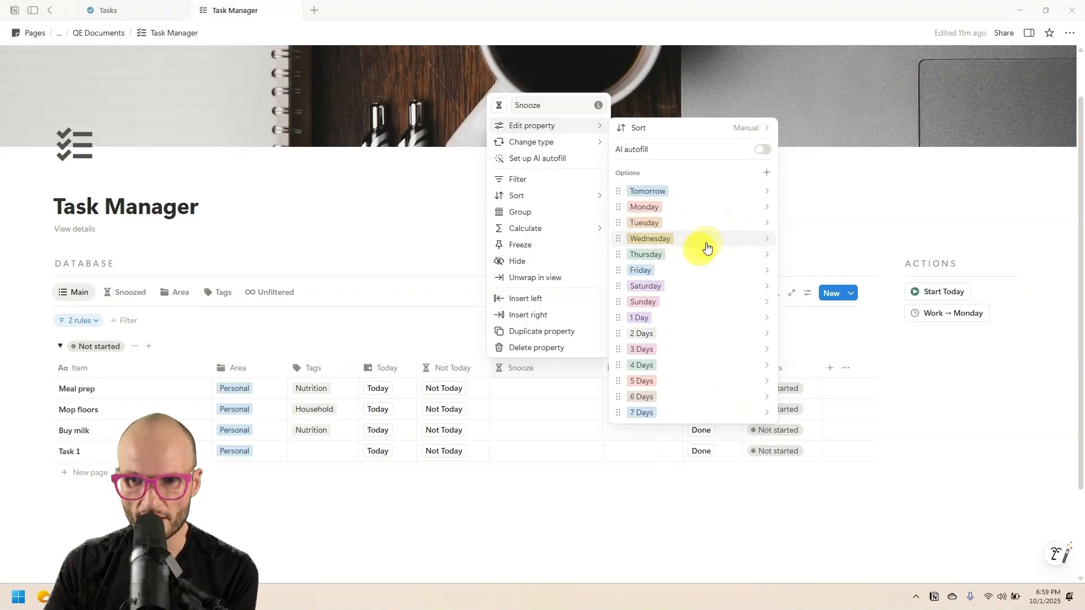
pyautogui.click(680, 318)
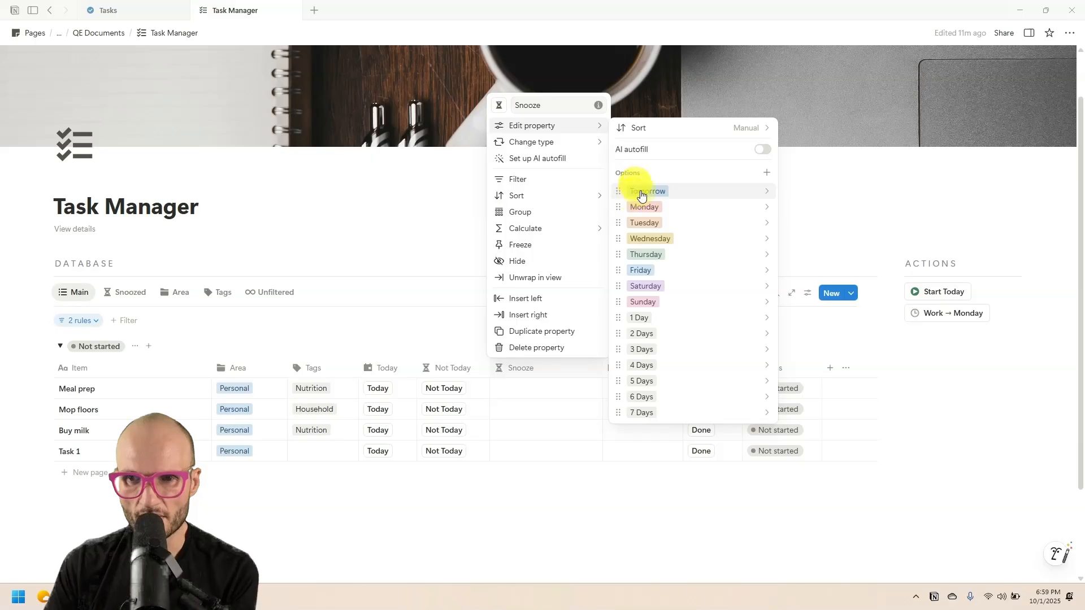
# Try gray as the color of the Tomorrow option and set it back to blue
pyautogui.click(642, 191)
pyautogui.click(687, 294)
pyautogui.click(692, 194)
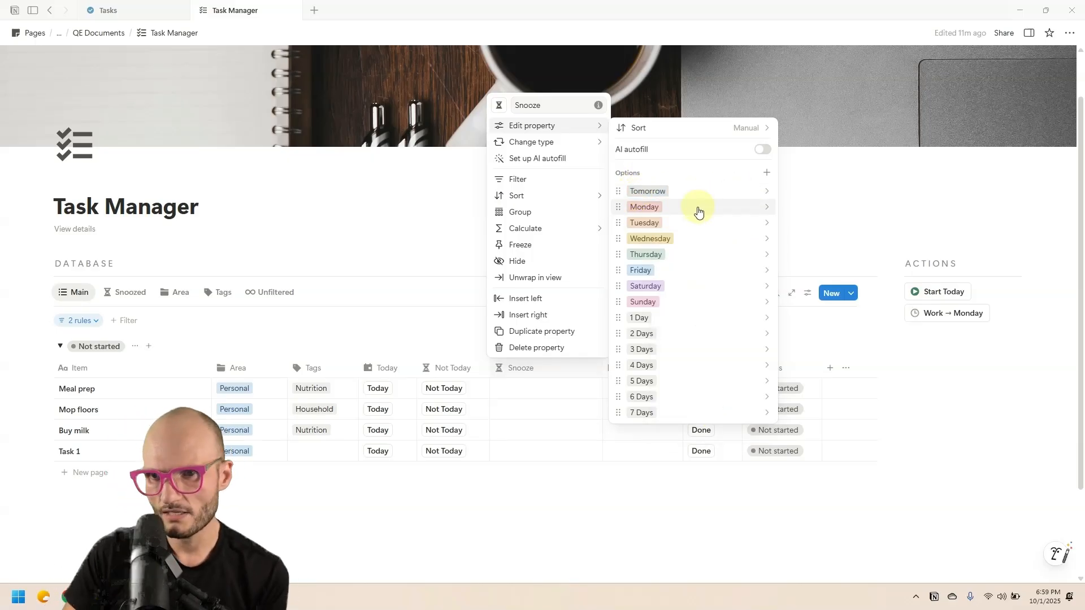
pyautogui.click(669, 190)
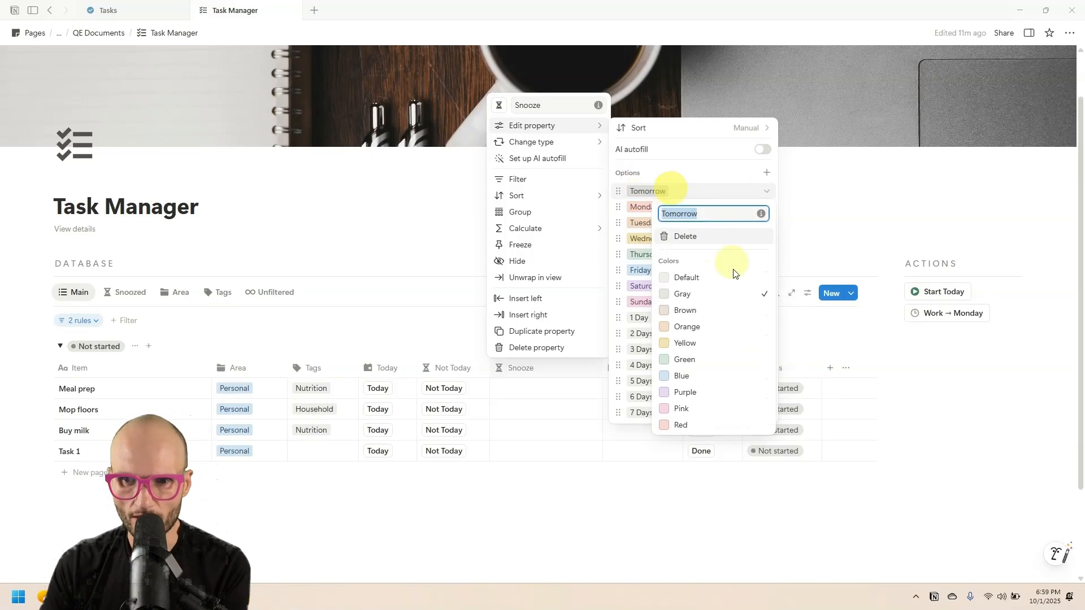
pyautogui.click(726, 375)
pyautogui.click(649, 217)
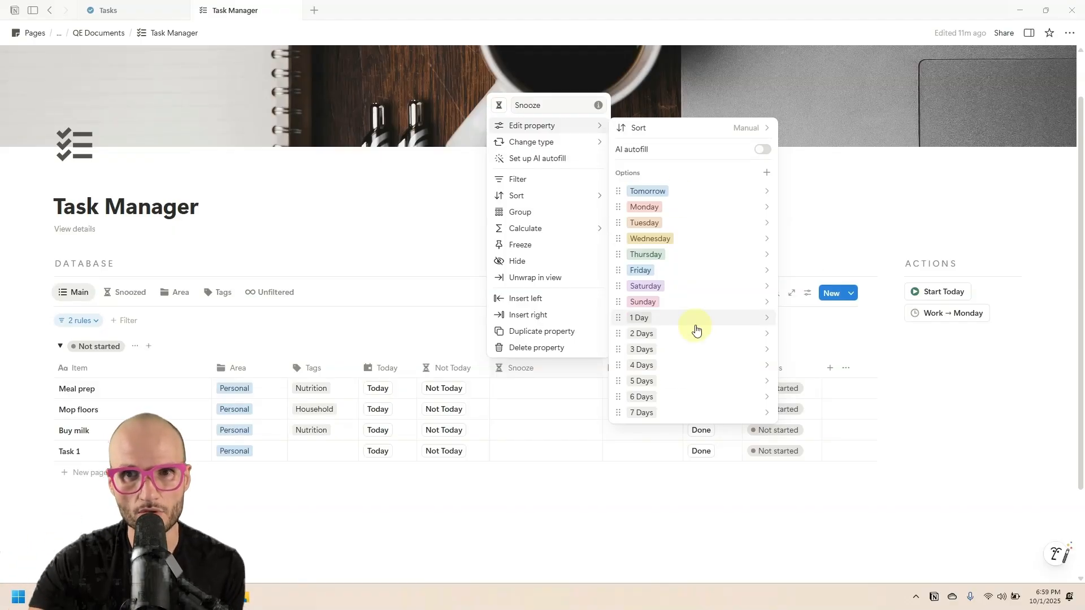
# Review the list of Snooze options offered for the Meal prep task and leave it without choosing one
pyautogui.click(545, 392)
pyautogui.click(551, 394)
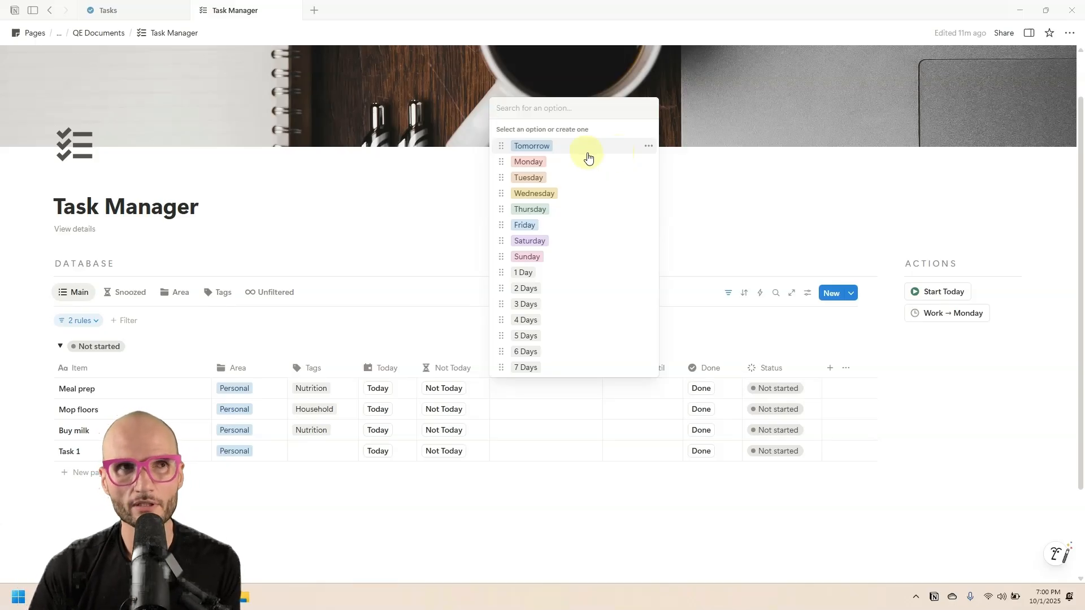
pyautogui.click(419, 199)
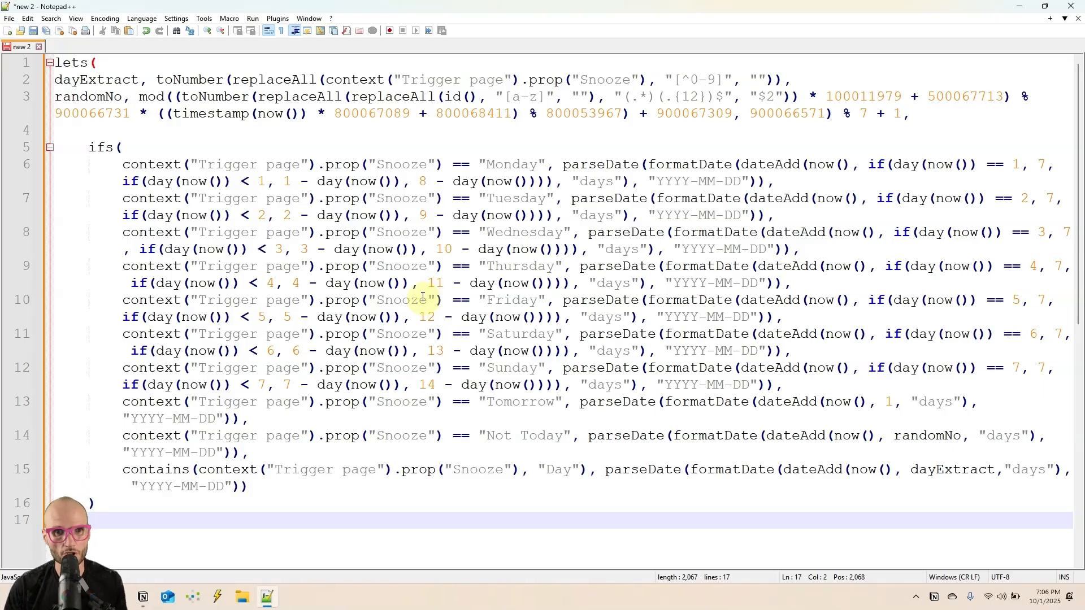
# In the Notepad++ formula, examine the lets function and its dayExtract and randomNo variable definitions
pyautogui.doubleClick(82, 69)
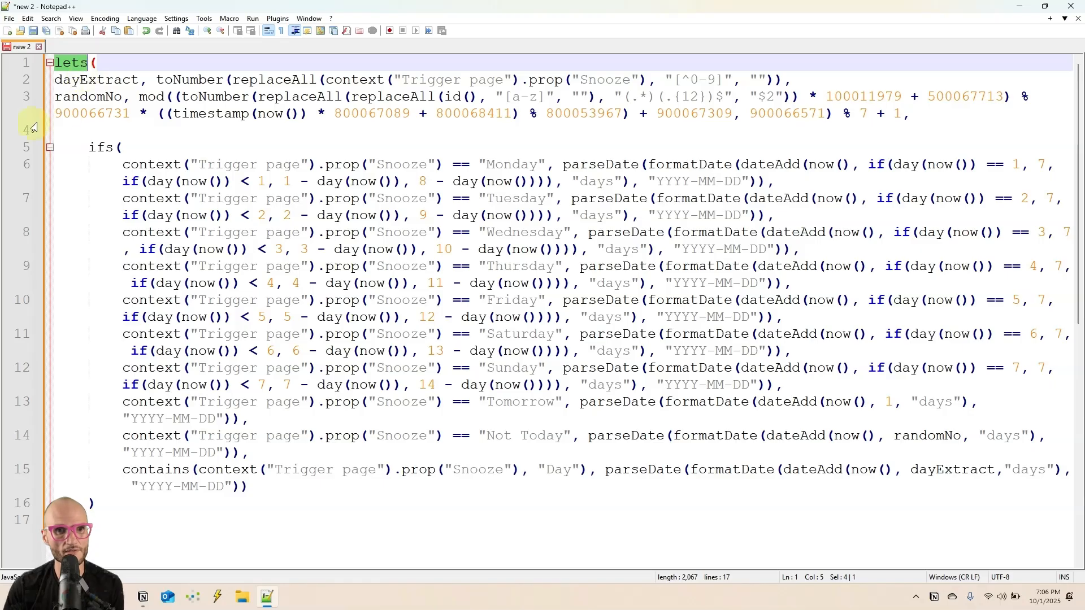
pyautogui.doubleClick(84, 80)
pyautogui.doubleClick(93, 97)
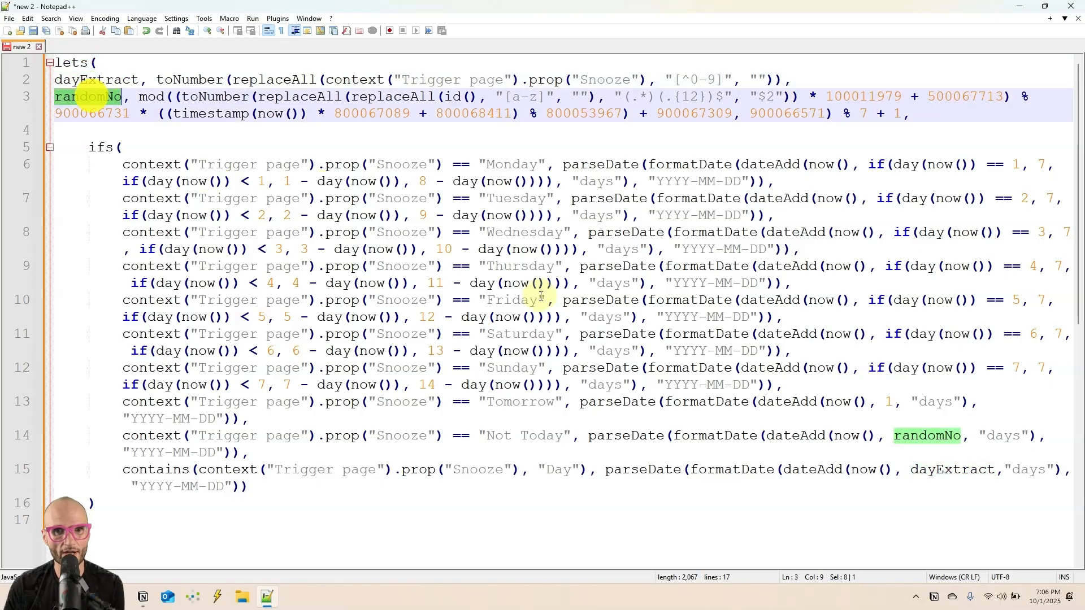
pyautogui.moveTo(904, 114); pyautogui.dragTo(54, 99)
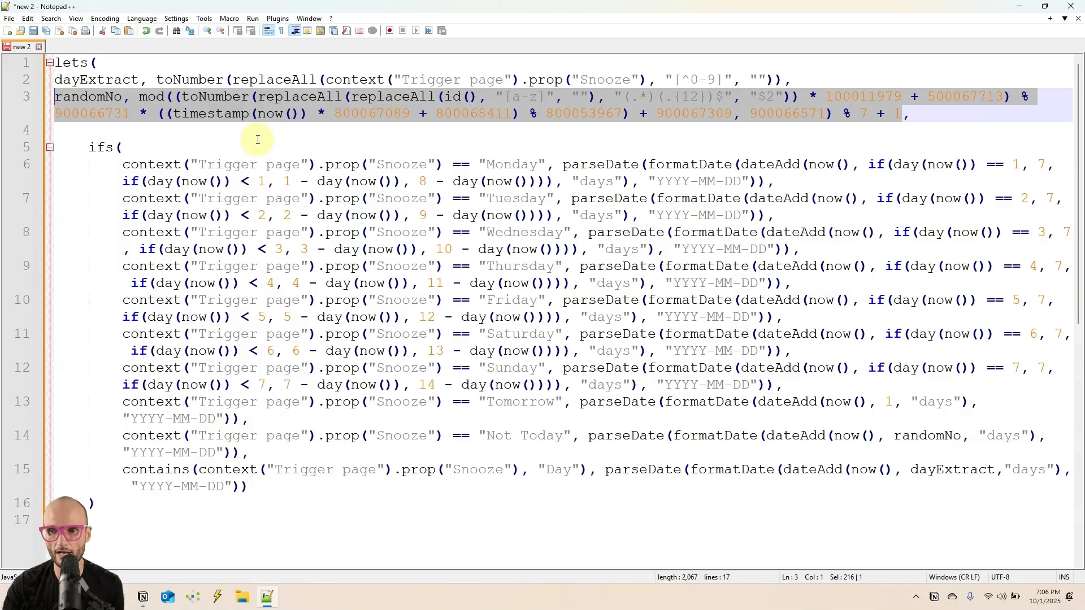
pyautogui.doubleClick(90, 97)
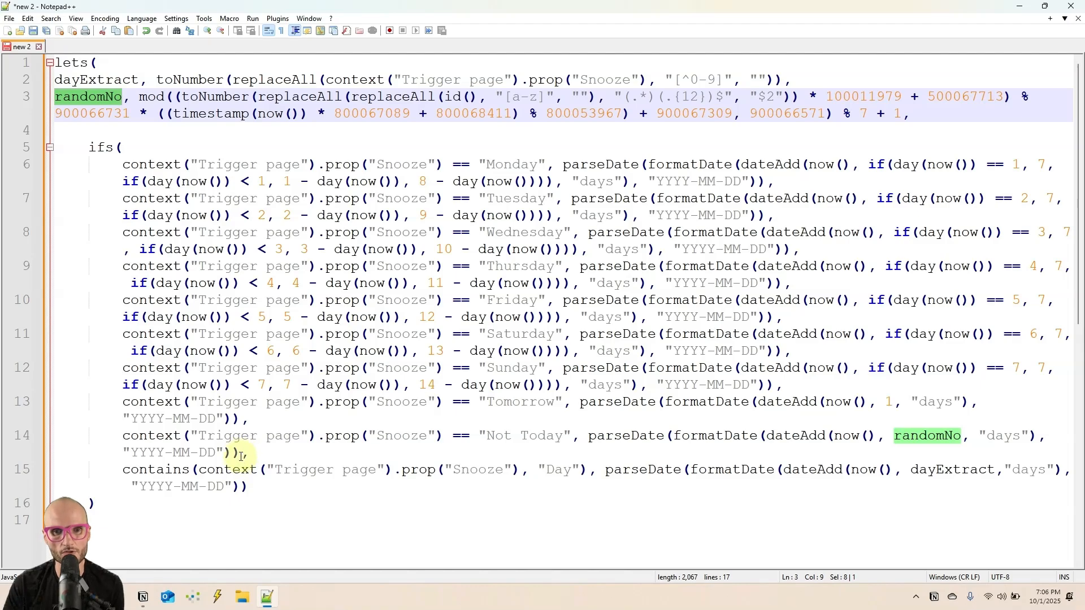
# Examine the formula's Not Today condition and compare it with the Task Manager database columns behind the Notepad++ window
pyautogui.moveTo(240, 455); pyautogui.dragTo(116, 440)
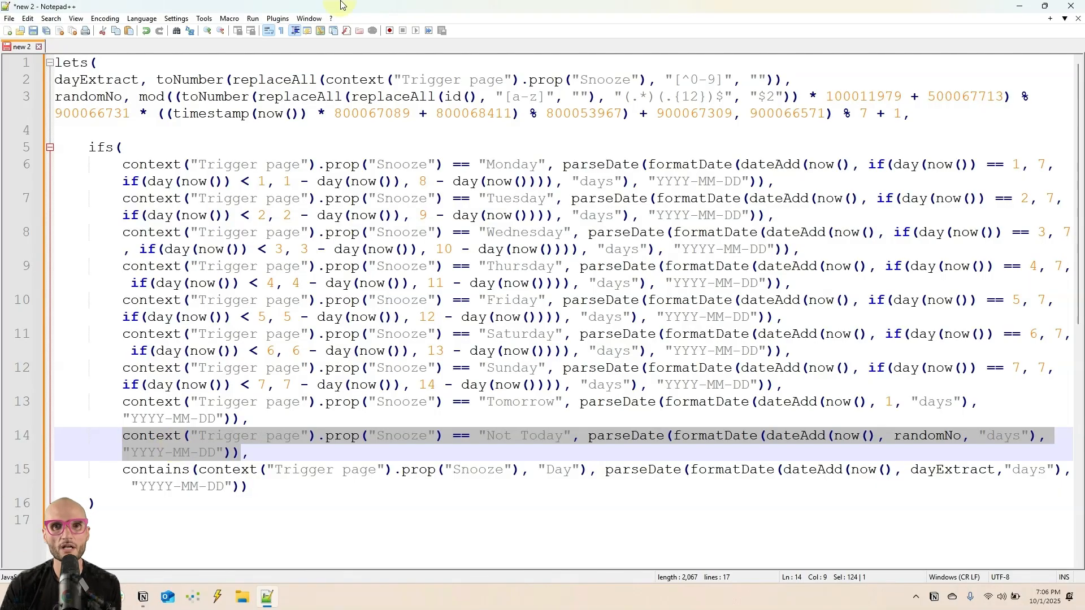
pyautogui.moveTo(343, 6); pyautogui.dragTo(798, 230)
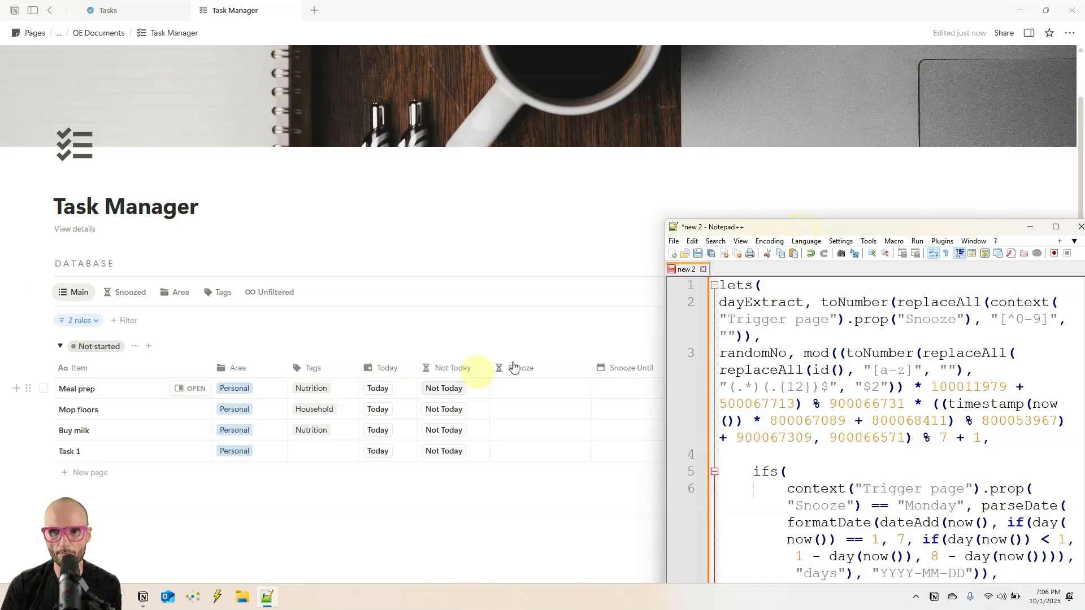
pyautogui.moveTo(884, 229); pyautogui.dragTo(477, 7)
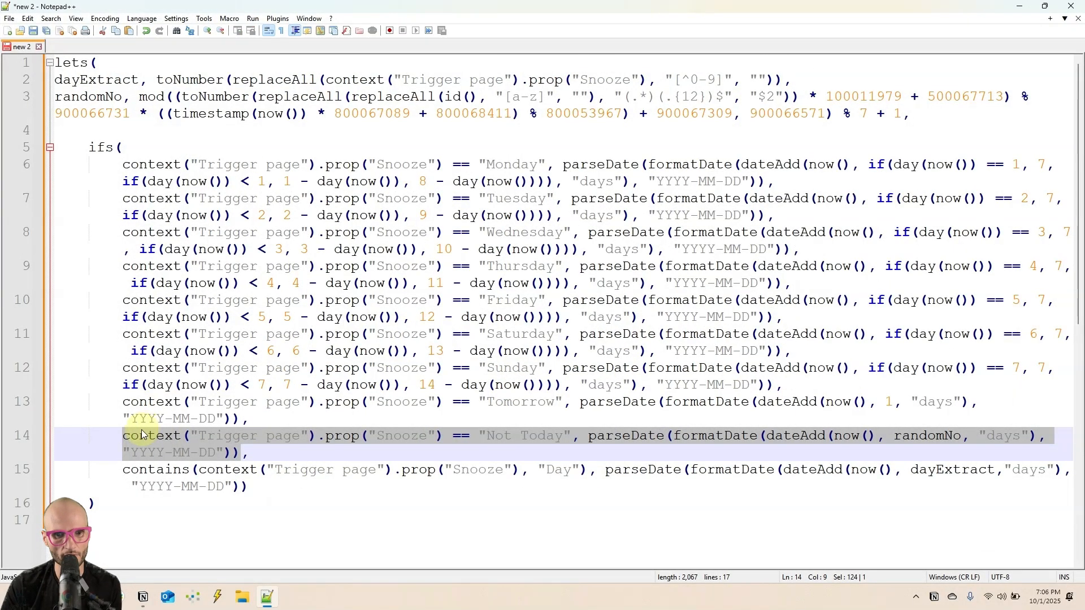
# Delete the entire Not Today condition, including its trailing comma and line, from the ifs block of the formula
pyautogui.click(241, 454)
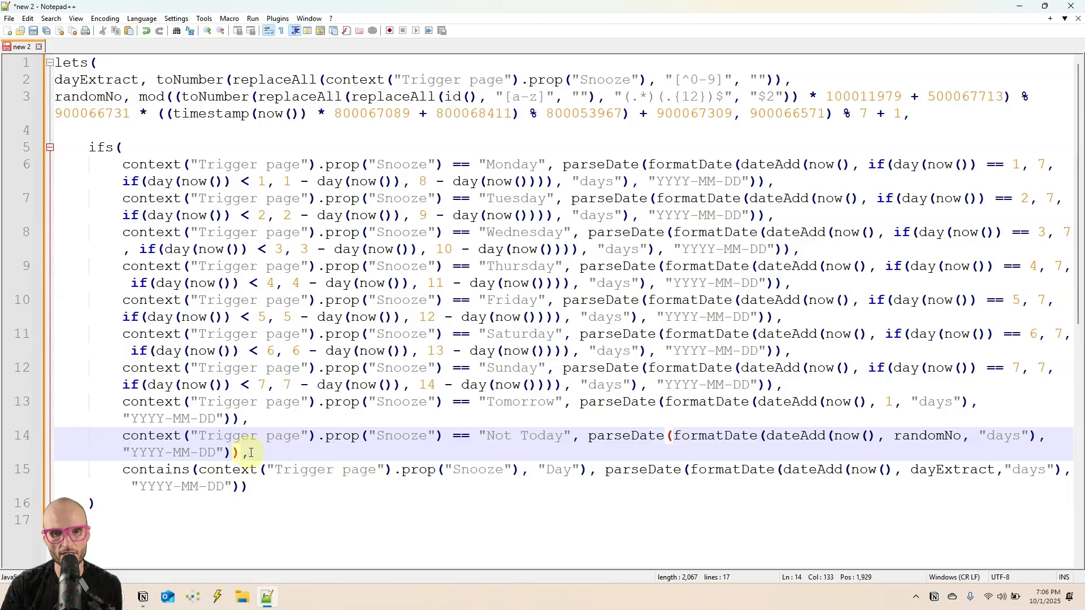
pyautogui.moveTo(249, 452); pyautogui.dragTo(128, 436)
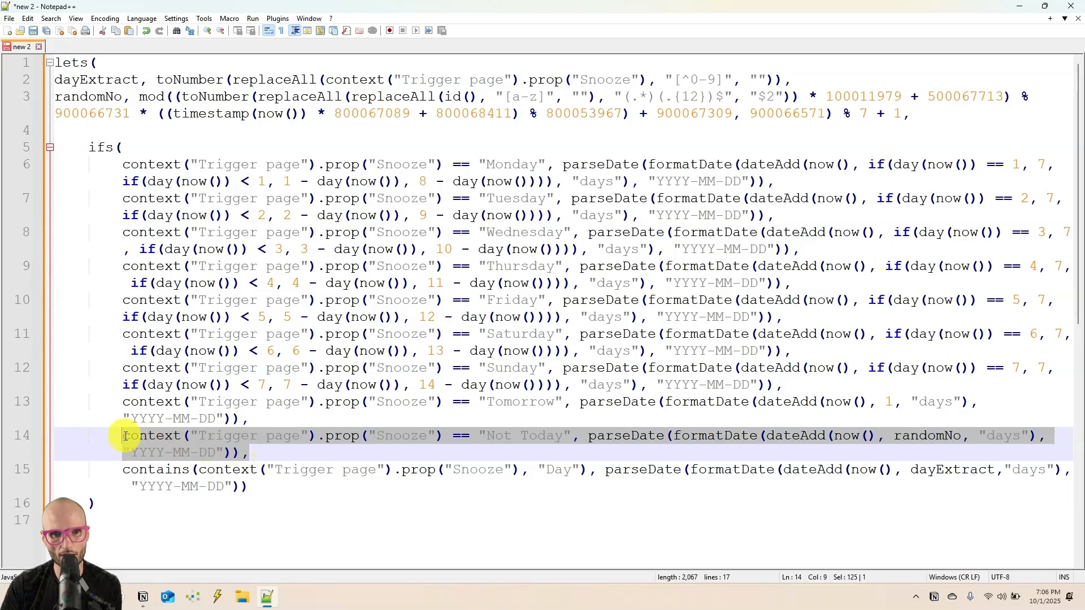
pyautogui.press('BackSpace')
pyautogui.press('BackSpace')
pyautogui.press('BackSpace')
pyautogui.press('BackSpace')
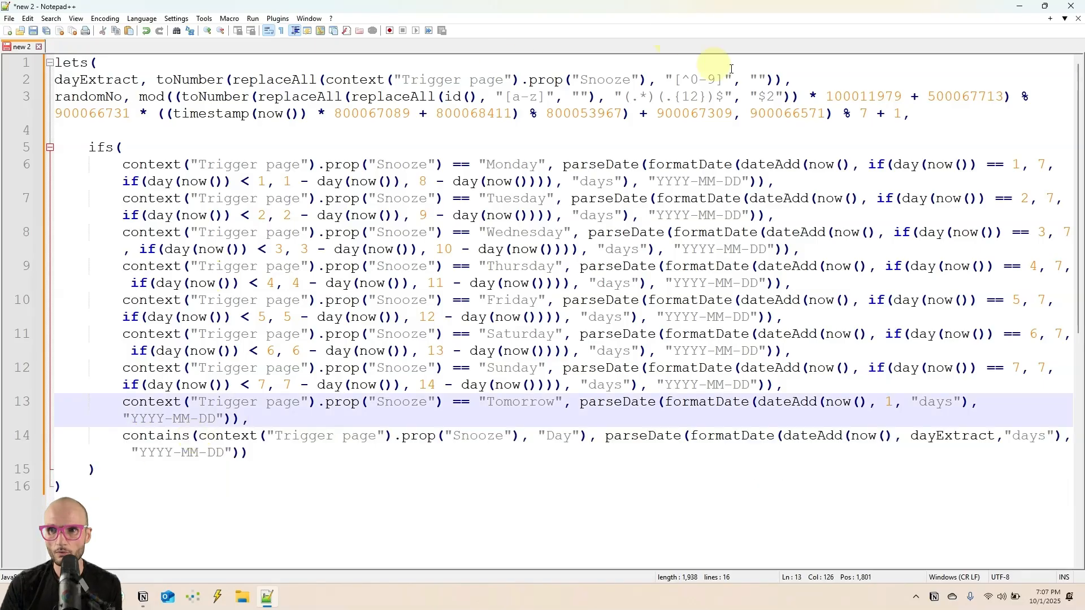
# Delete the randomNo variable definition and its line from the lets function
pyautogui.click(911, 114)
pyautogui.moveTo(903, 110); pyautogui.dragTo(87, 107)
pyautogui.doubleClick(99, 100)
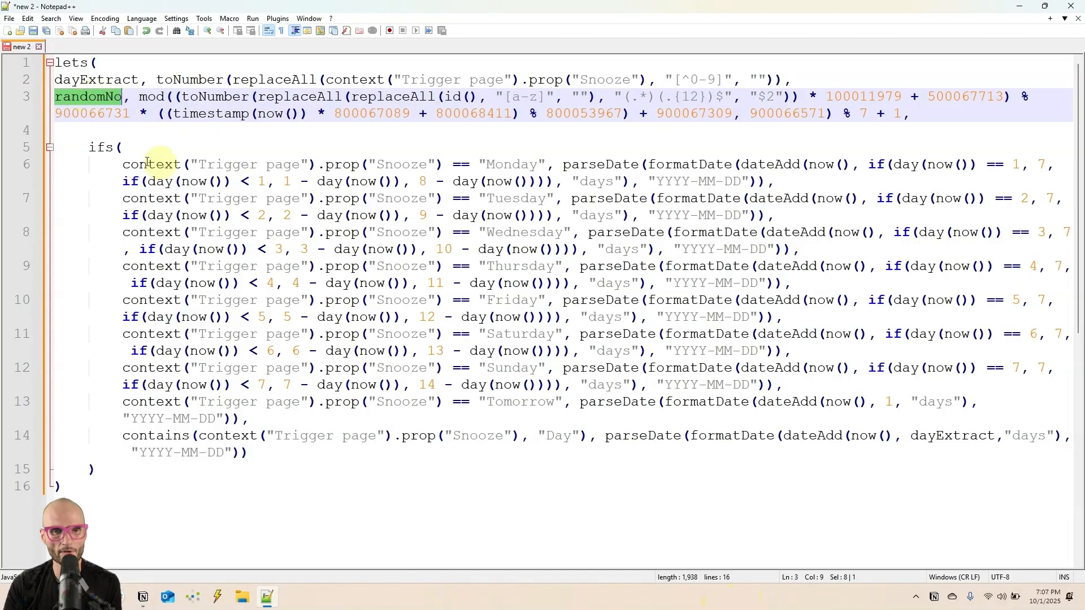
pyautogui.click(613, 79)
pyautogui.moveTo(910, 113); pyautogui.dragTo(61, 96)
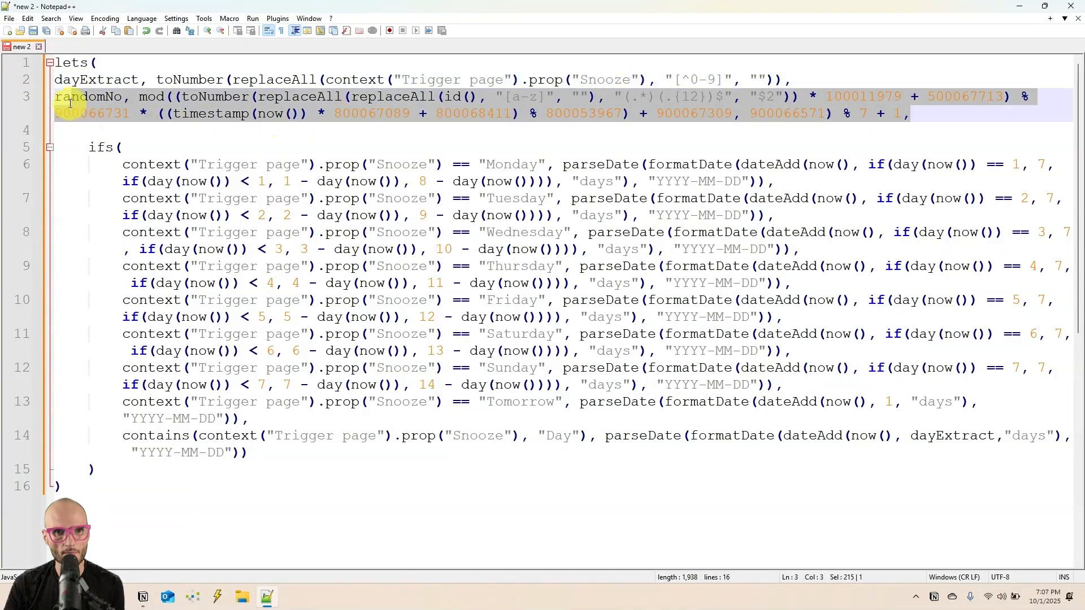
pyautogui.press('BackSpace')
pyautogui.press('BackSpace')
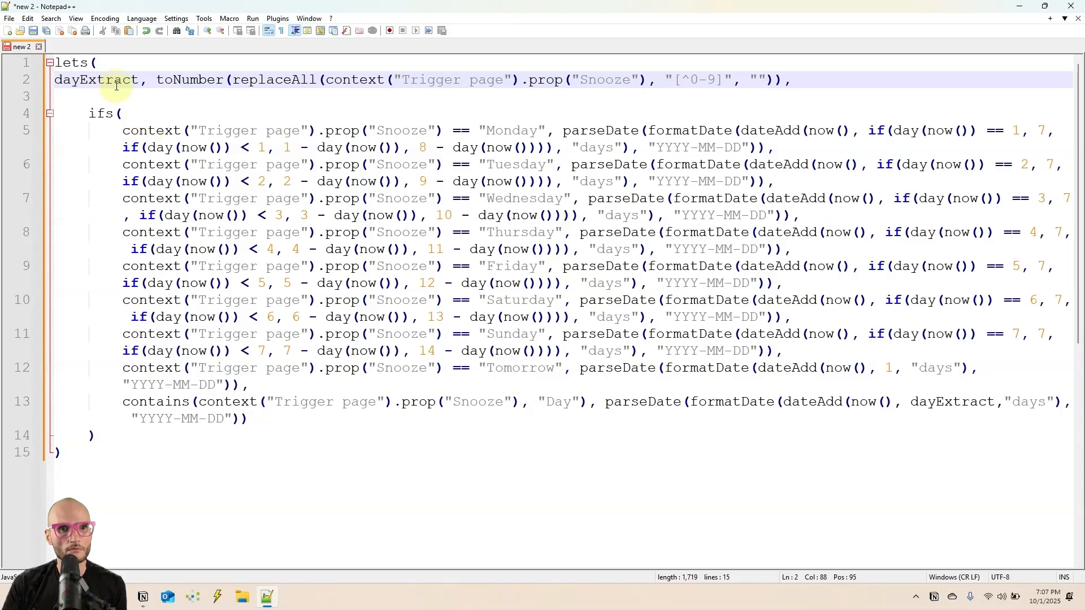
# Compare the formula's dayExtract definition with the numbered day options of the Snooze property in the Task Manager database
pyautogui.doubleClick(94, 80)
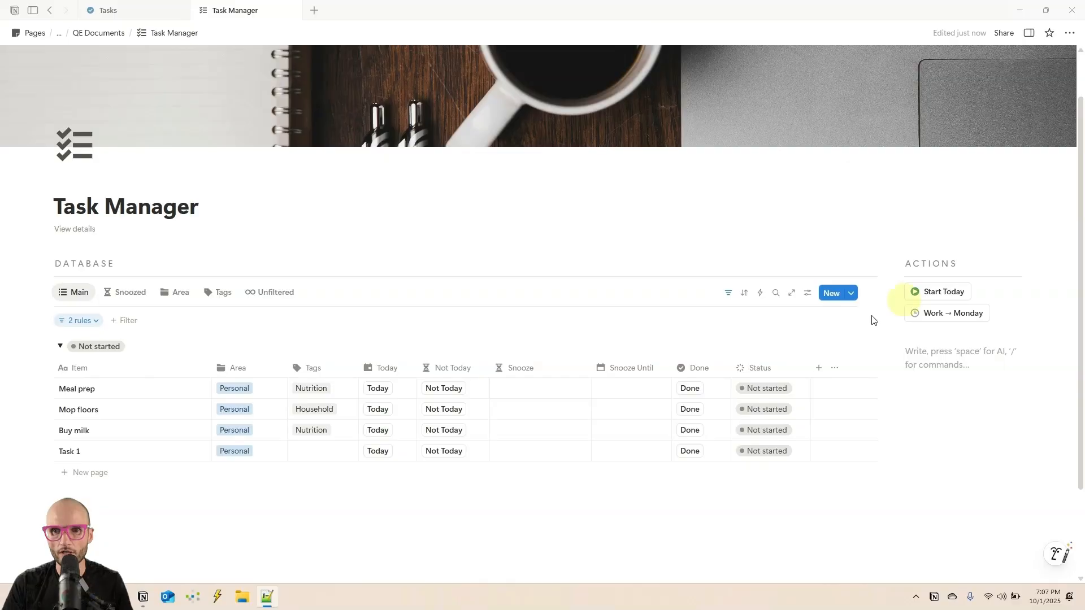
pyautogui.click(511, 392)
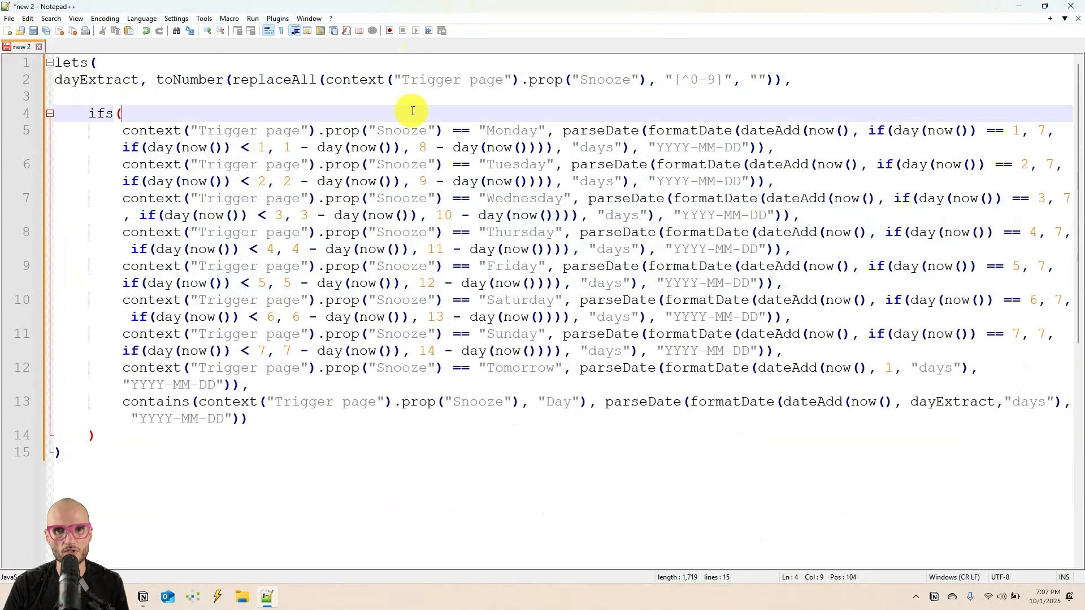
pyautogui.click(678, 79)
pyautogui.click(503, 116)
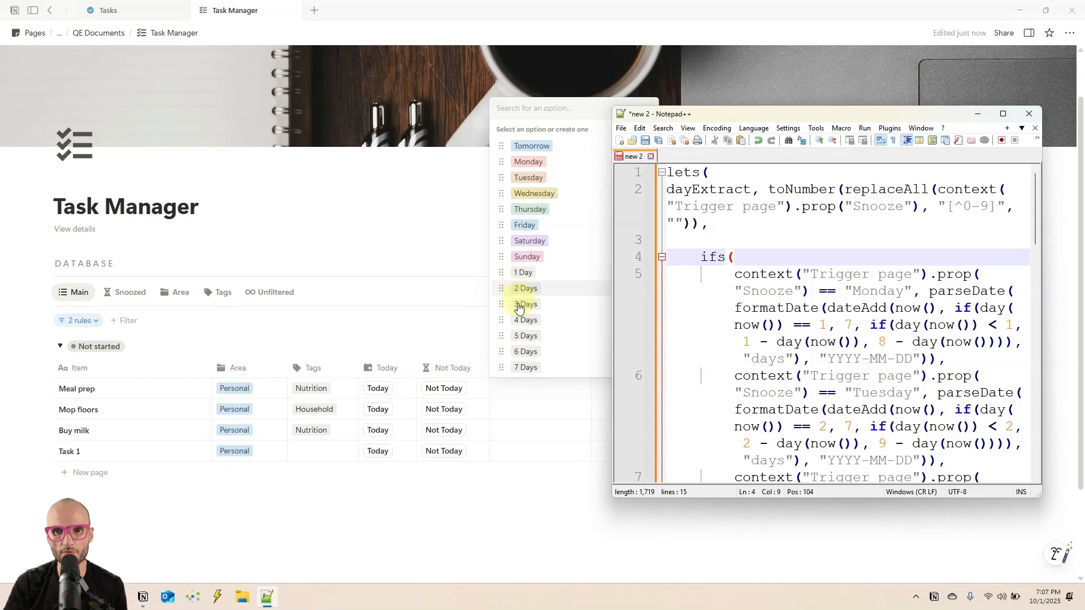
pyautogui.doubleClick(704, 190)
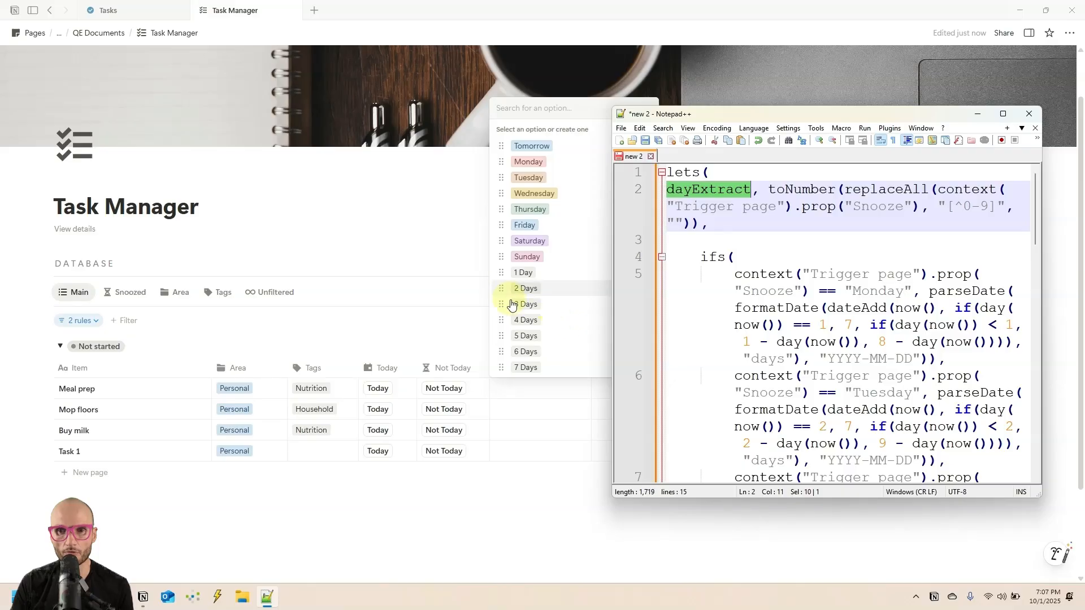
pyautogui.doubleClick(786, 114)
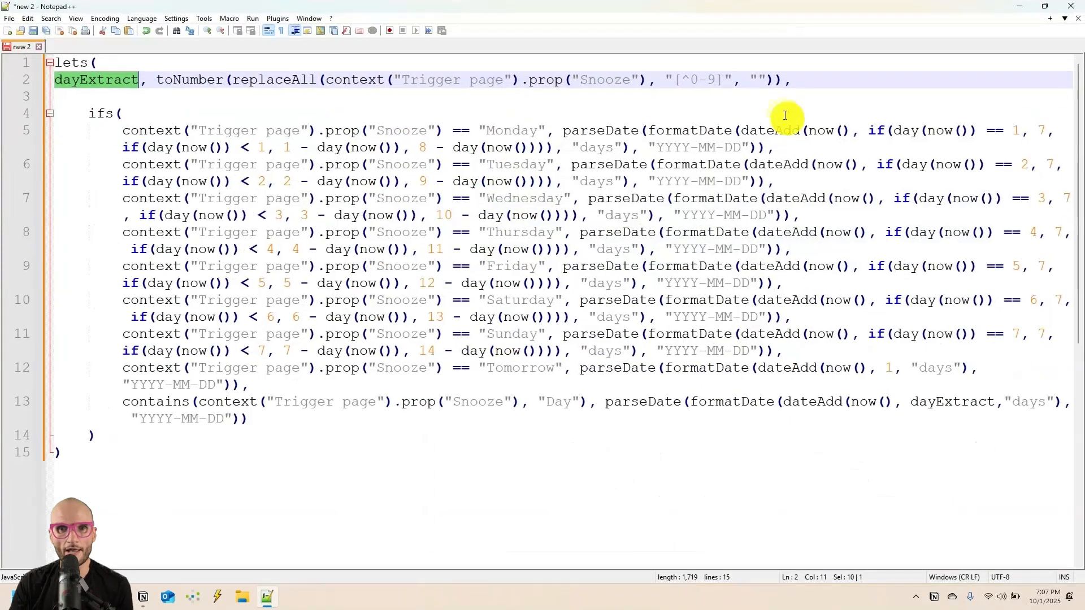
# Examine where dayExtract is used in the contains condition that checks Snooze for "Day"
pyautogui.doubleClick(92, 80)
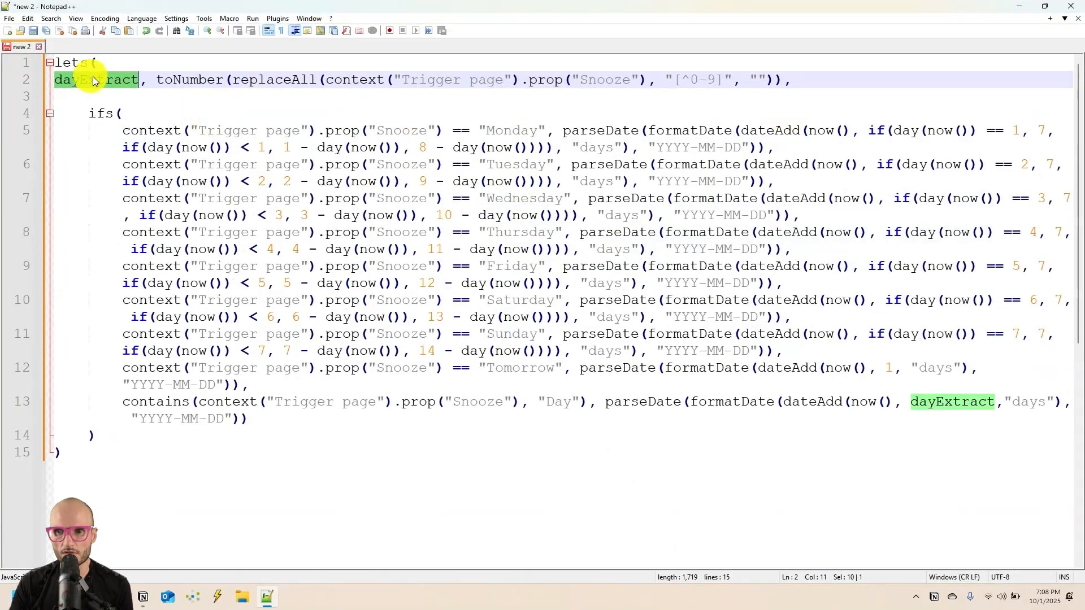
pyautogui.click(963, 405)
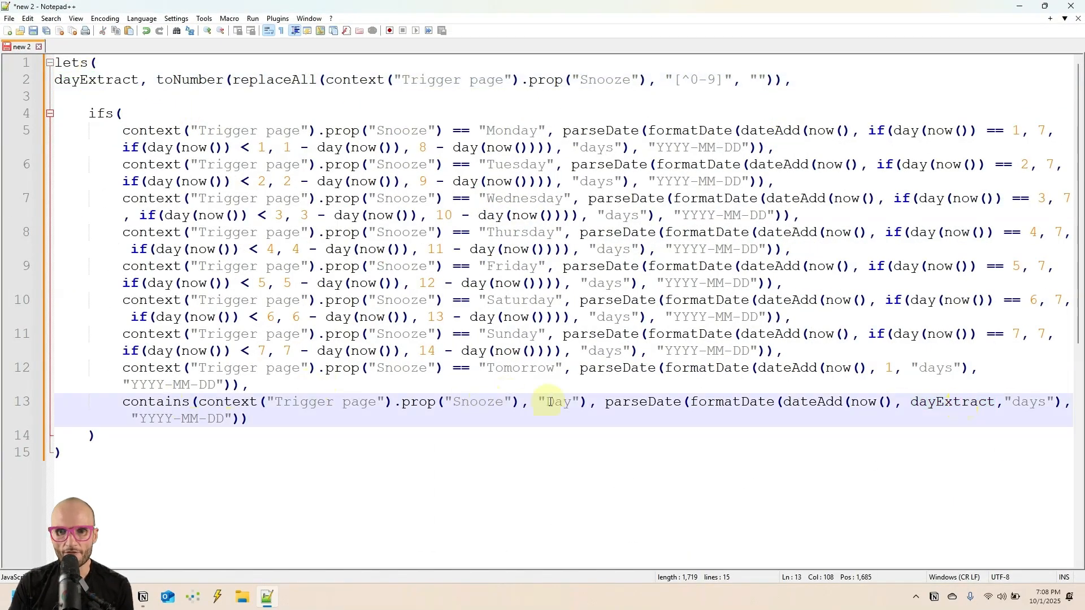
pyautogui.doubleClick(122, 403)
pyautogui.click(232, 402)
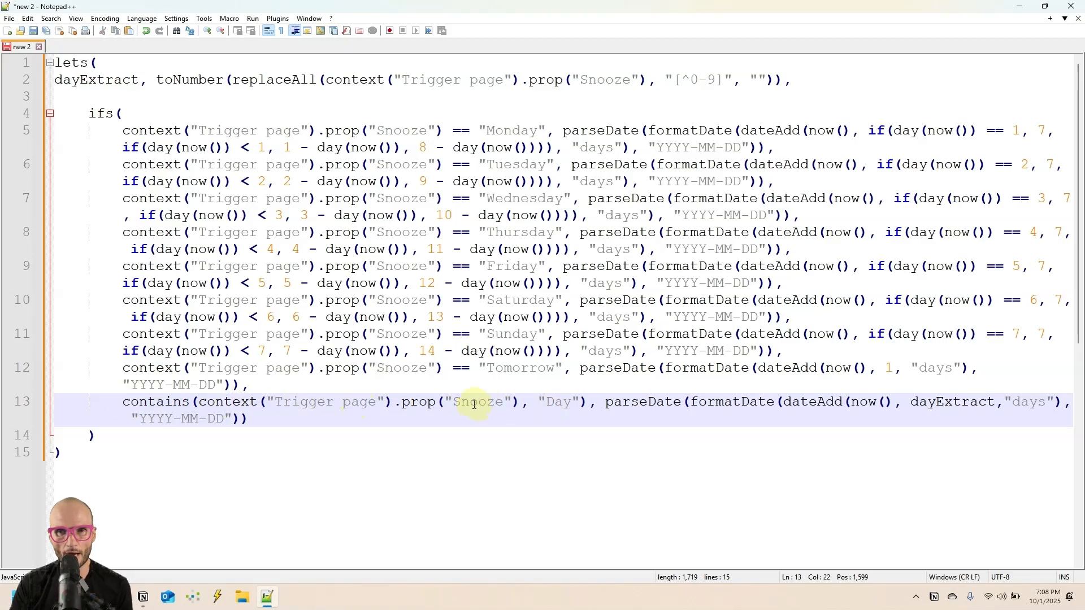
pyautogui.click(570, 421)
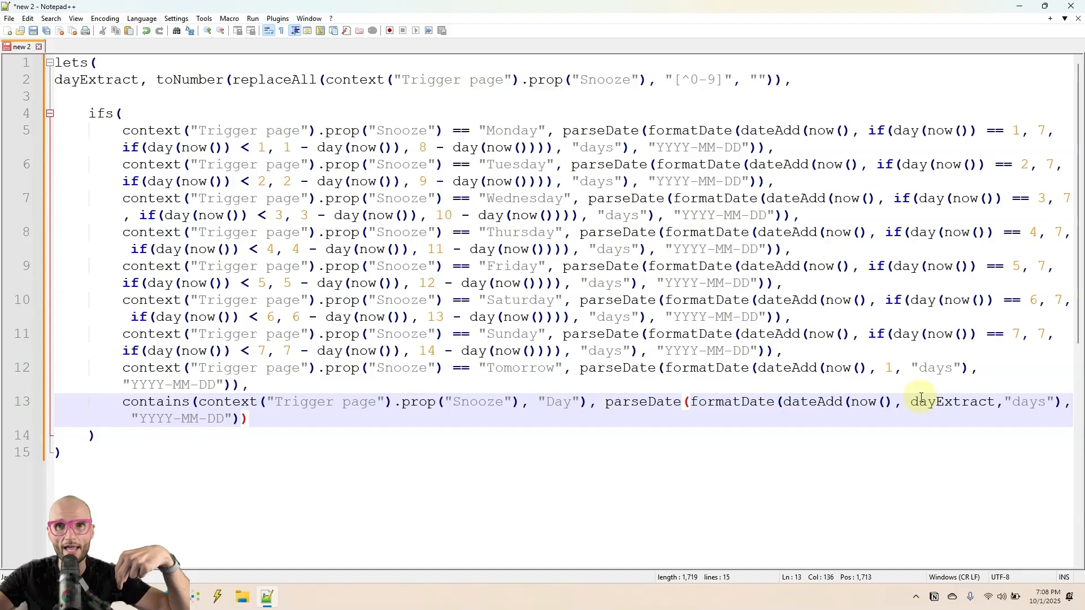
pyautogui.doubleClick(935, 410)
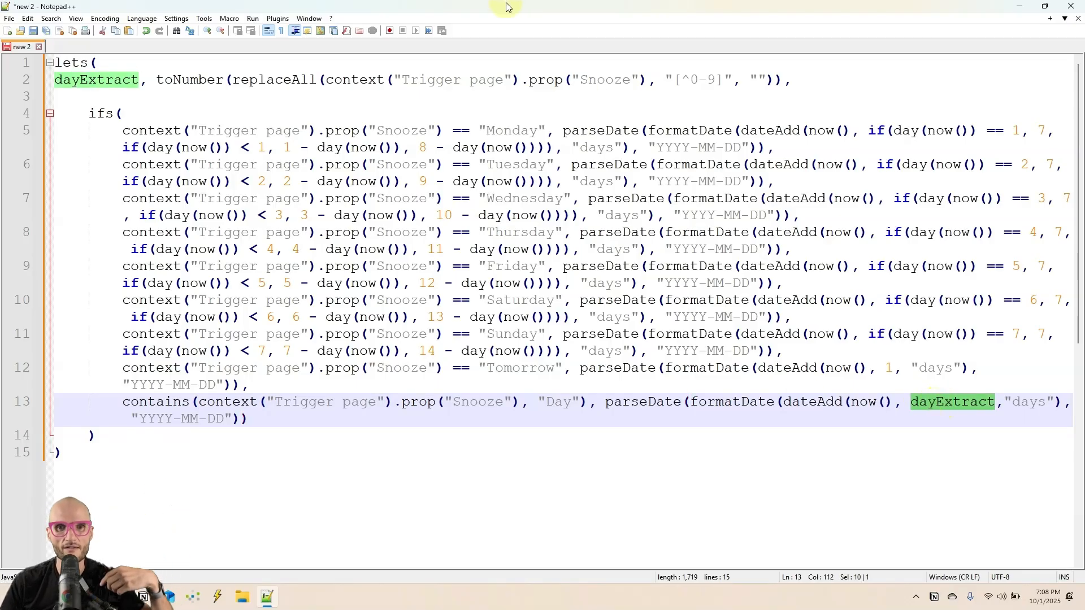
# Set the contains condition apart with a blank line above it and examine the Snooze comparison in the Monday condition
pyautogui.click(260, 385)
pyautogui.press('Return')
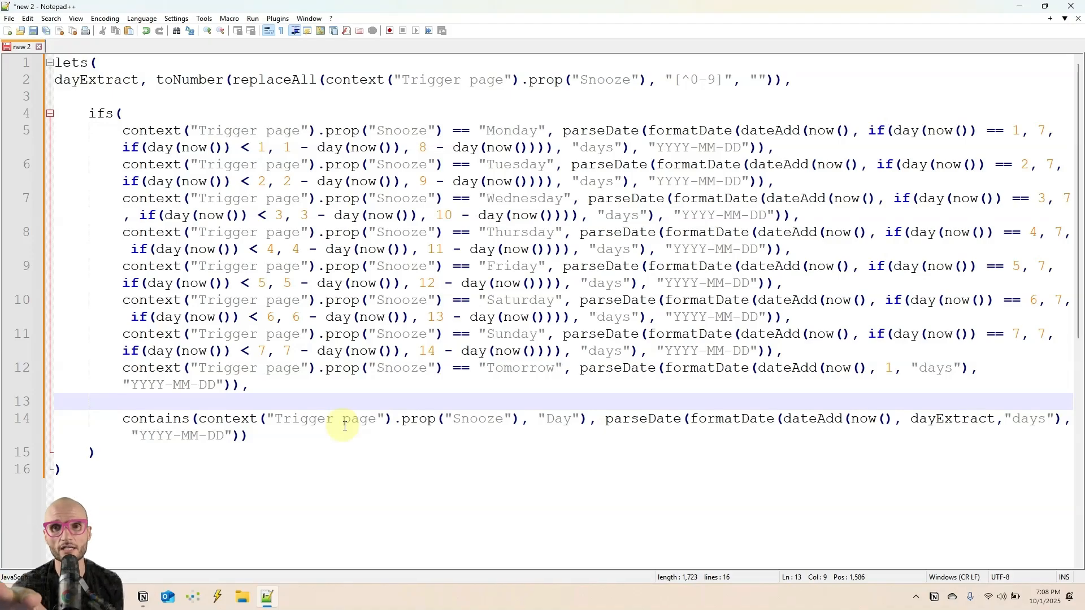
pyautogui.click(217, 102)
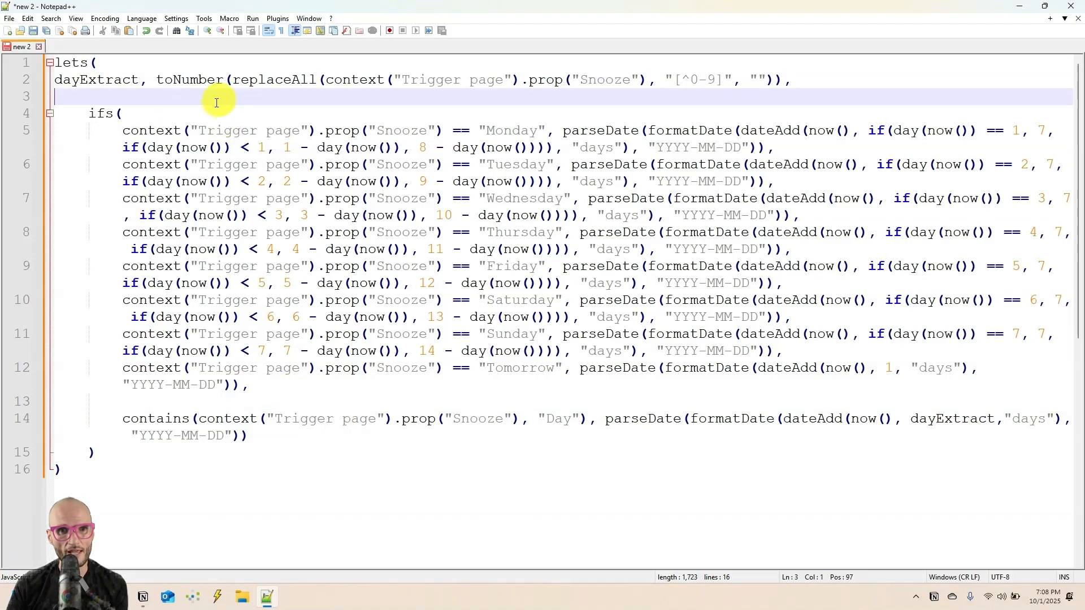
pyautogui.click(243, 114)
pyautogui.doubleClick(511, 130)
pyautogui.doubleClick(409, 131)
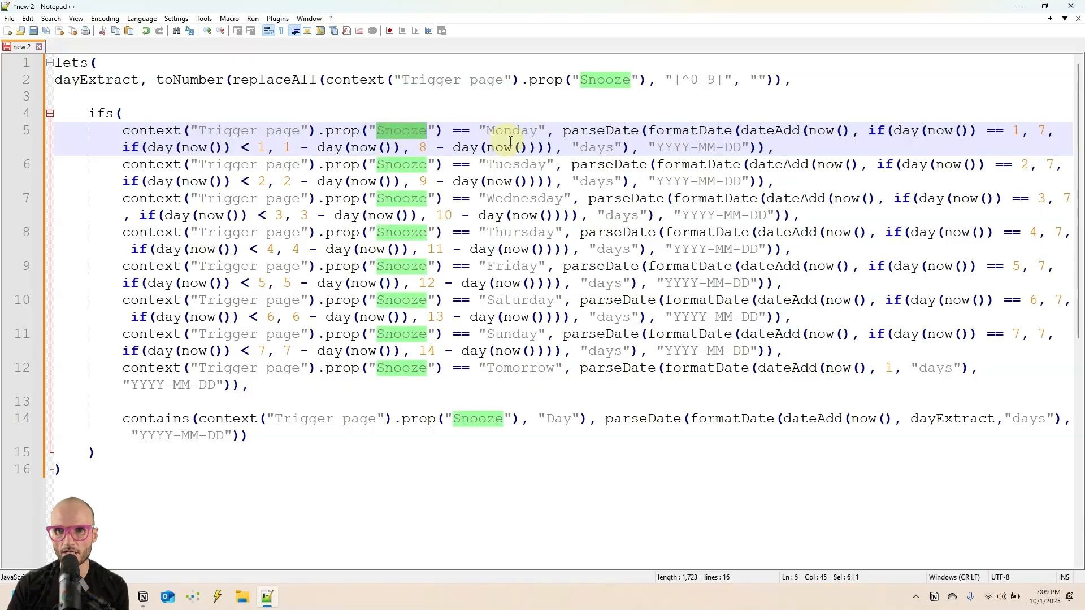
pyautogui.click(614, 148)
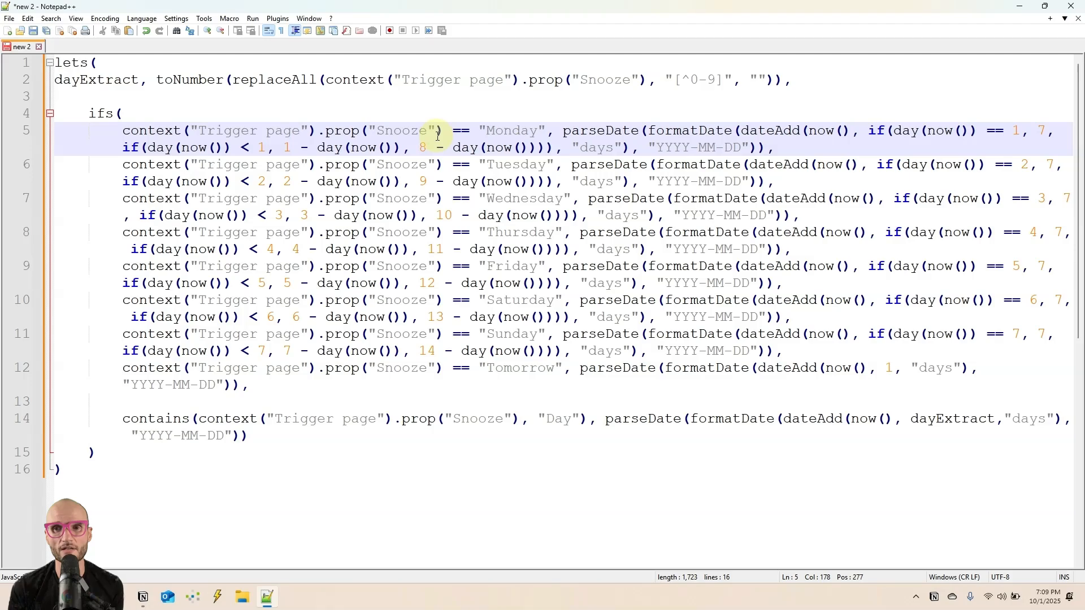
pyautogui.doubleClick(522, 131)
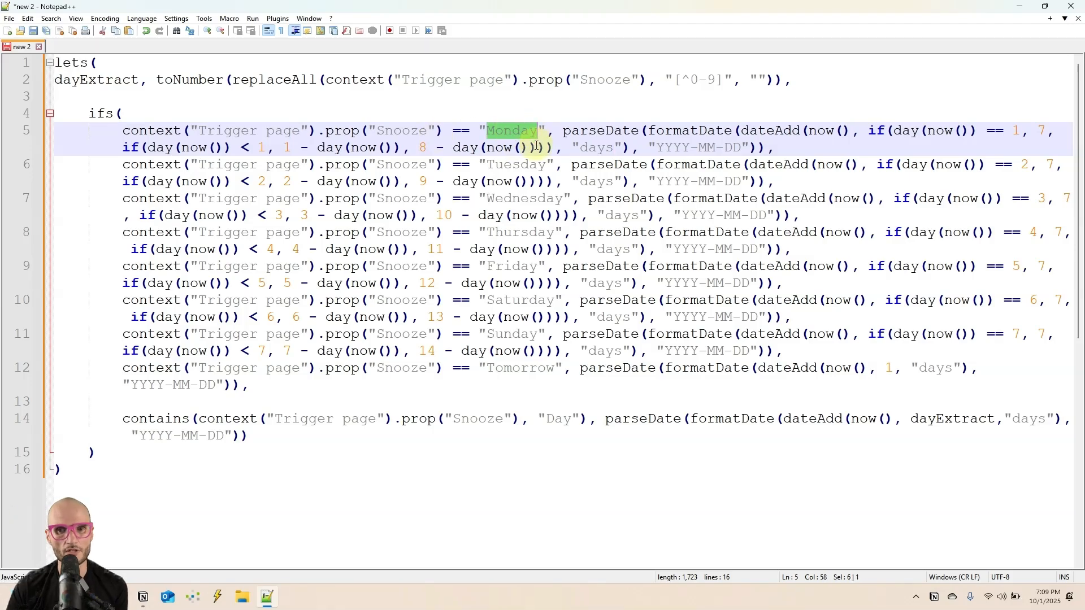
# Insert a blank line above the Tomorrow condition and examine its dateAdd offset
pyautogui.click(123, 368)
pyautogui.press('Return')
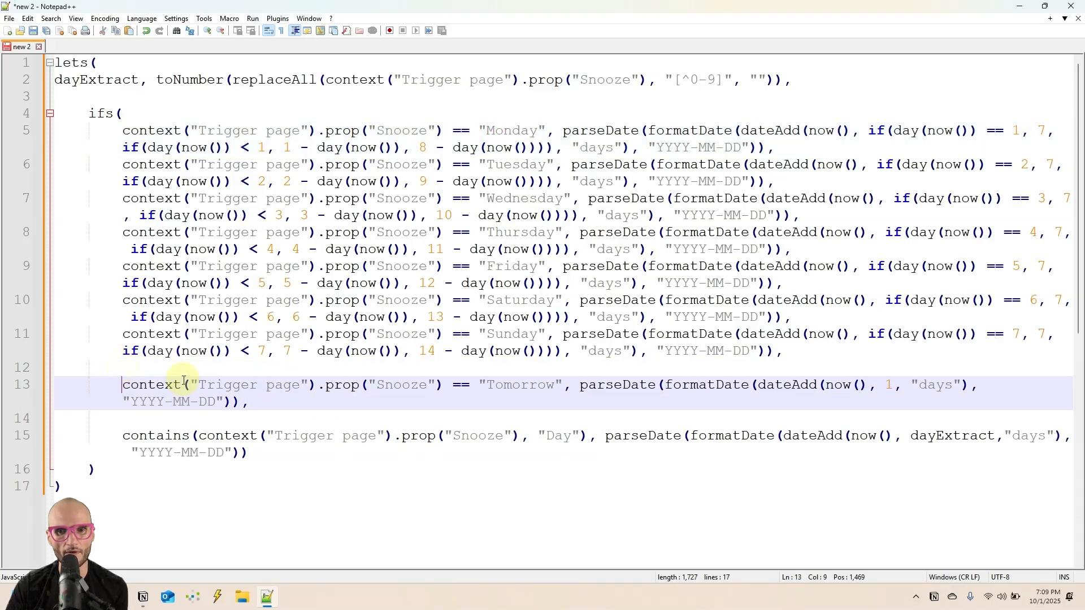
pyautogui.doubleClick(511, 385)
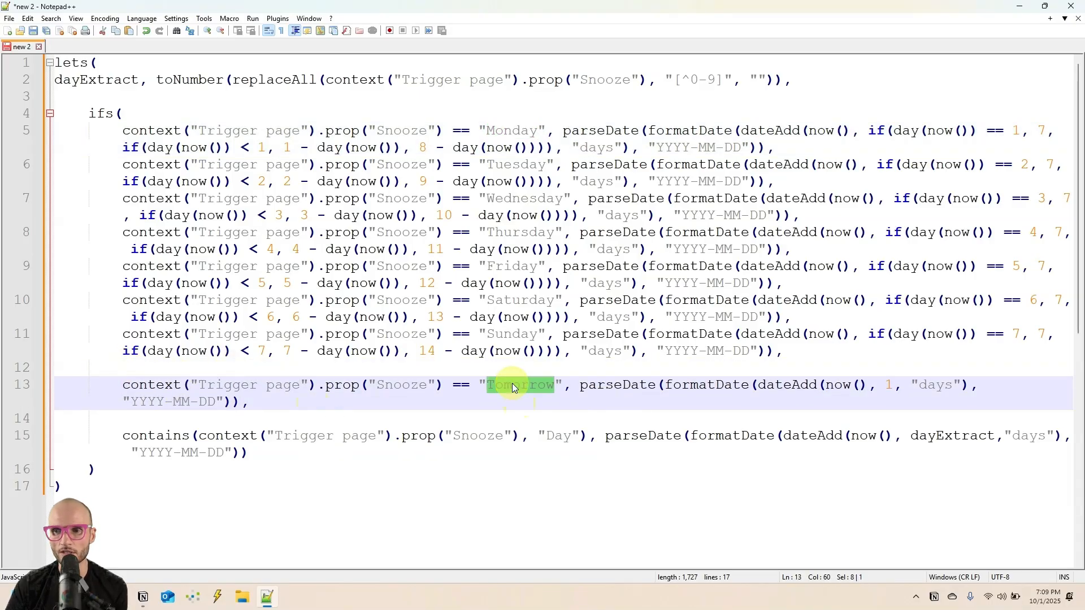
pyautogui.click(883, 386)
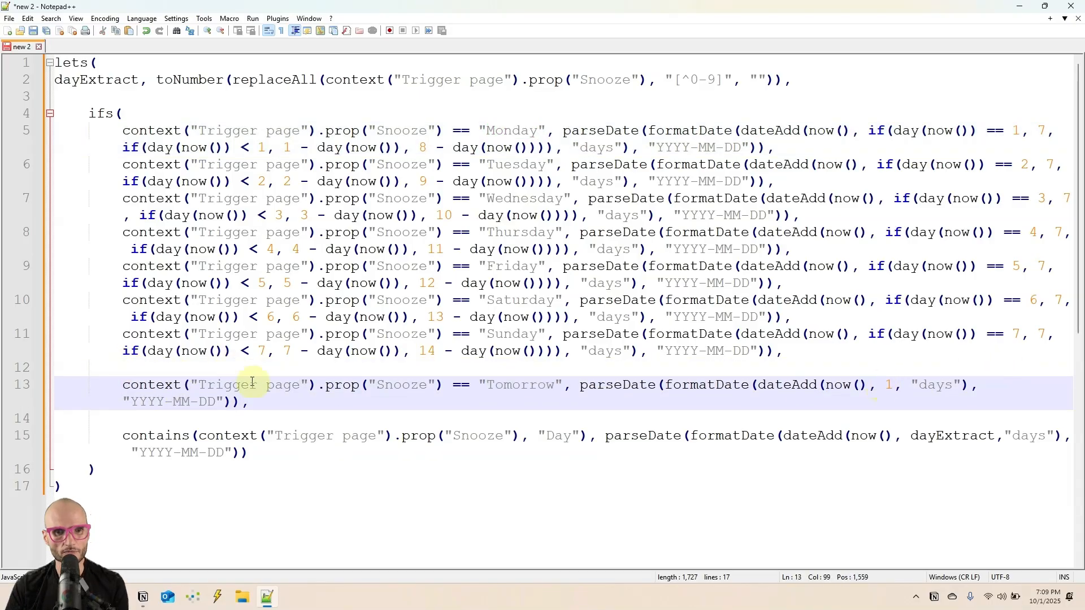
# Remove the blank lines above and below the Tomorrow condition
pyautogui.click(241, 367)
pyautogui.press('BackSpace')
pyautogui.press('BackSpace')
pyautogui.press('BackSpace')
pyautogui.click(199, 402)
pyautogui.press('BackSpace')
pyautogui.press('BackSpace')
pyautogui.press('BackSpace')
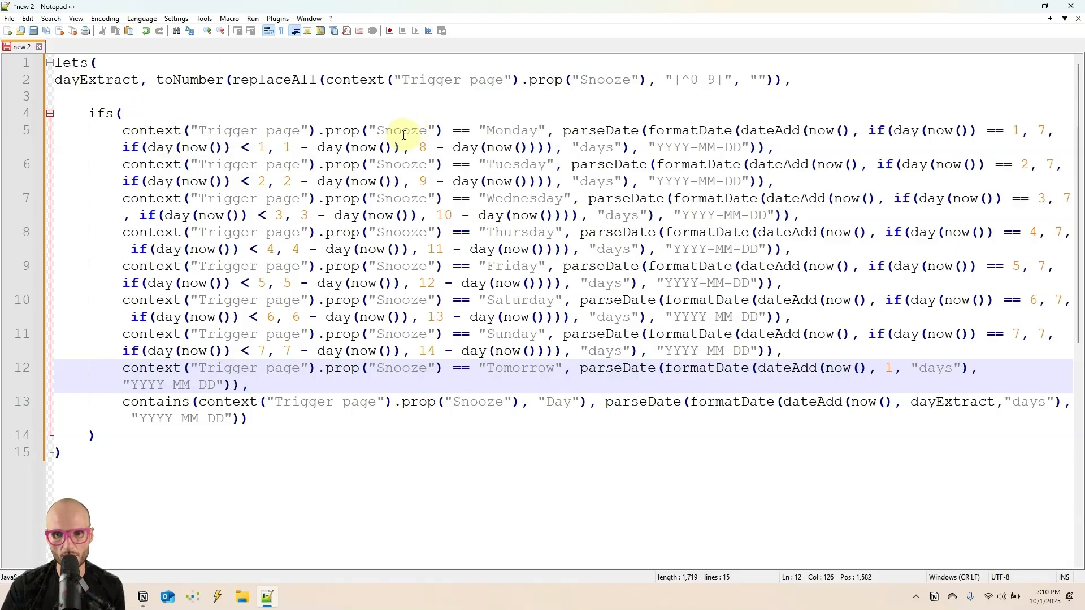
# Select the entire formula text, switch to Notion and start a new Task Manager database automation named Snooze
pyautogui.click(276, 418)
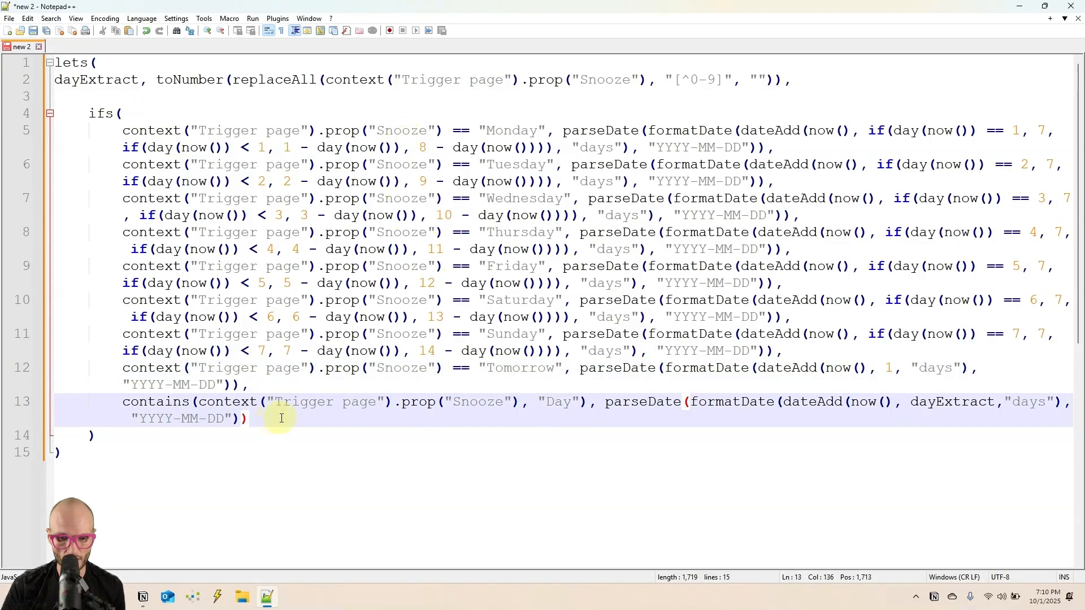
pyautogui.hotkey('ctrl', 'a')
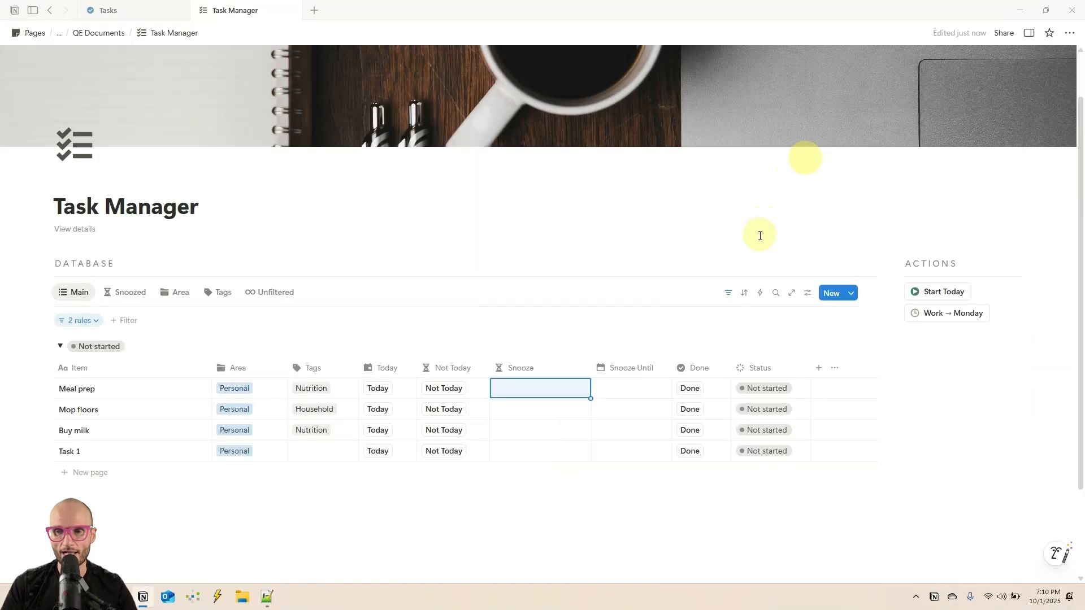
pyautogui.click(763, 292)
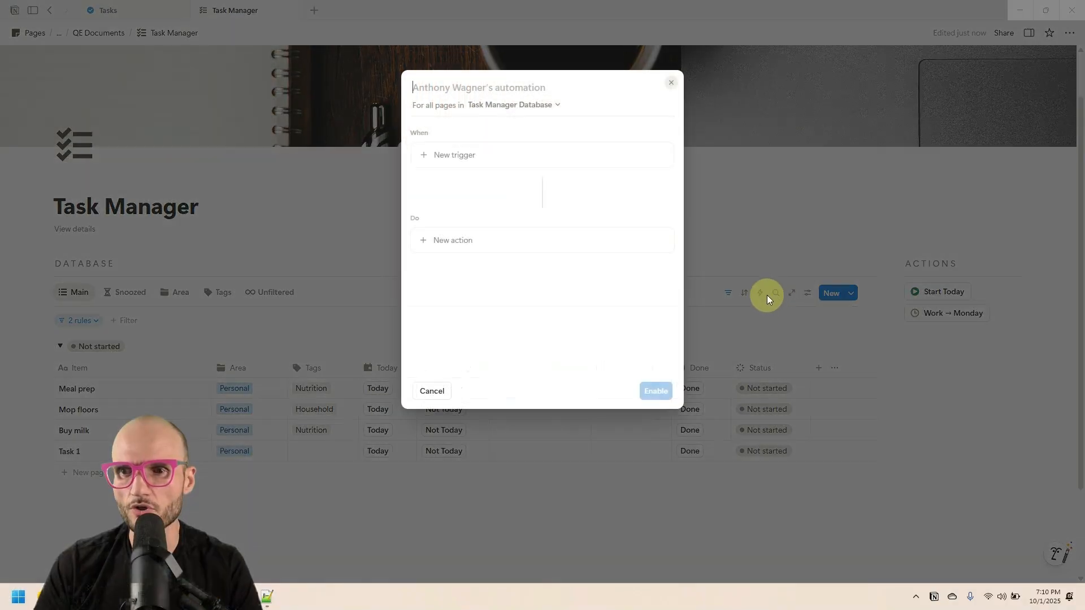
pyautogui.click(459, 89)
pyautogui.write('Snooze')
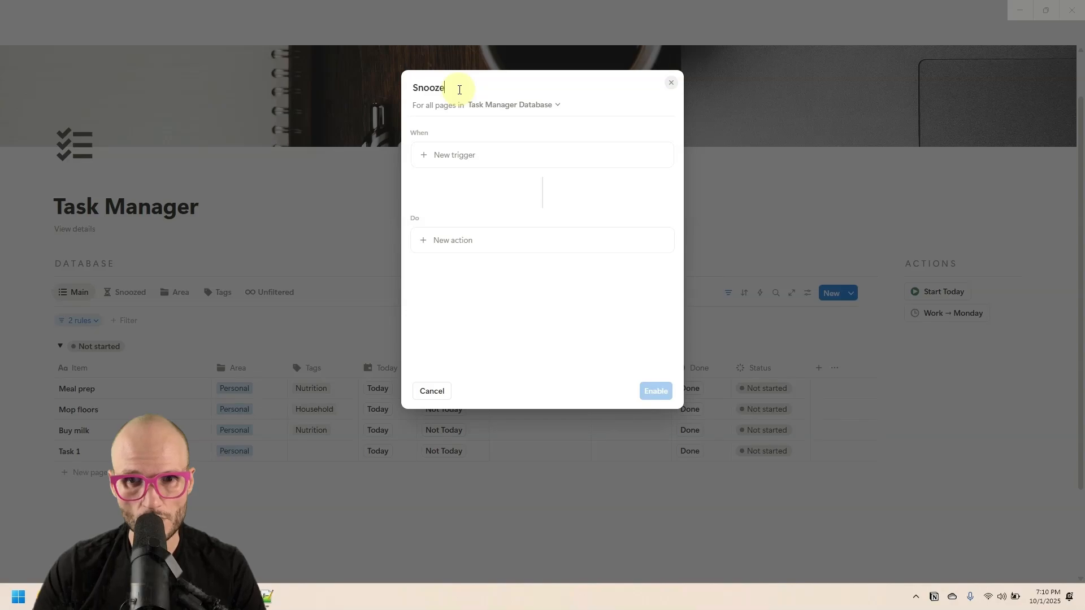
# Add a trigger that runs the automation whenever the Snooze property is edited
pyautogui.click(433, 154)
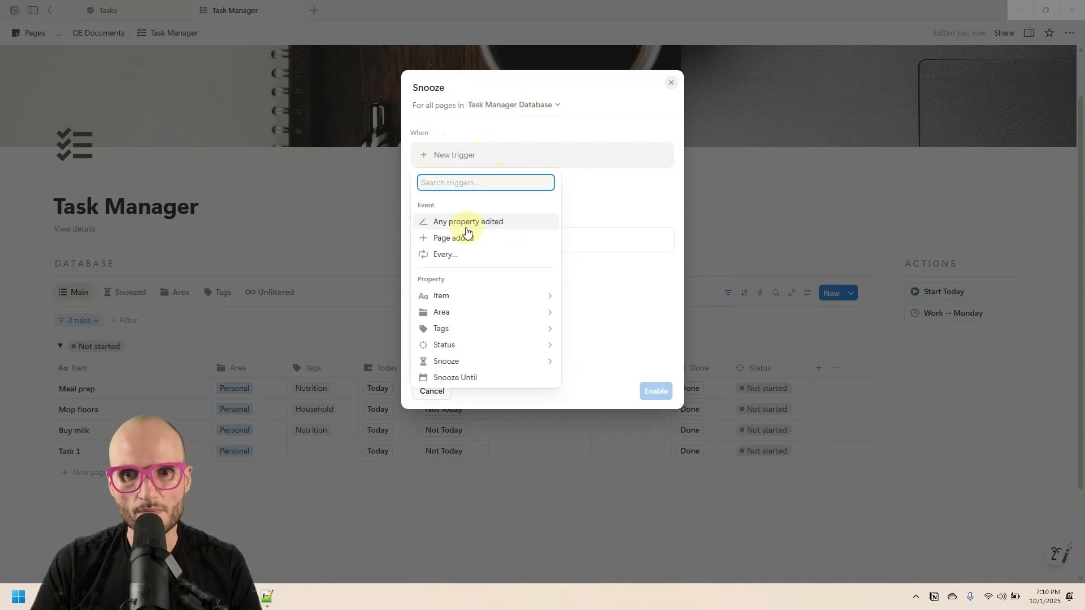
pyautogui.click(478, 363)
pyautogui.scroll(-1, 489, 347)
pyautogui.scroll(1, 503, 331)
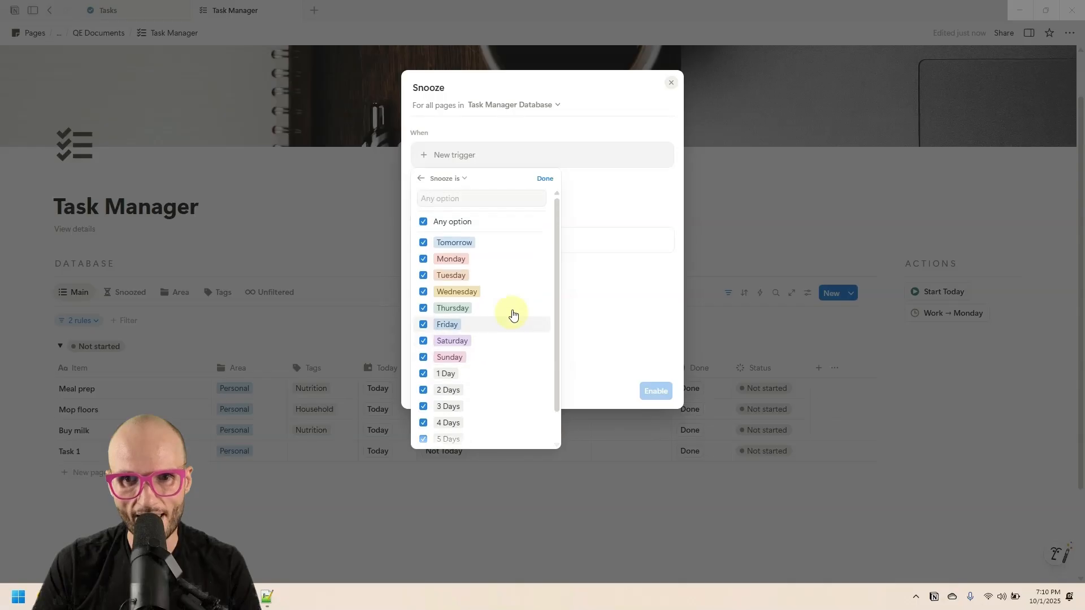
pyautogui.click(460, 179)
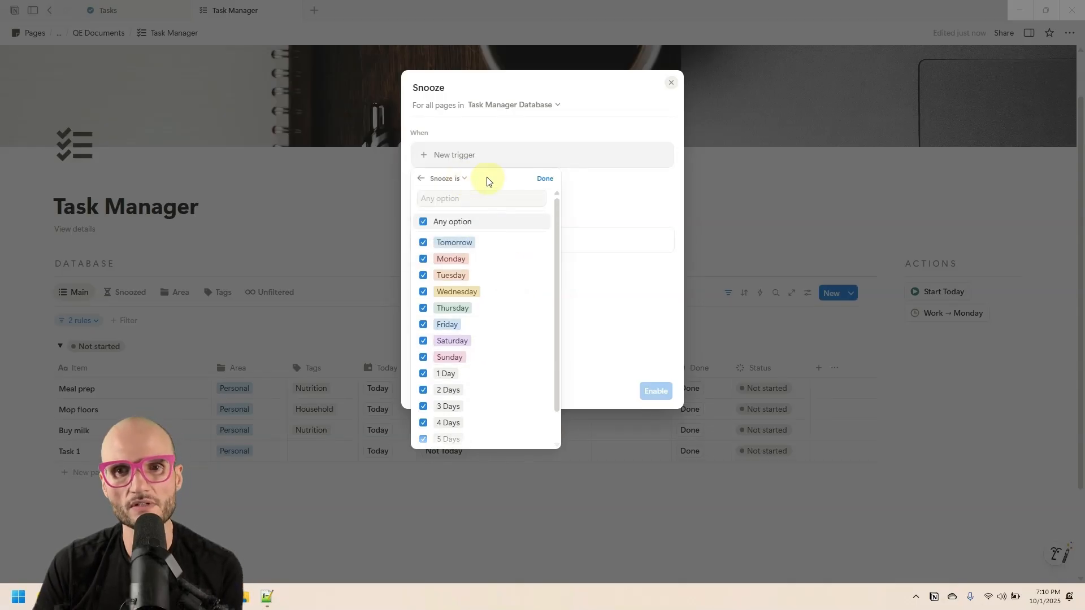
pyautogui.click(465, 178)
pyautogui.click(479, 186)
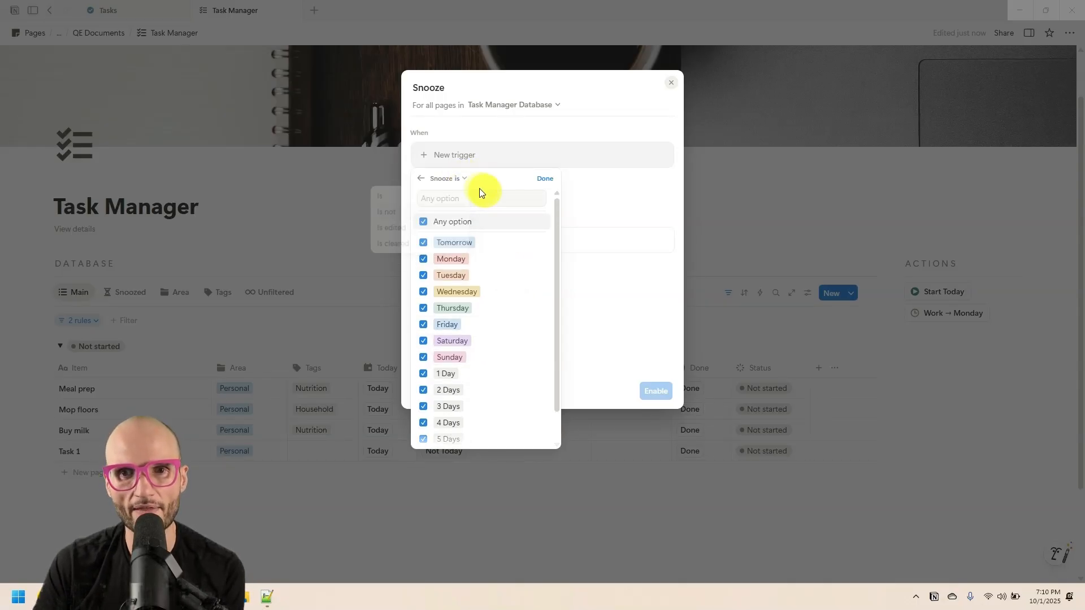
pyautogui.click(463, 180)
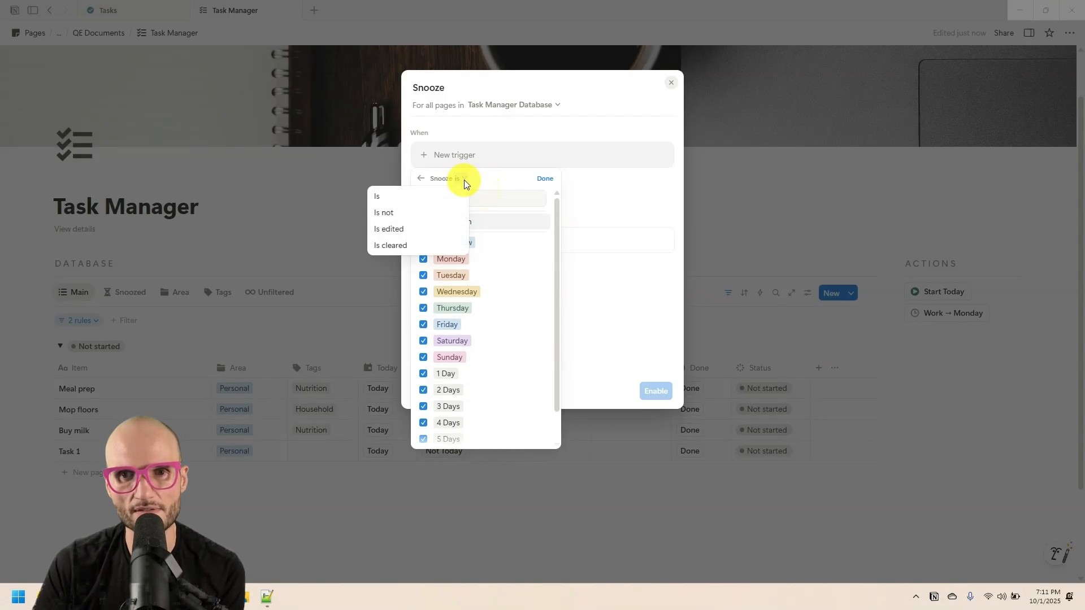
pyautogui.click(419, 226)
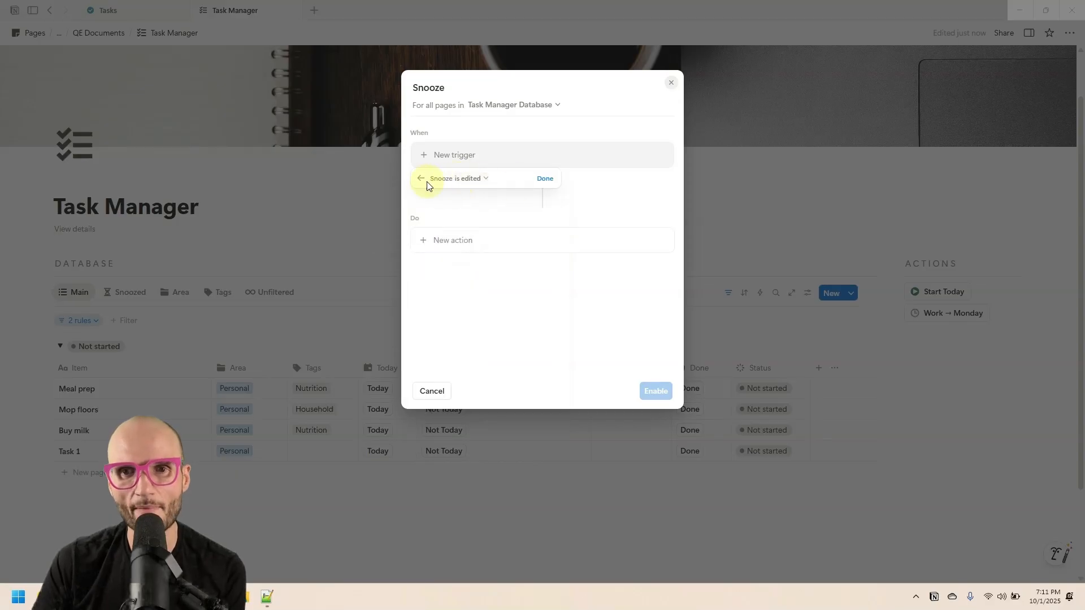
pyautogui.click(544, 179)
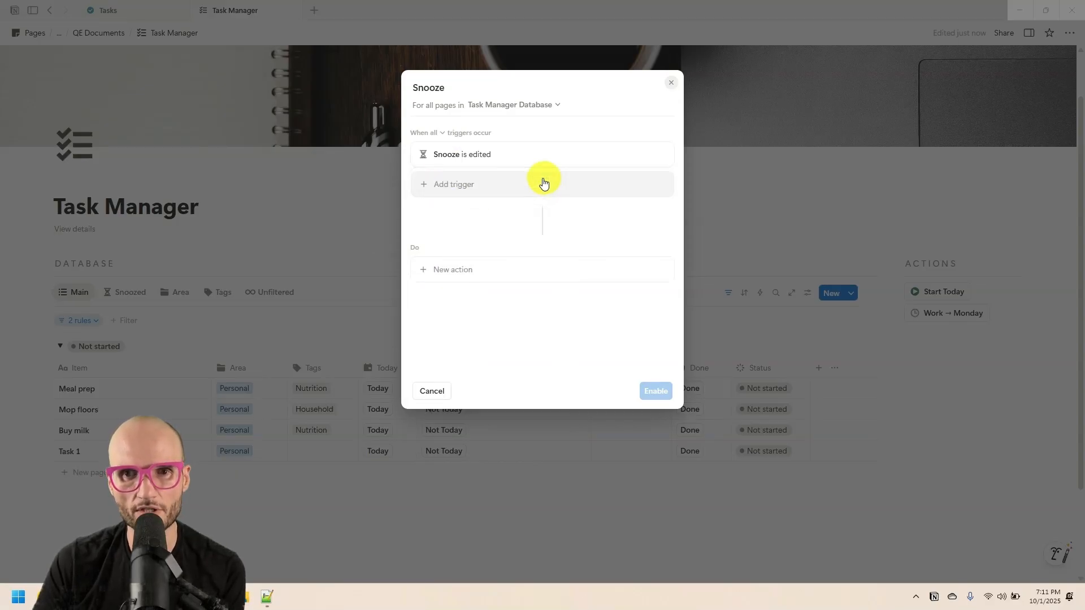
# Add an action that sets Snooze Until with the copied formula as a custom formula, and enable the automation
pyautogui.click(448, 271)
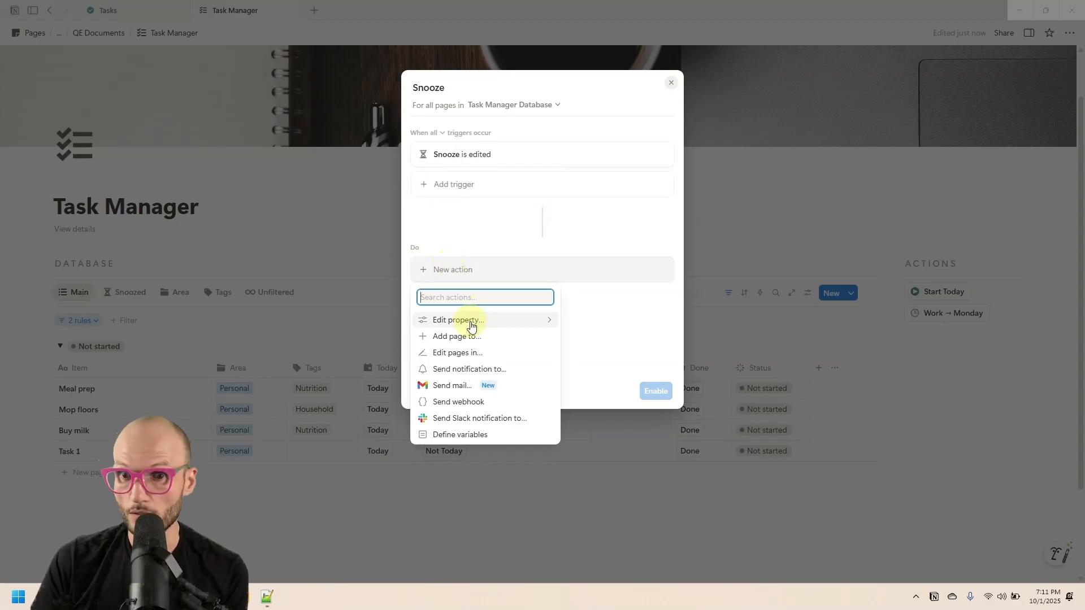
pyautogui.click(465, 317)
pyautogui.click(455, 419)
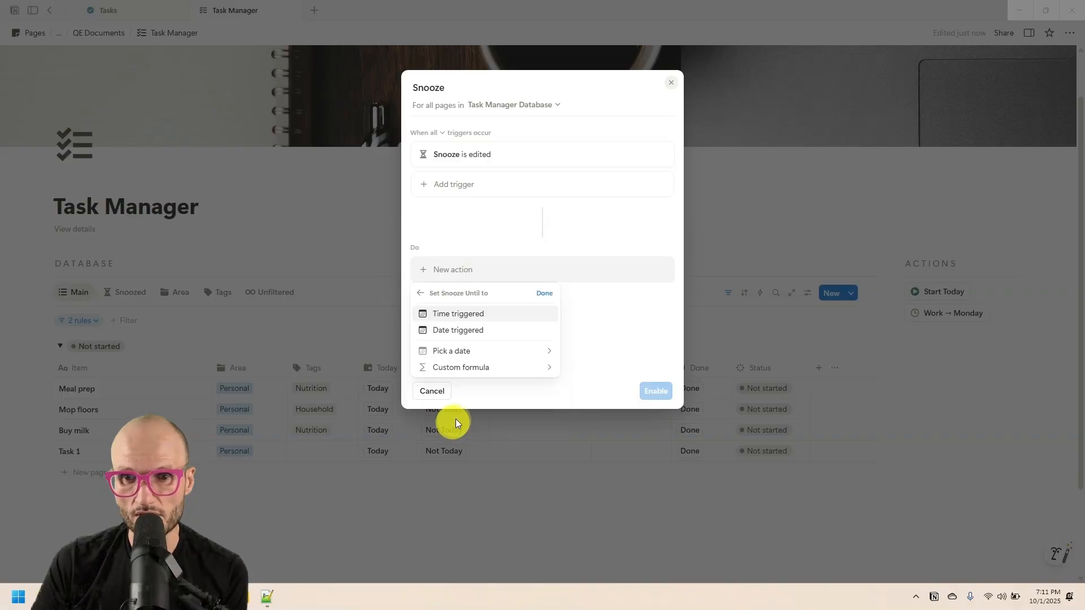
pyautogui.click(484, 370)
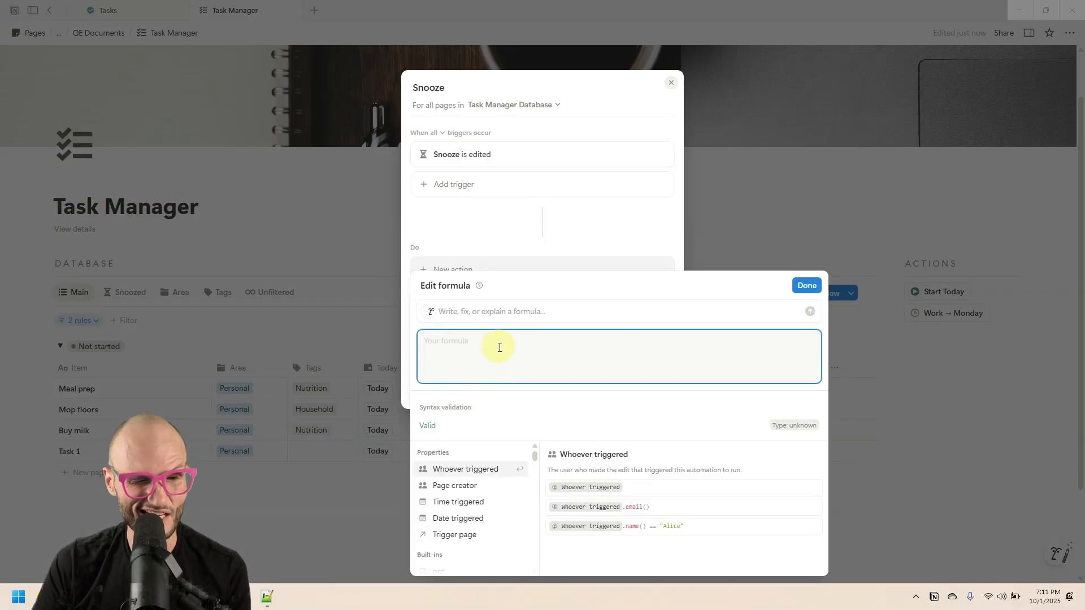
pyautogui.hotkey('ctrl', 'v')
pyautogui.scroll(-3, 552, 340)
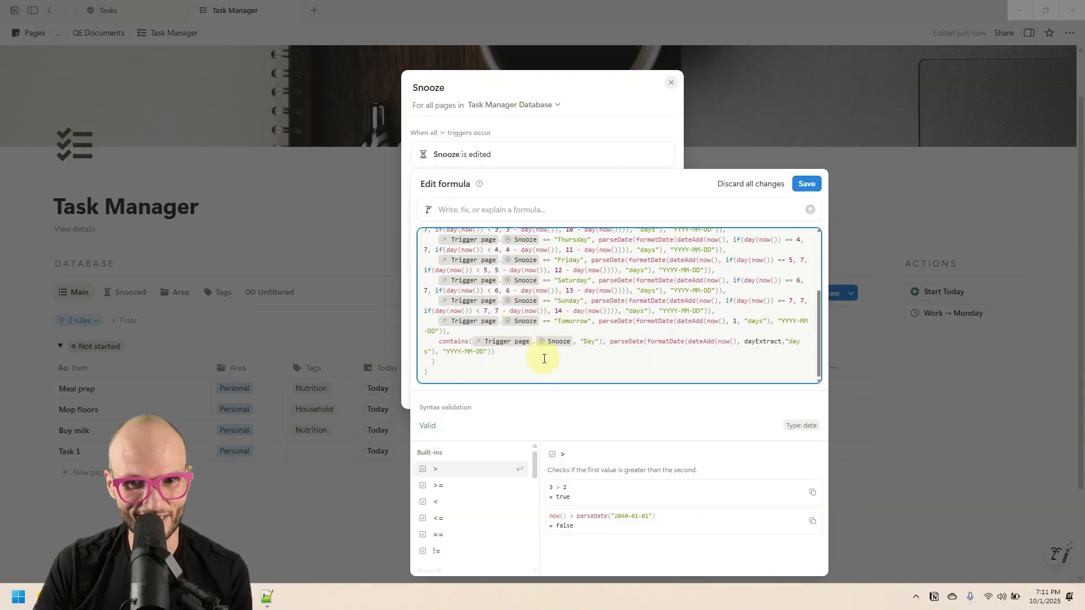
pyautogui.scroll(3, 536, 359)
pyautogui.scroll(-3, 551, 302)
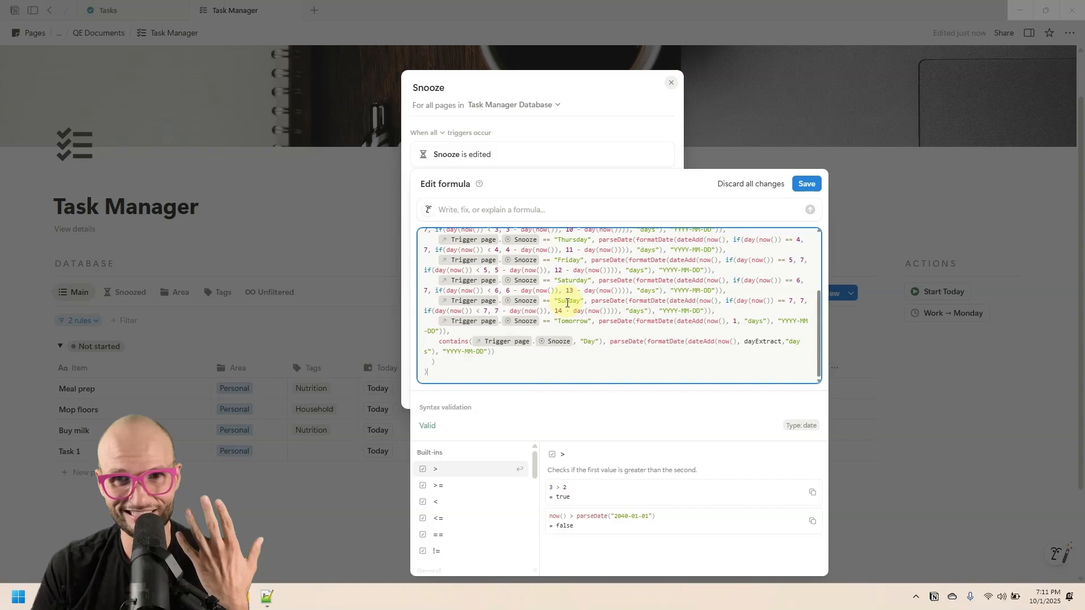
pyautogui.press('Escape')
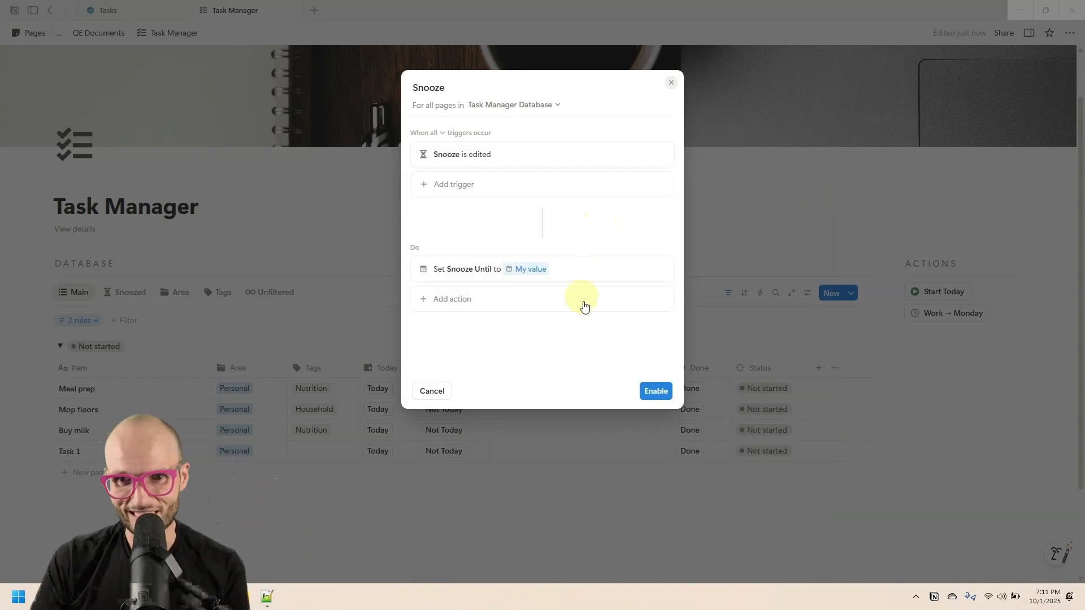
pyautogui.click(651, 390)
# Examine the date choices of Meal prep's Snooze Until and the saved Snooze automation without changing either
pyautogui.scroll(-1, 540, 247)
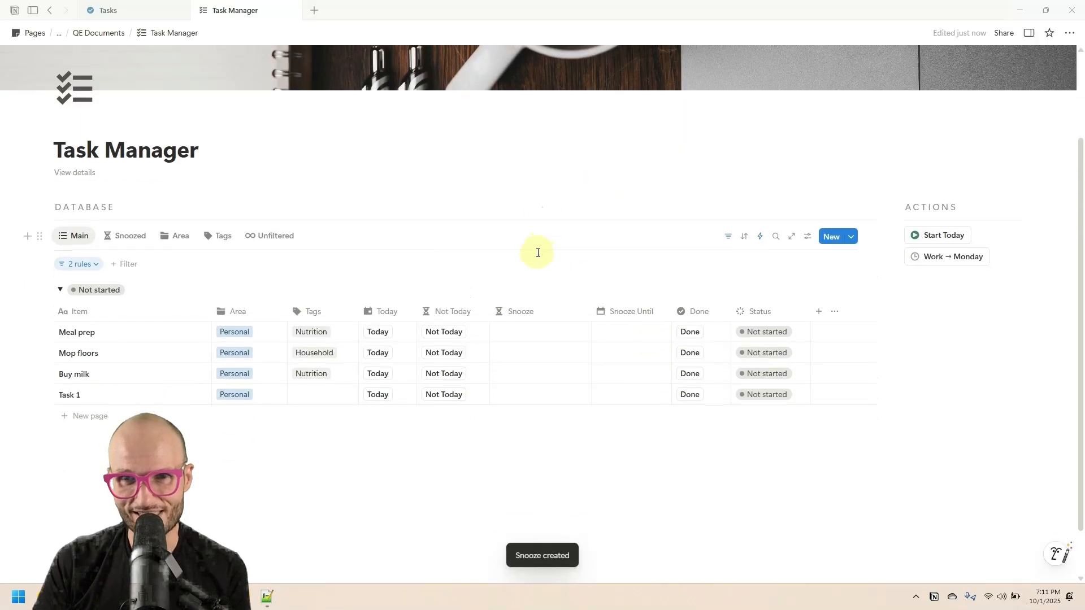
pyautogui.click(601, 333)
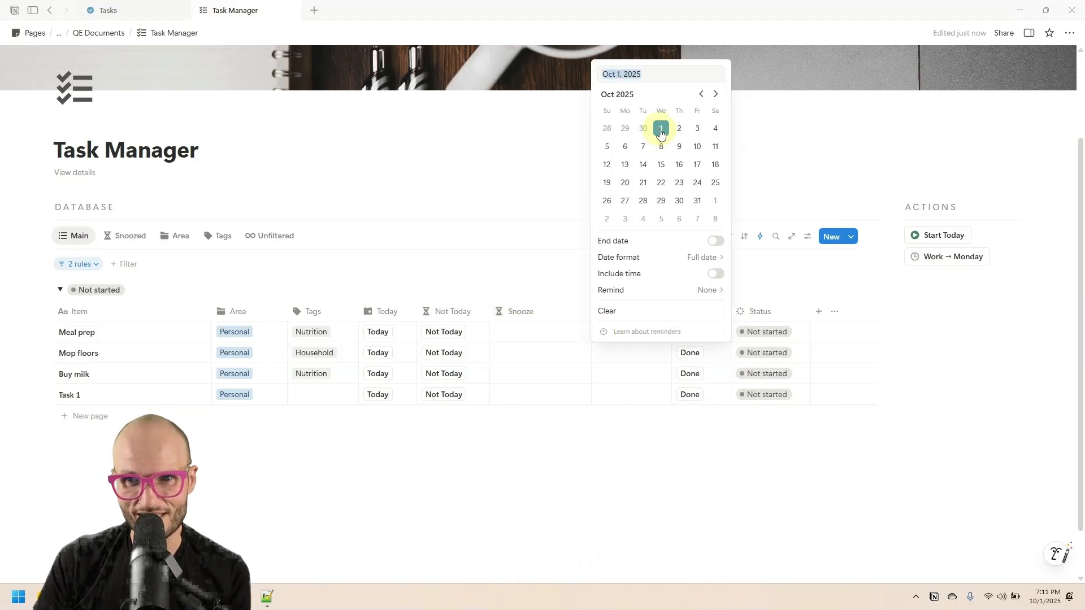
pyautogui.click(554, 243)
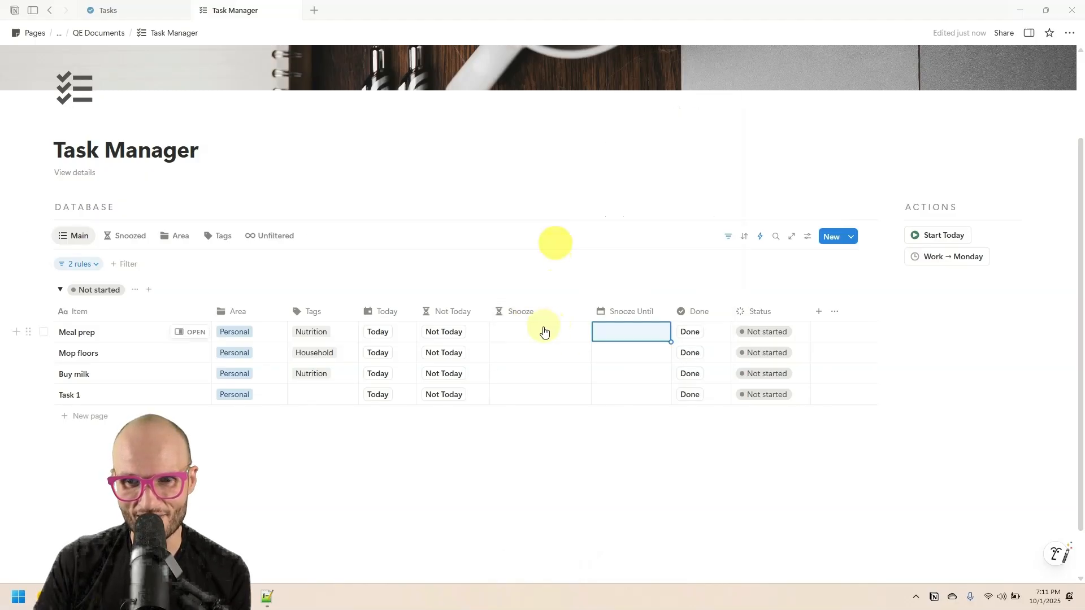
pyautogui.click(759, 237)
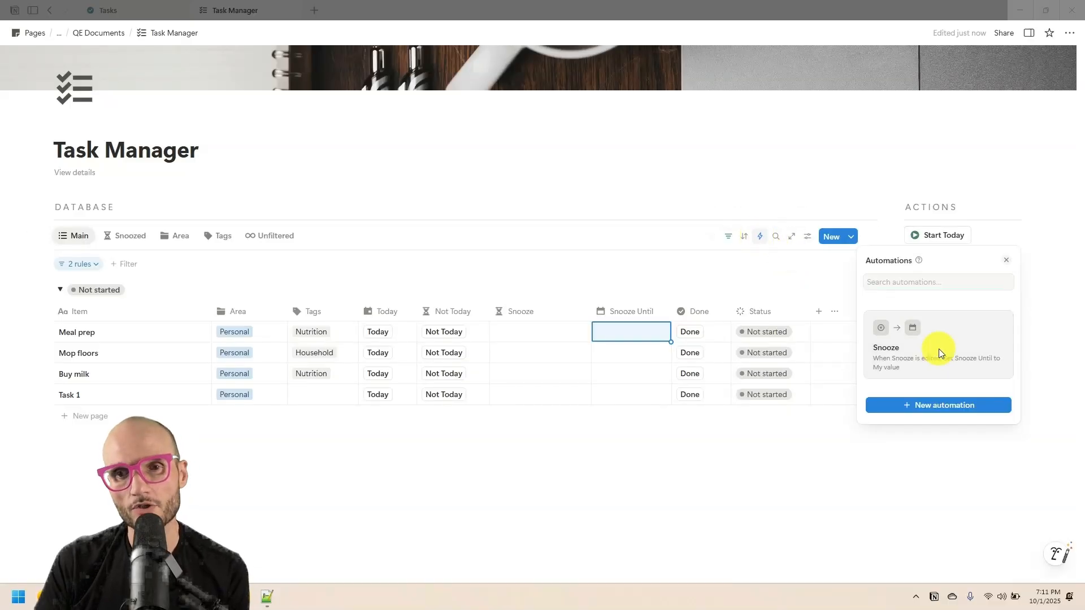
pyautogui.click(938, 346)
pyautogui.click(333, 173)
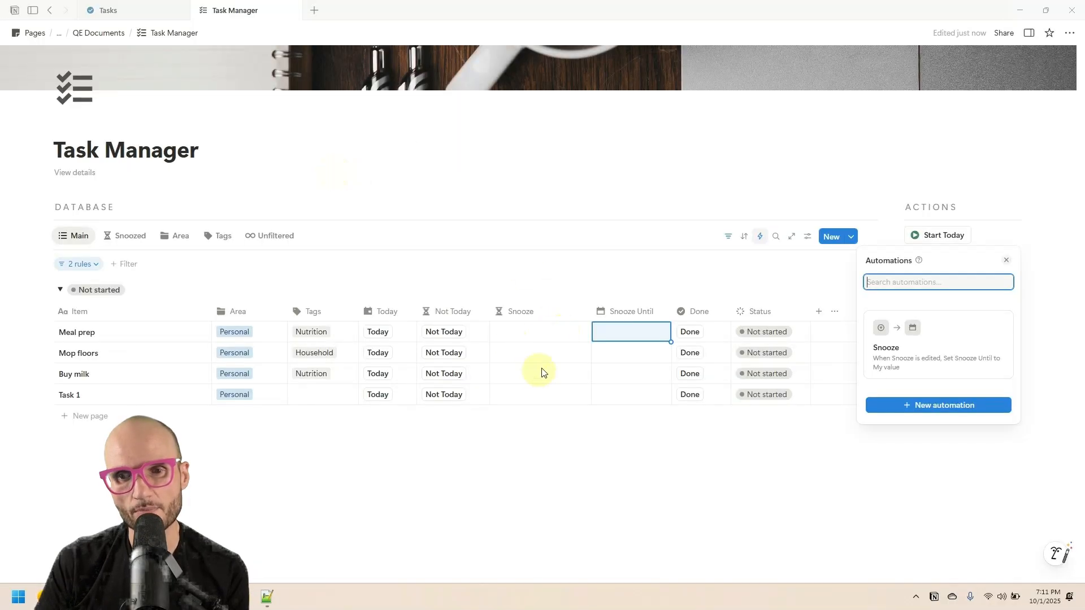
# Set Meal prep's Snooze to Friday in the Main view to test the automation
pyautogui.click(525, 335)
pyautogui.click(526, 335)
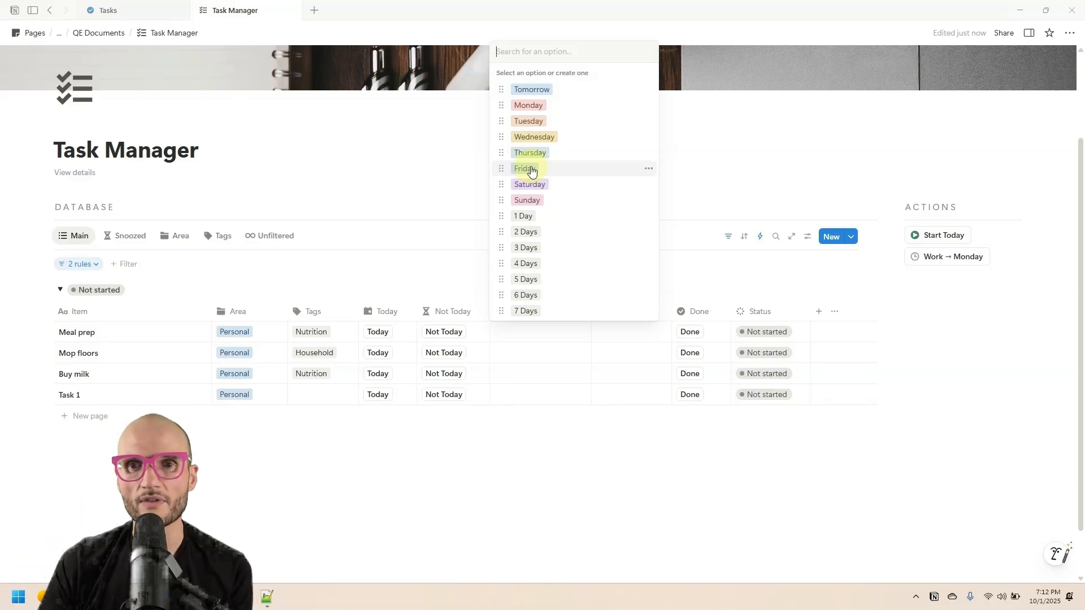
pyautogui.click(462, 178)
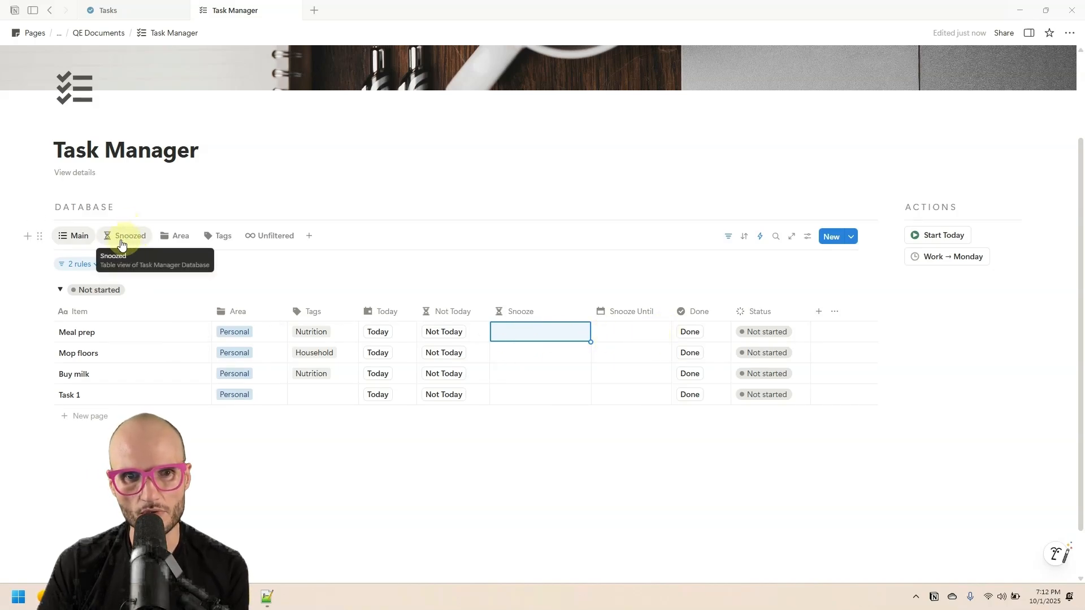
pyautogui.click(530, 337)
pyautogui.click(556, 172)
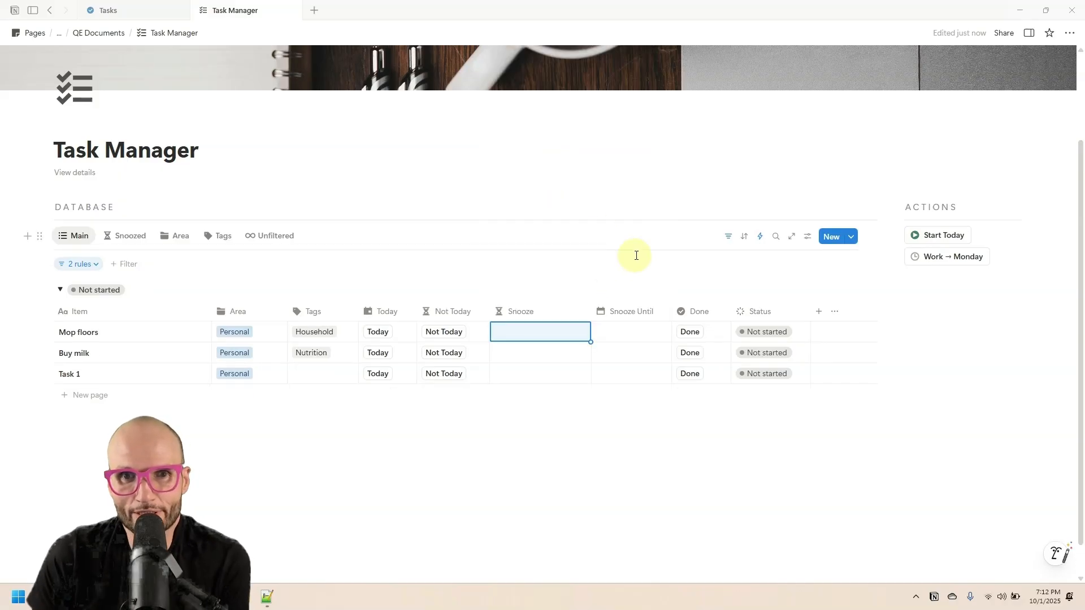
# Show the Snooze property in the Snoozed view and place it between Not Today and Snooze Until
pyautogui.click(121, 240)
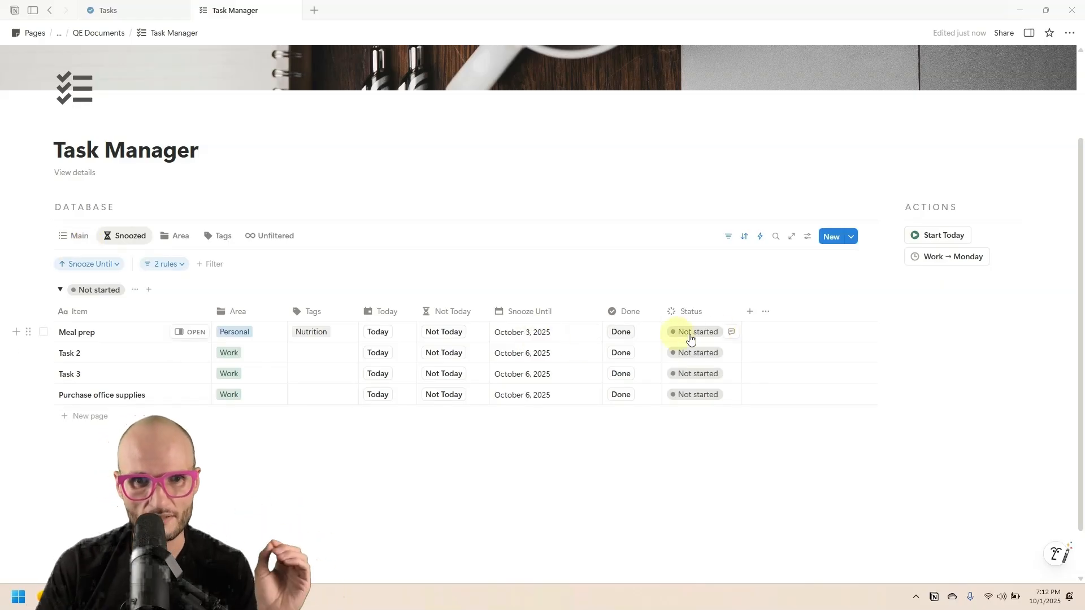
pyautogui.click(765, 311)
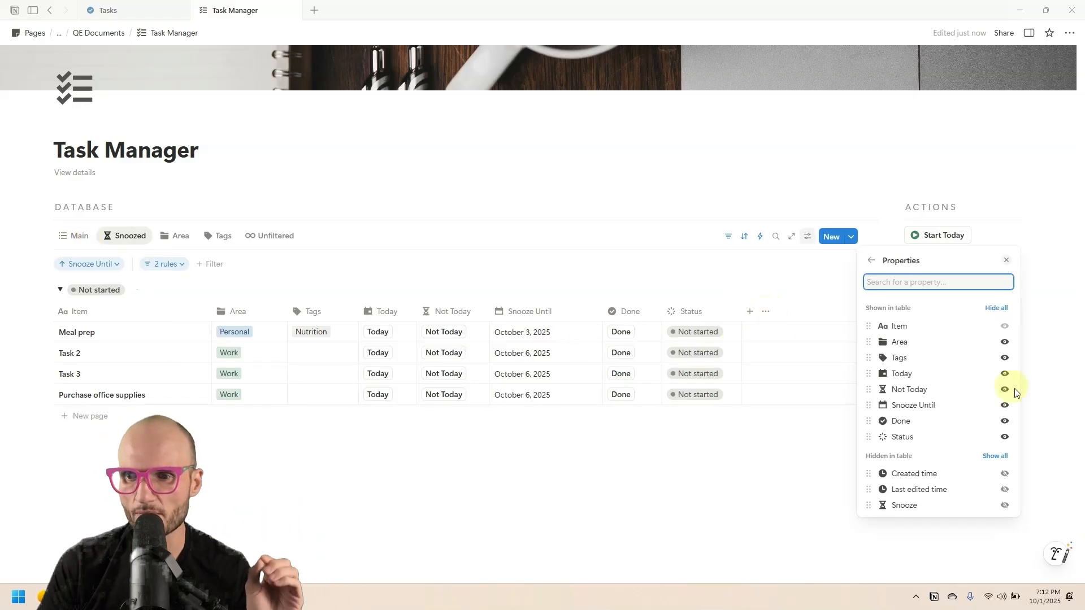
pyautogui.click(1005, 505)
pyautogui.click(670, 249)
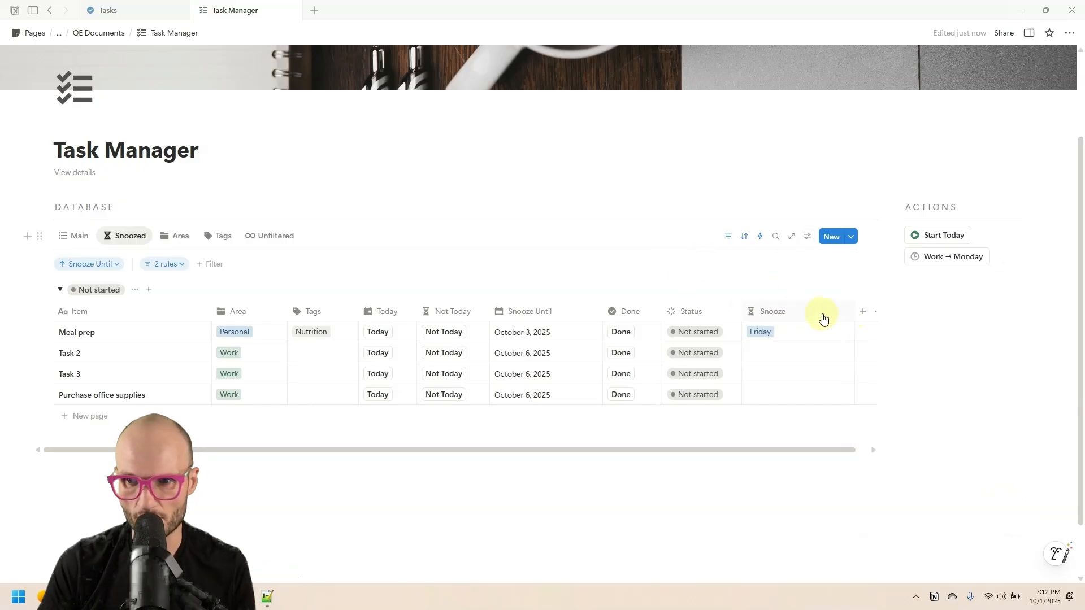
pyautogui.moveTo(840, 312); pyautogui.dragTo(524, 314)
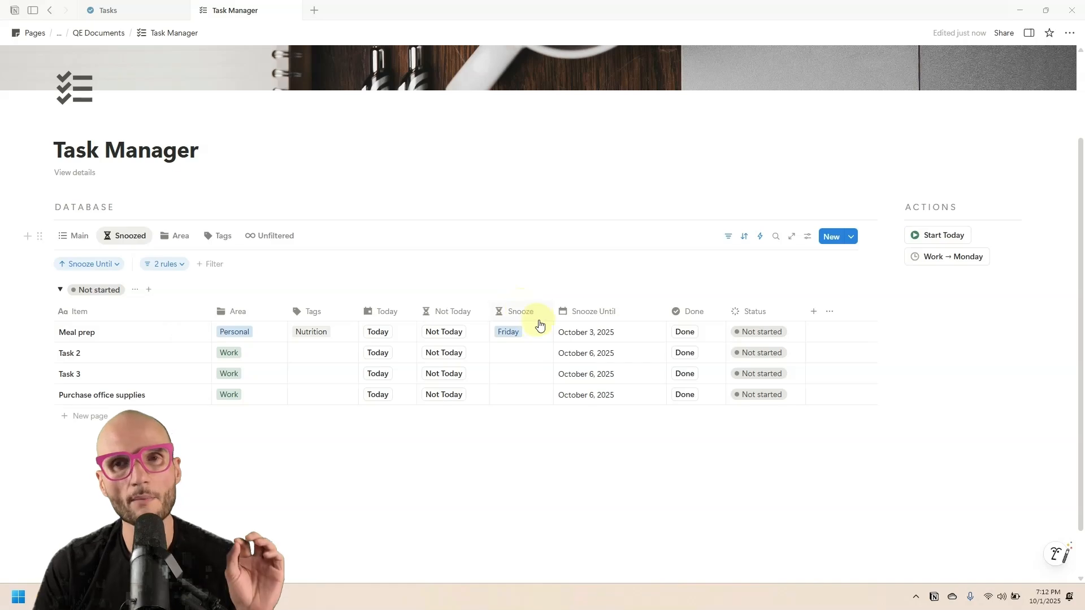
# In the Main view, snooze Mop floors by 5 Days and Buy milk until Tomorrow, and check their dates in the Snoozed view
pyautogui.click(63, 239)
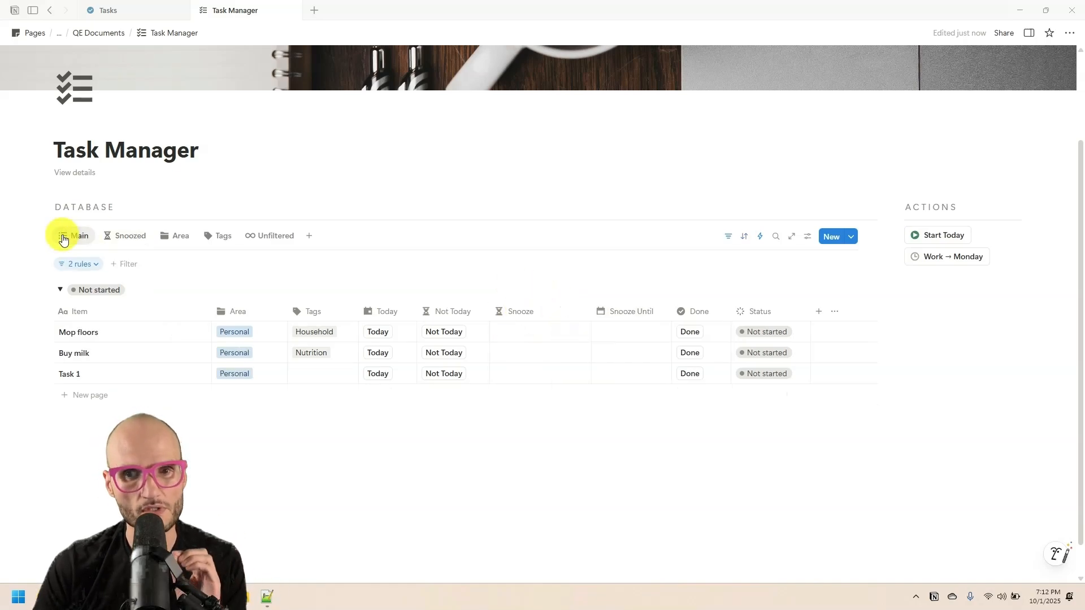
pyautogui.click(534, 329)
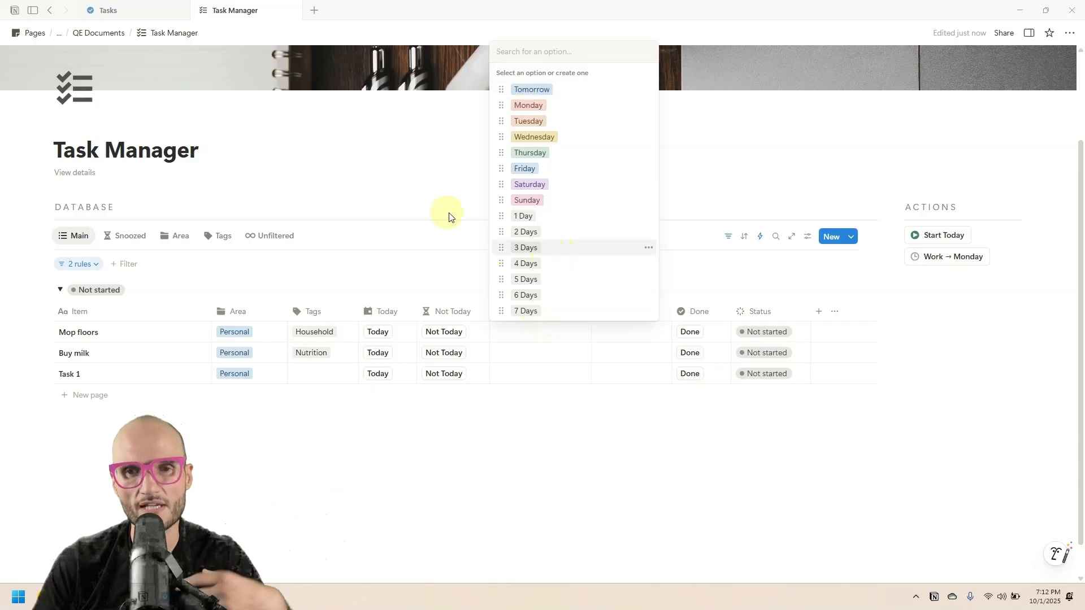
pyautogui.click(570, 280)
pyautogui.click(535, 351)
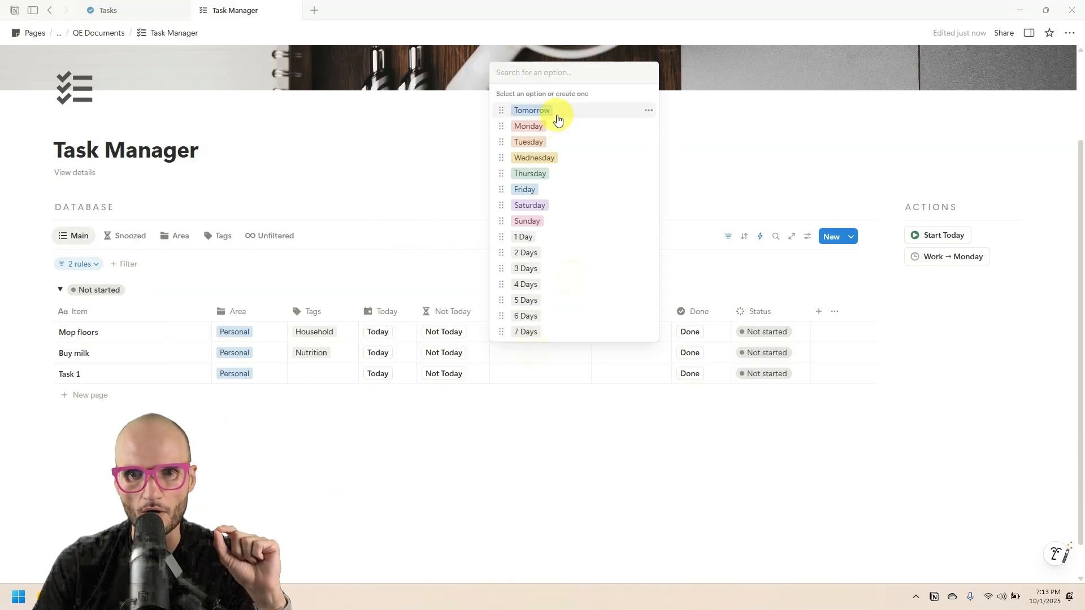
pyautogui.click(558, 120)
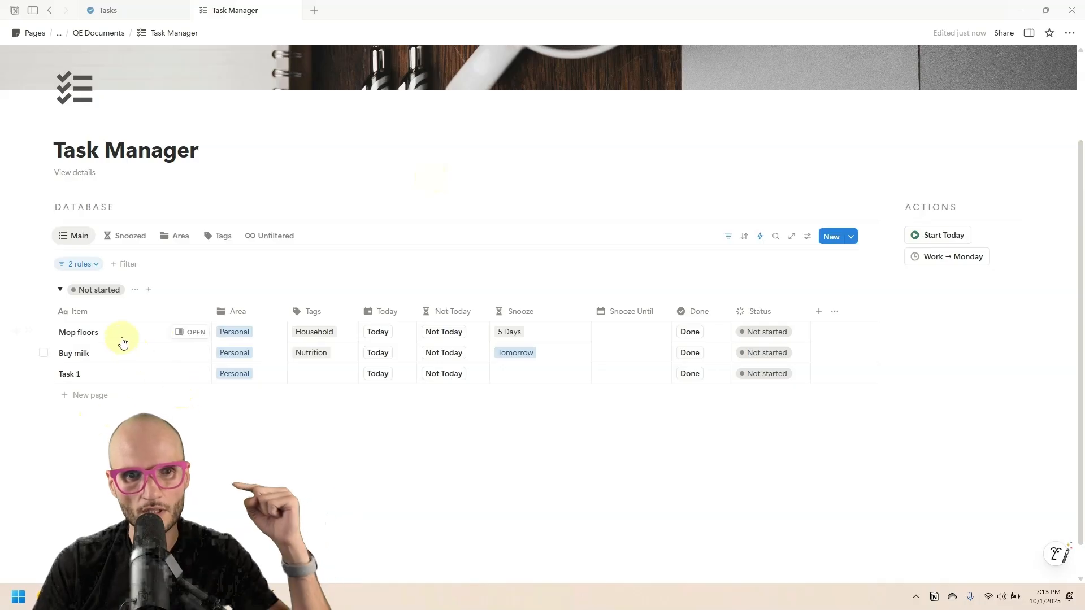
pyautogui.click(135, 242)
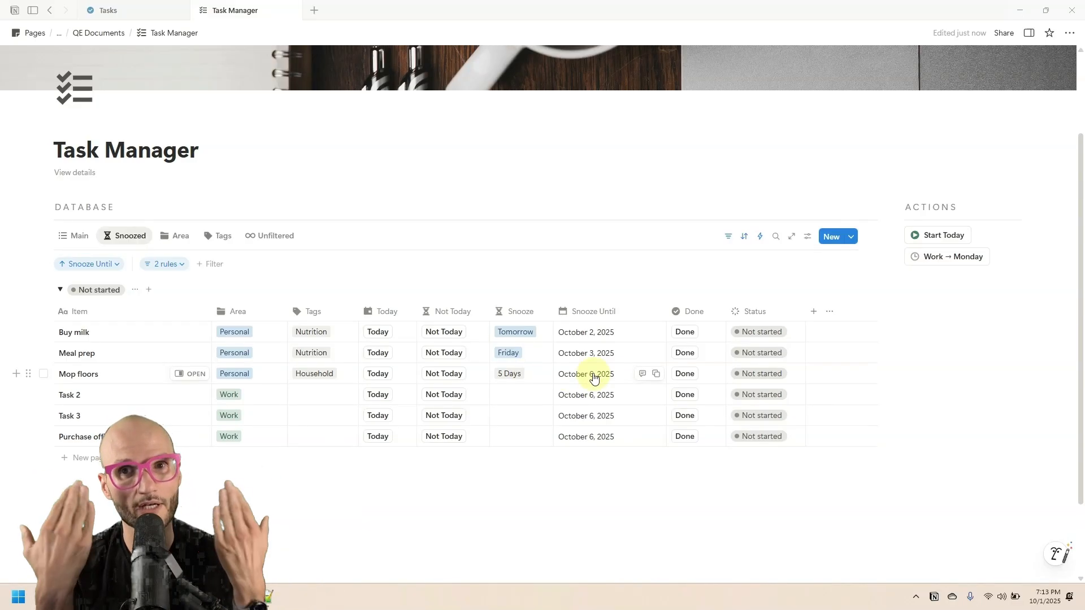
pyautogui.click(76, 235)
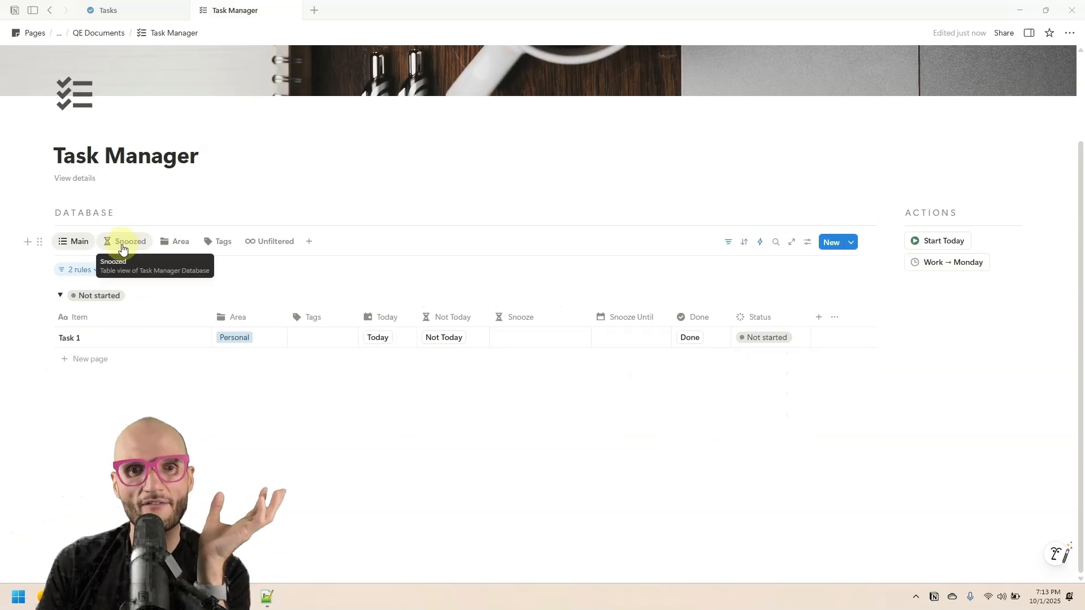
# Clear the Snooze Until dates of Buy milk, Meal prep and Mop floors in the Snoozed view
pyautogui.click(124, 244)
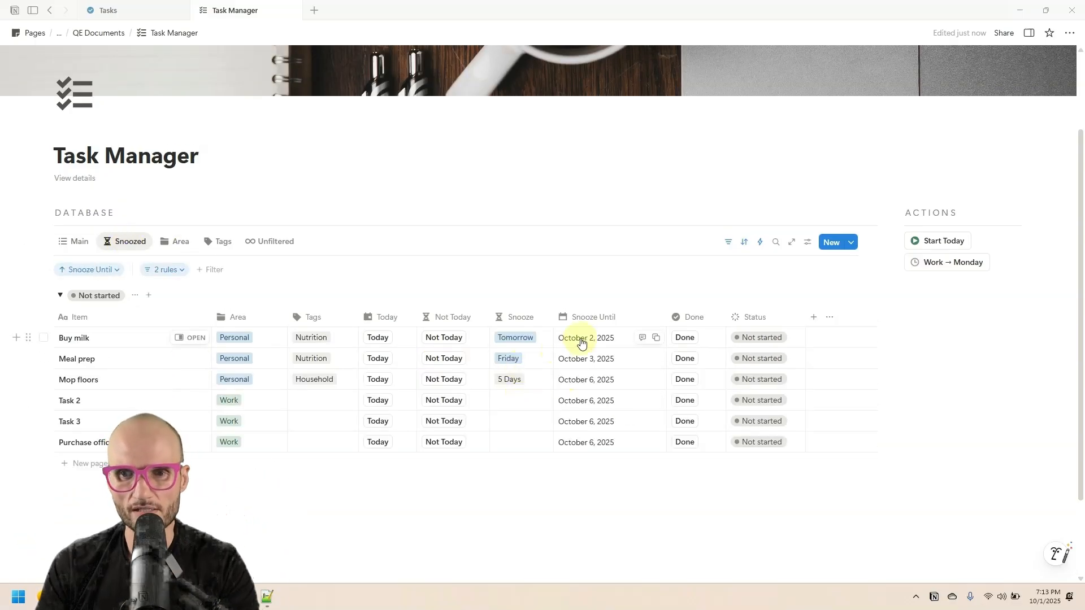
pyautogui.moveTo(578, 341); pyautogui.dragTo(587, 382)
pyautogui.press('Delete')
# In the Main view, clear the Snooze values of Meal prep, Mop floors and Buy milk and slightly narrow the Snooze column
pyautogui.click(79, 243)
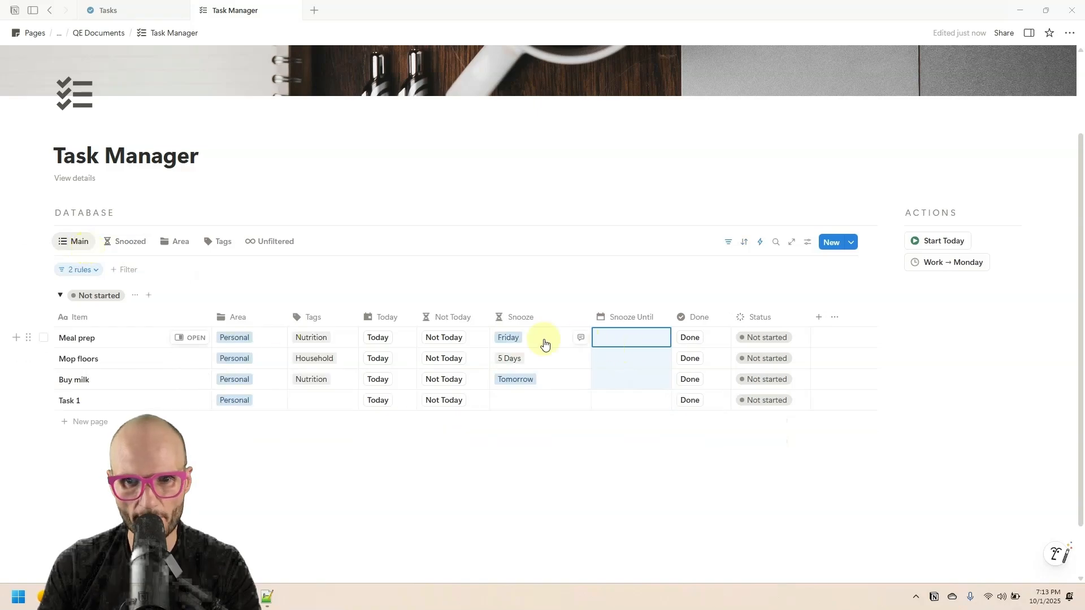
pyautogui.moveTo(546, 355); pyautogui.dragTo(575, 317)
pyautogui.press('Delete')
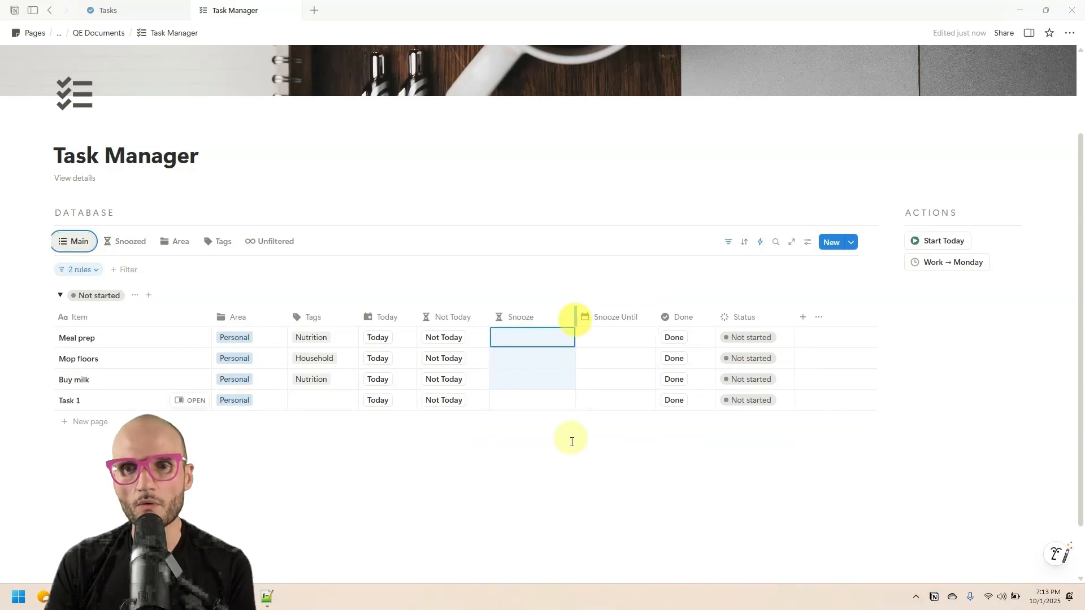
pyautogui.moveTo(570, 450); pyautogui.dragTo(520, 479)
pyautogui.click(521, 479)
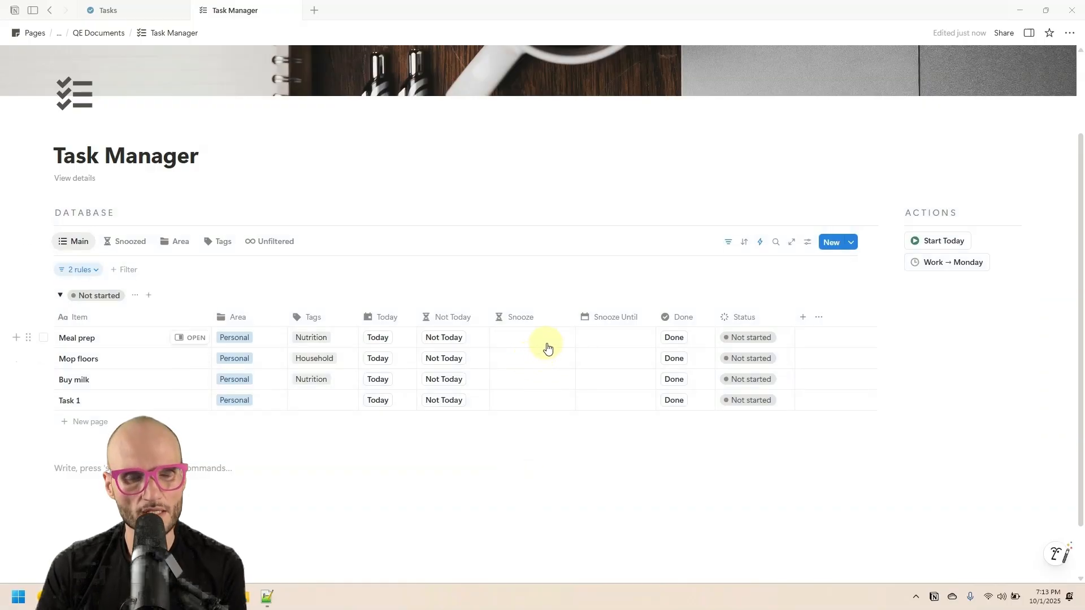
# Add a third filter rule to the Main view requiring that Snooze is empty
pyautogui.click(77, 271)
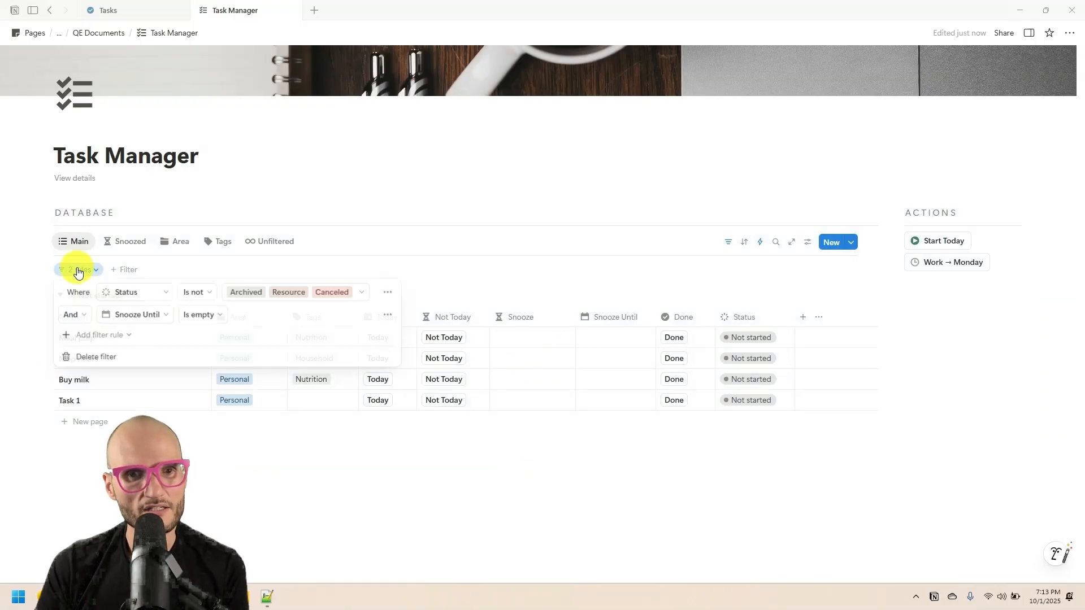
pyautogui.click(96, 335)
pyautogui.click(102, 354)
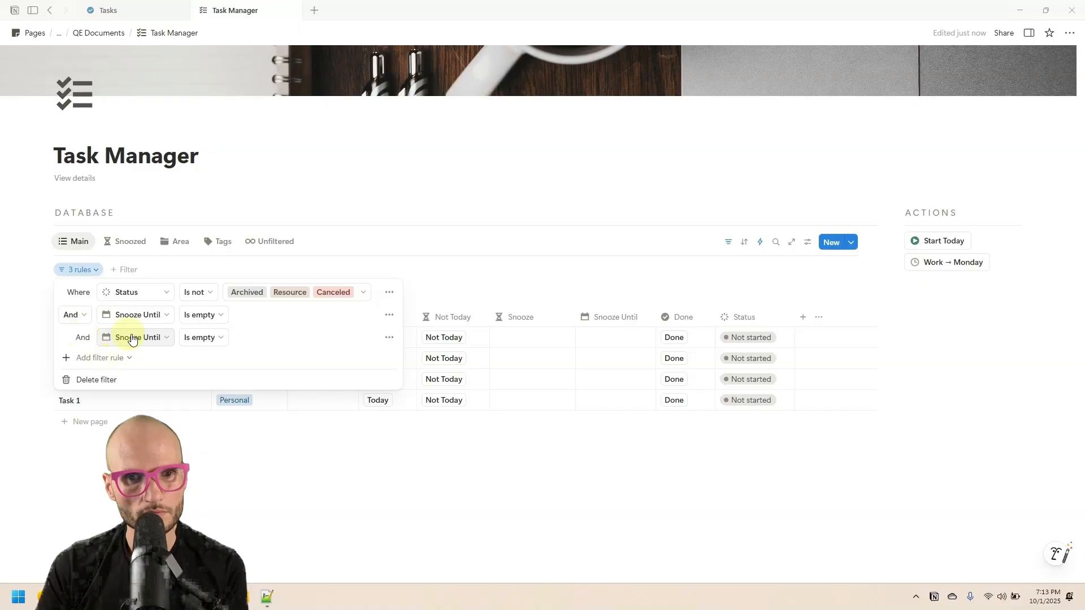
pyautogui.click(136, 338)
pyautogui.click(183, 461)
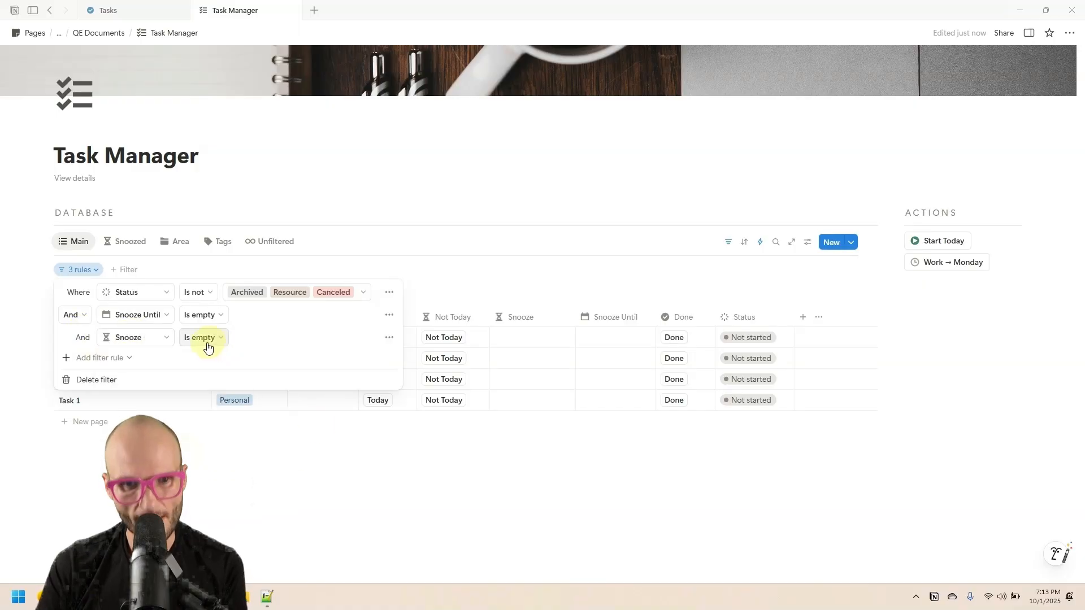
pyautogui.click(473, 286)
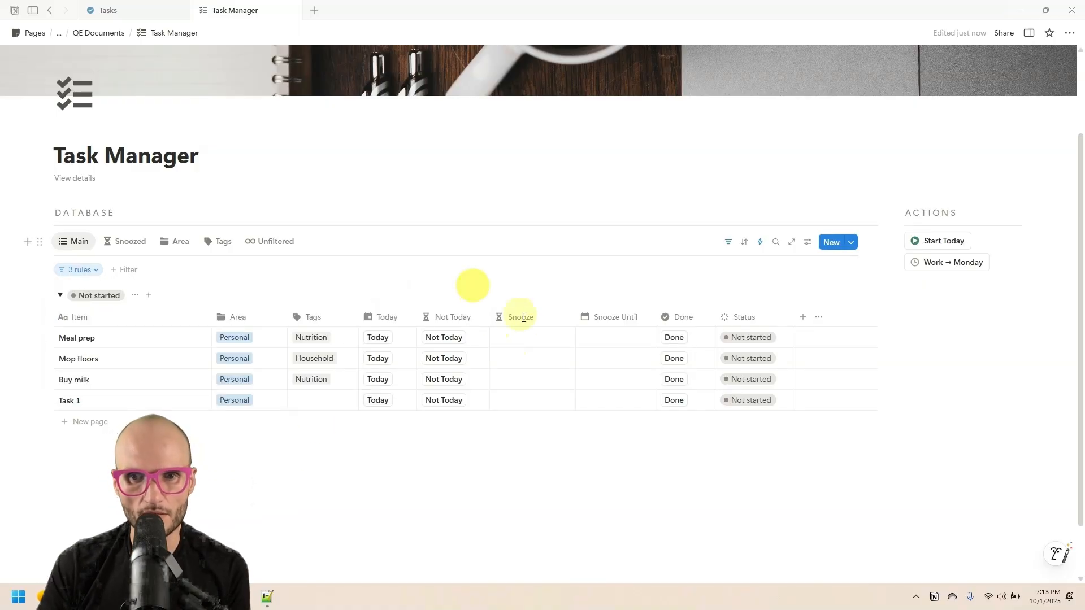
# Snooze Meal prep until Tomorrow in the Main view and check its date in the Snoozed view
pyautogui.click(519, 346)
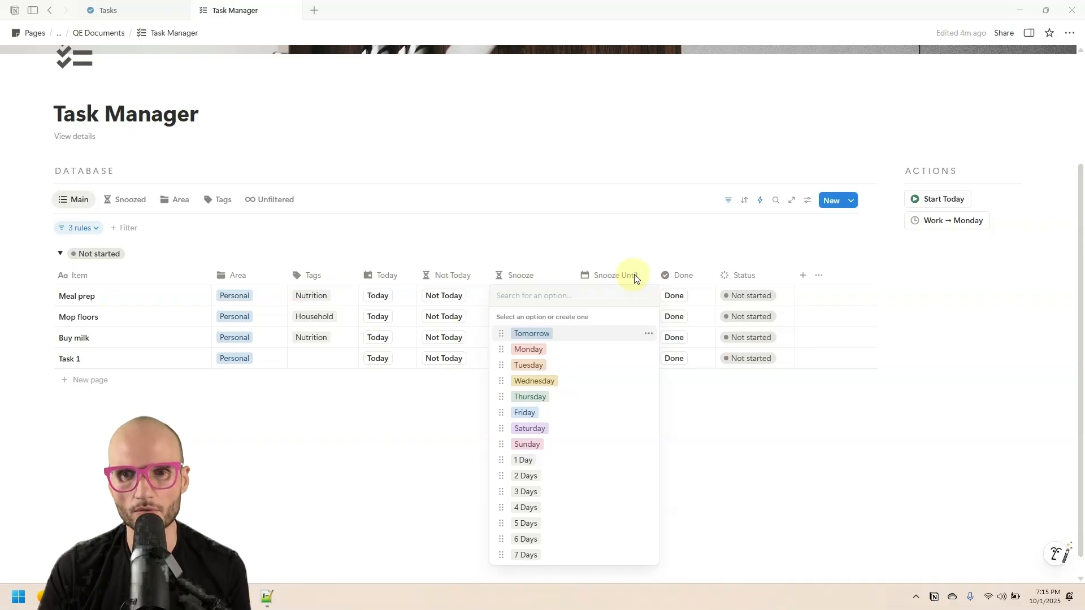
pyautogui.click(522, 338)
pyautogui.click(125, 207)
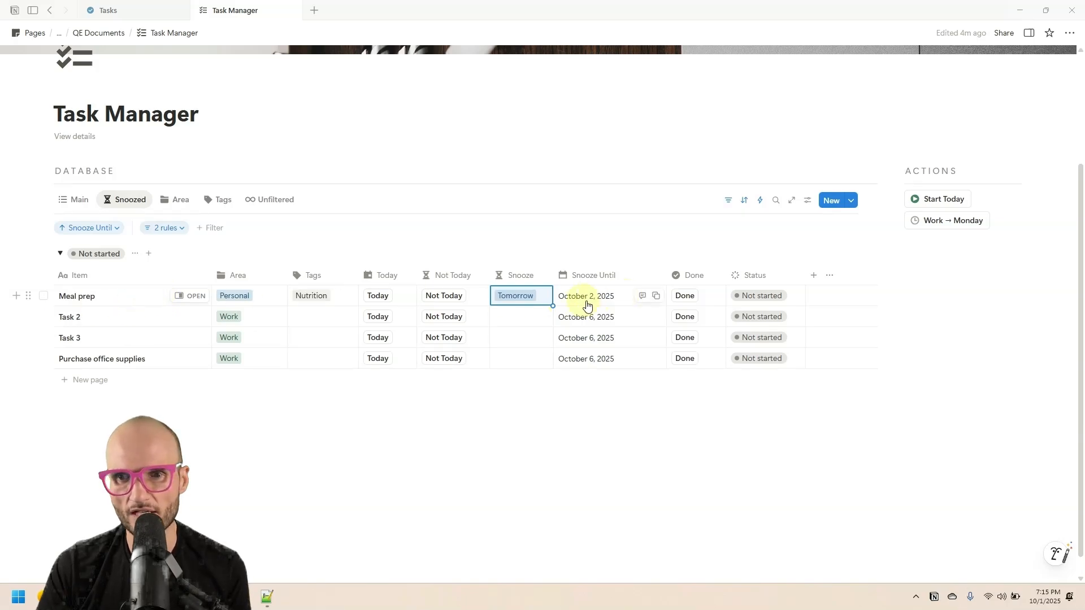
pyautogui.click(79, 201)
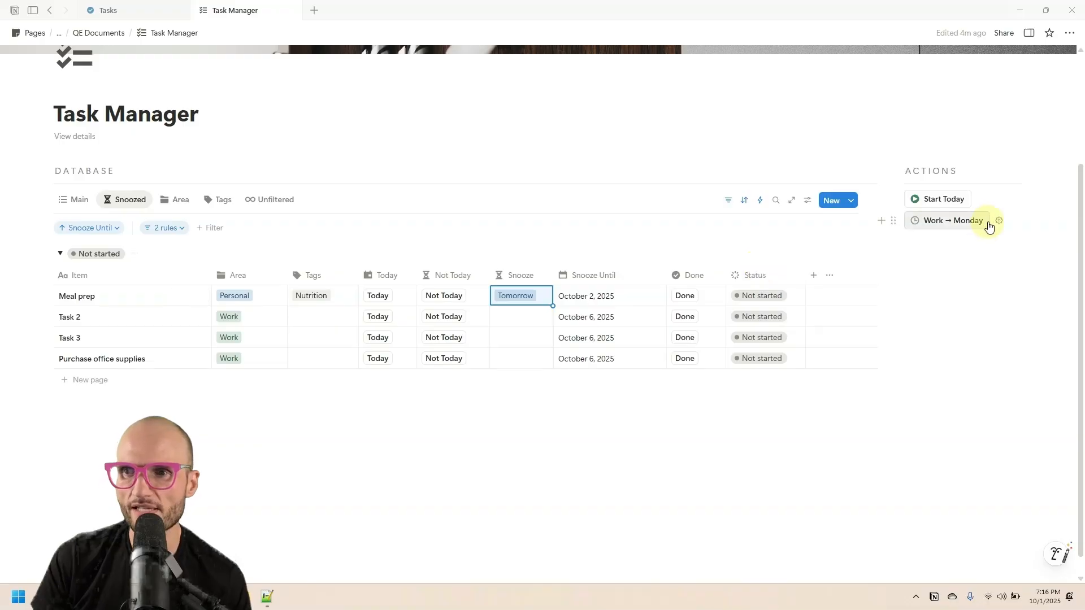
# Set Meal prep's Snooze Until date to October 1, 2025 in the Snoozed view
pyautogui.click(582, 301)
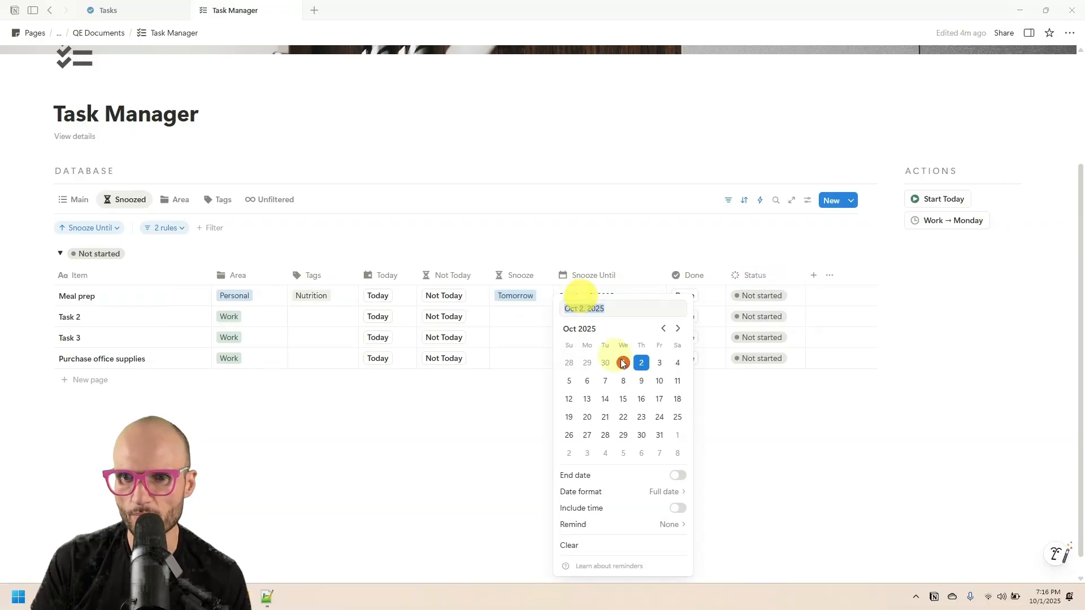
pyautogui.click(623, 368)
pyautogui.click(577, 237)
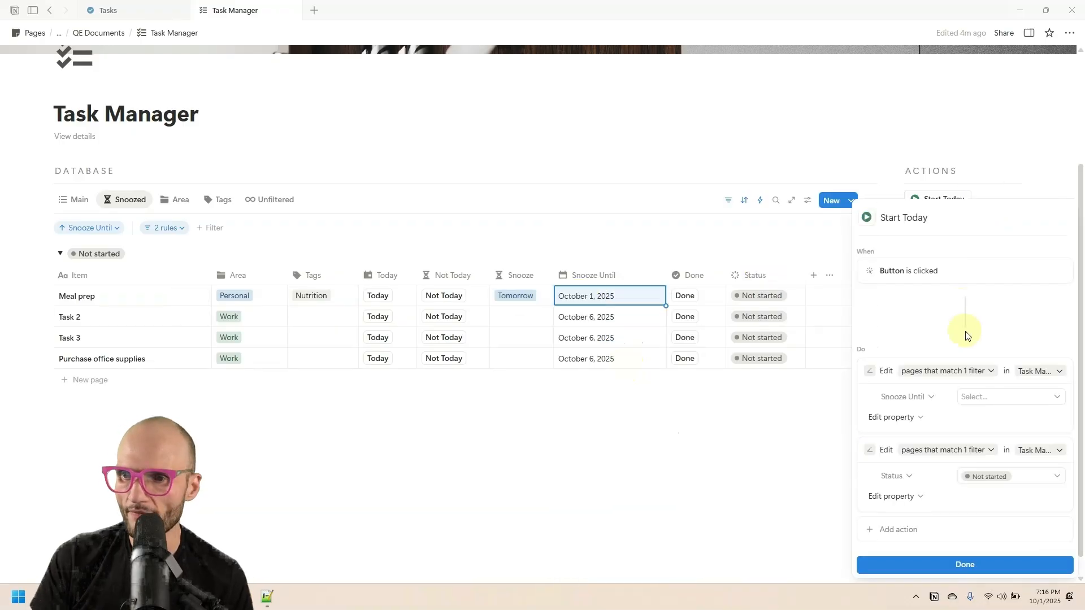
# Check the filter of the Start Today button's first action and make that action also clear Snooze, then save the button
pyautogui.click(979, 371)
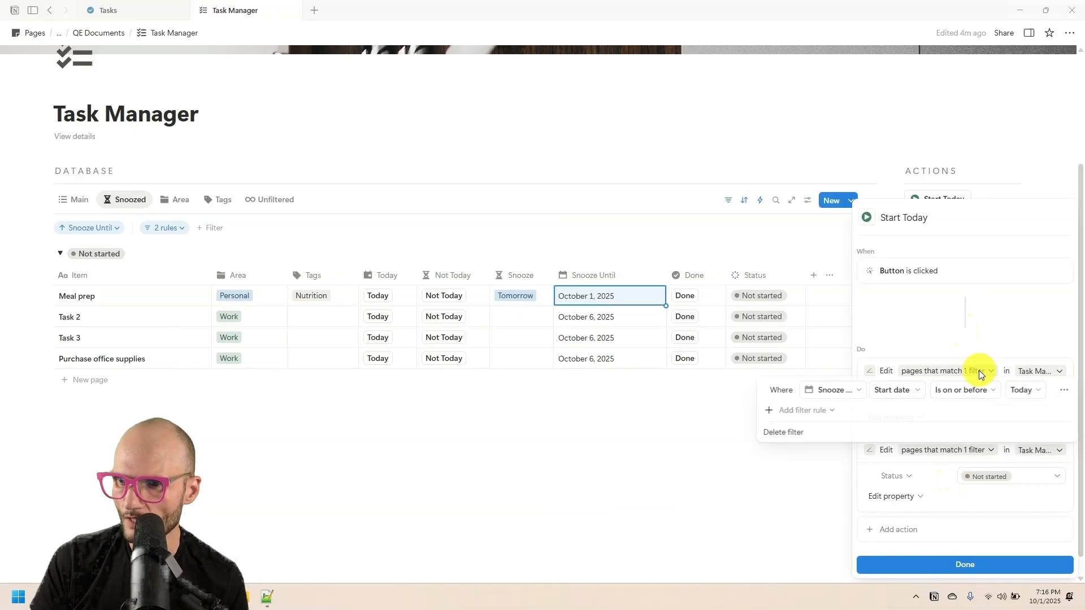
pyautogui.click(922, 368)
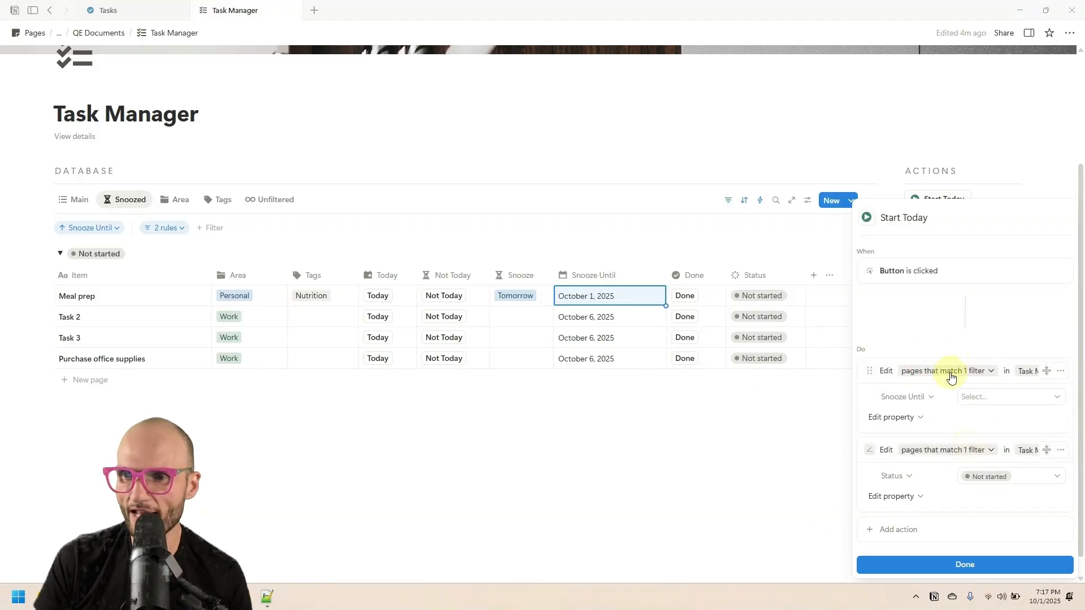
pyautogui.click(949, 370)
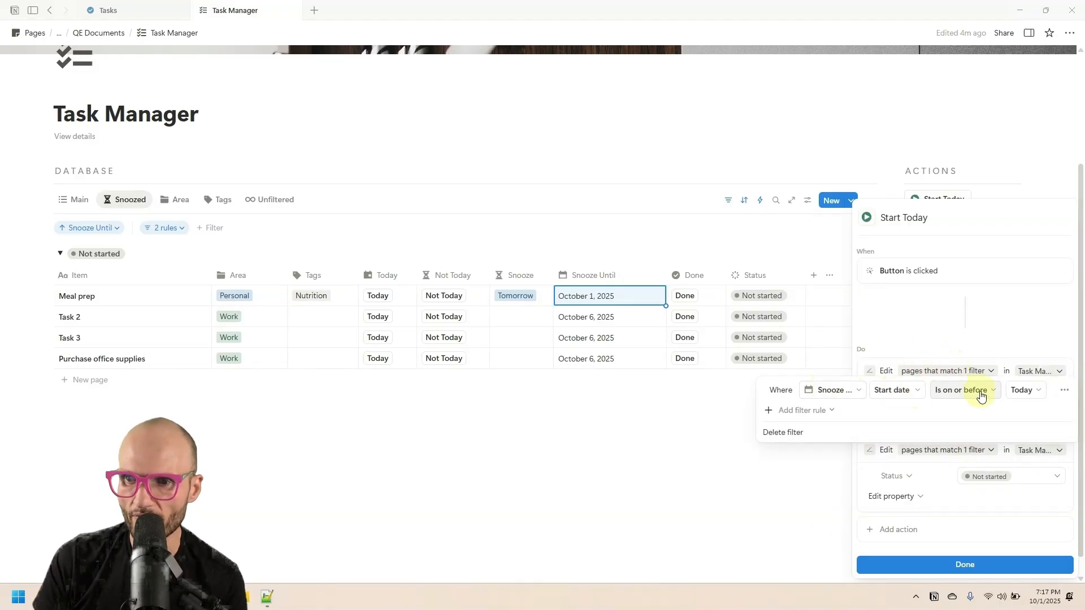
pyautogui.press('Escape')
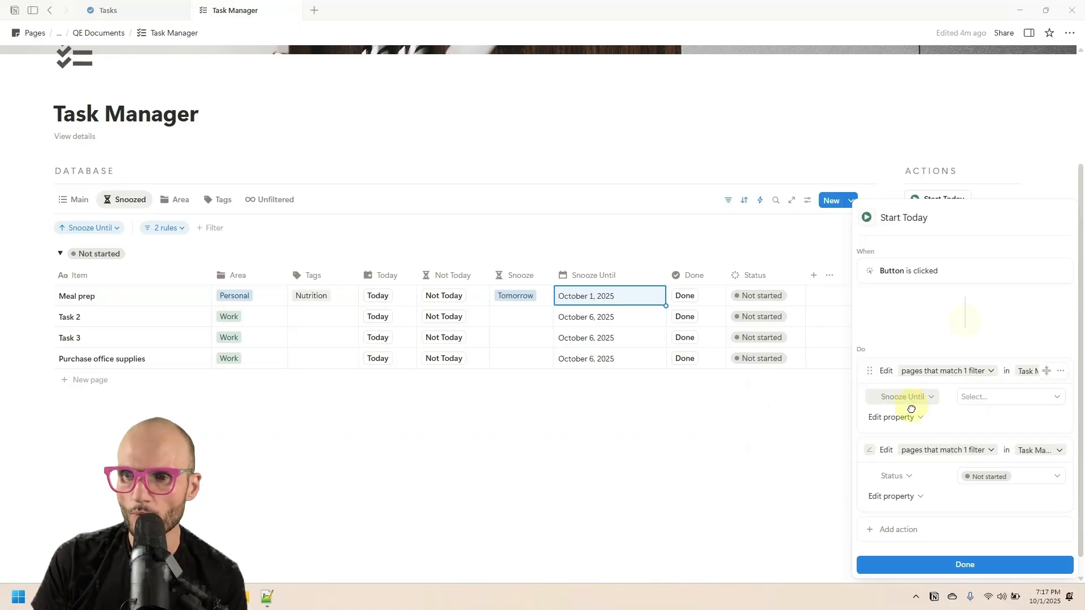
pyautogui.click(909, 416)
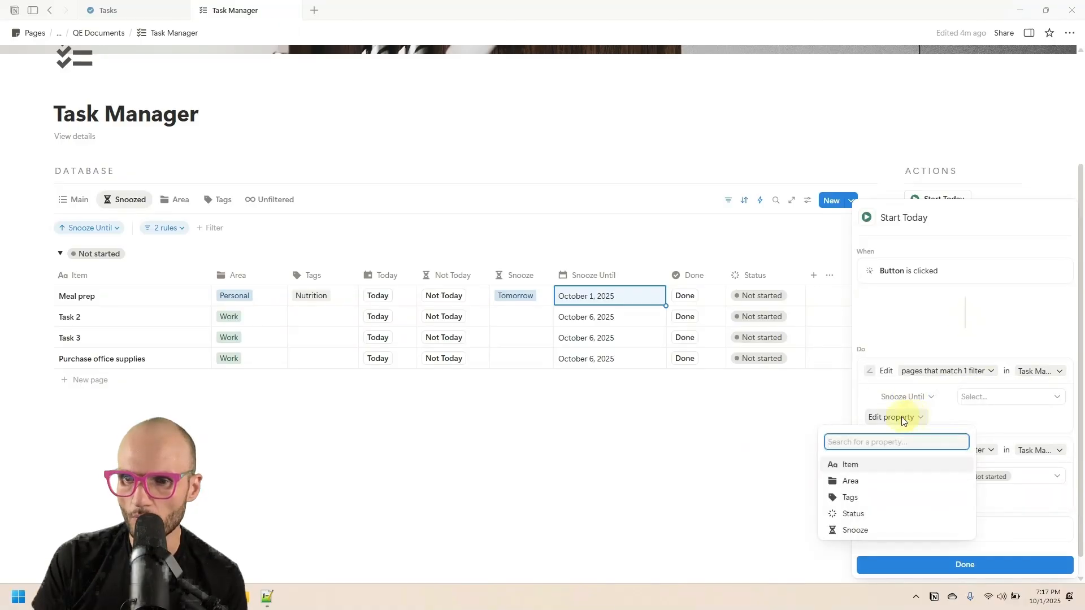
pyautogui.click(896, 532)
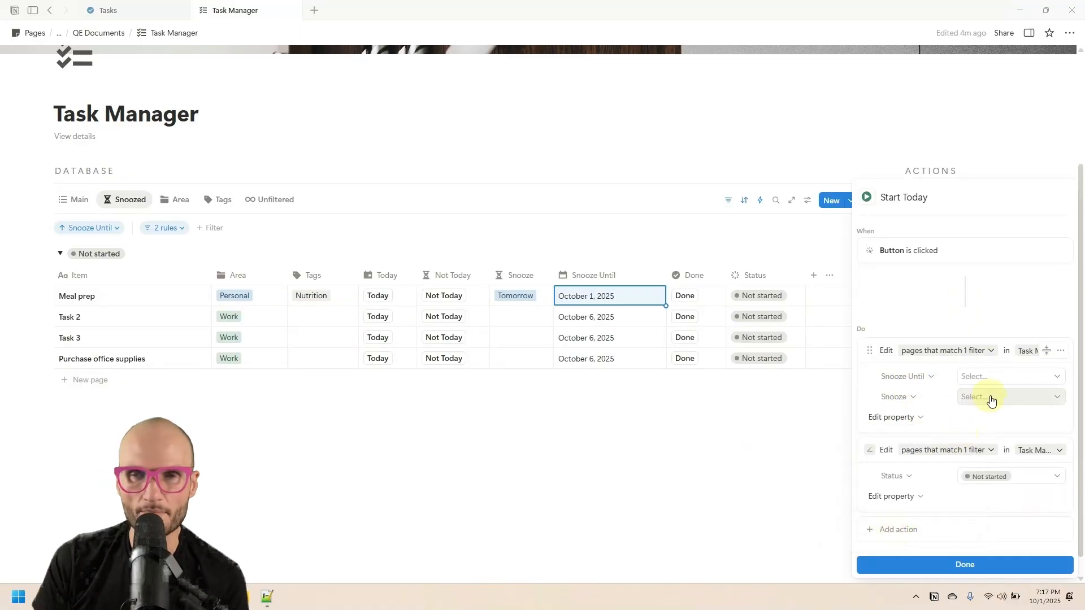
pyautogui.click(995, 564)
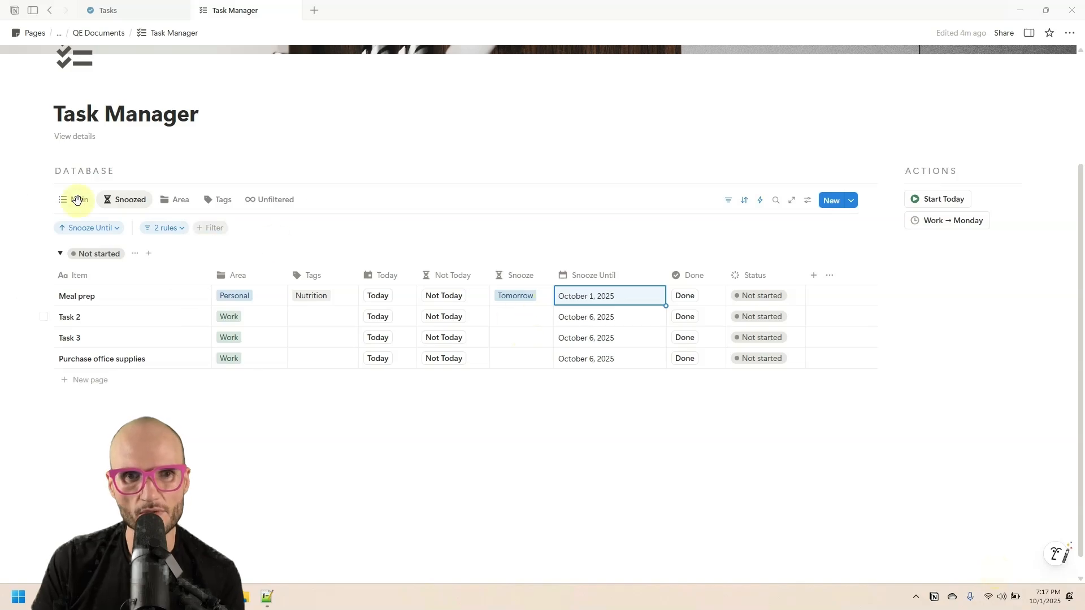
# Run Start Today from the Main view and slightly narrow the Snooze column
pyautogui.click(77, 200)
pyautogui.click(951, 199)
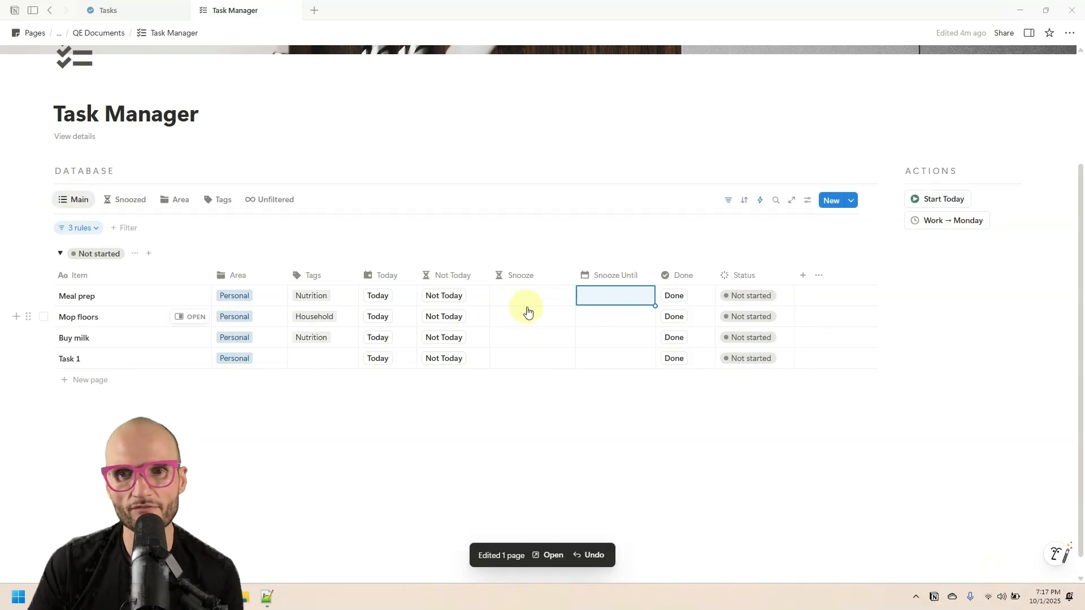
pyautogui.moveTo(575, 275); pyautogui.dragTo(562, 275)
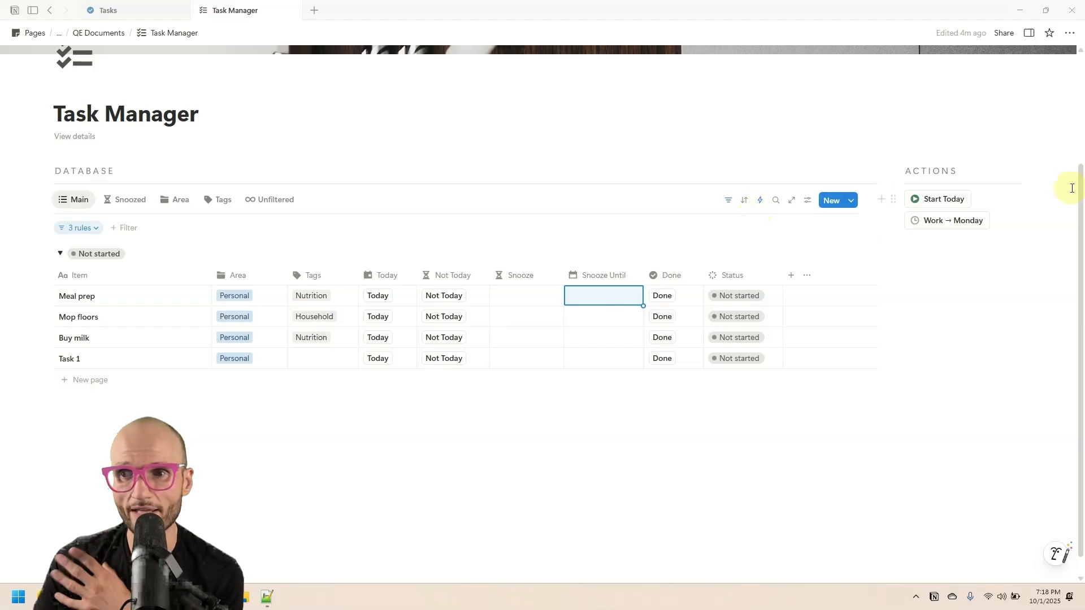
# Review the page filters of both edit actions in the Start Today button
pyautogui.click(980, 198)
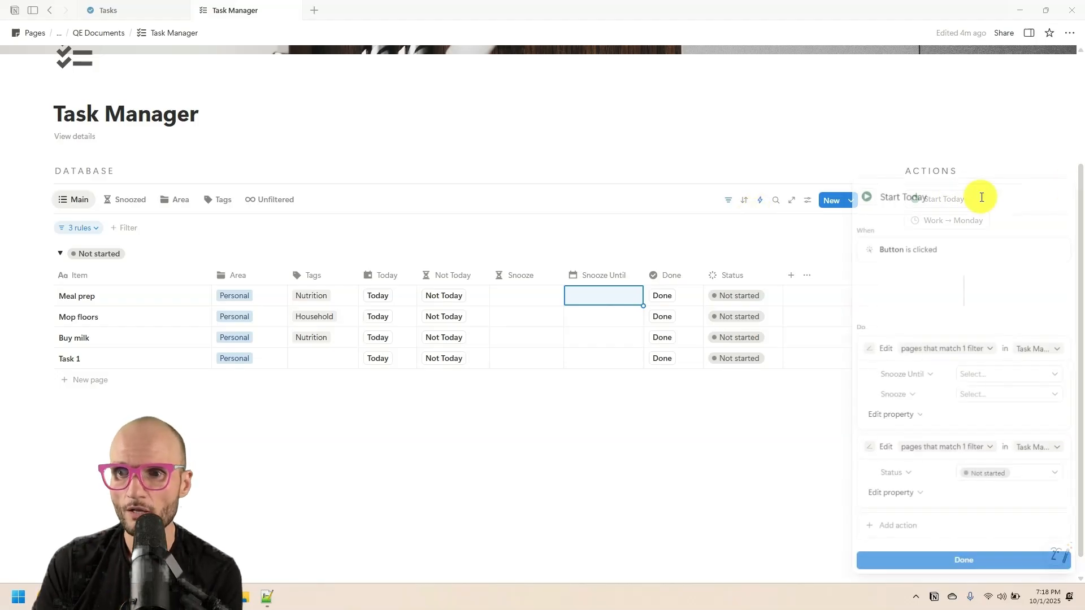
pyautogui.click(942, 351)
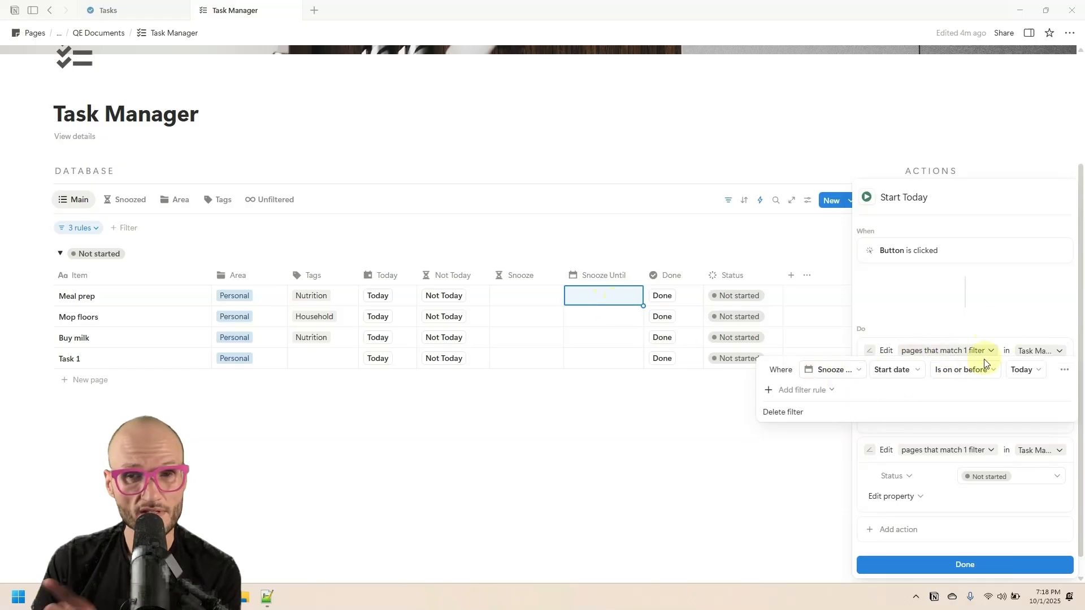
pyautogui.click(962, 340)
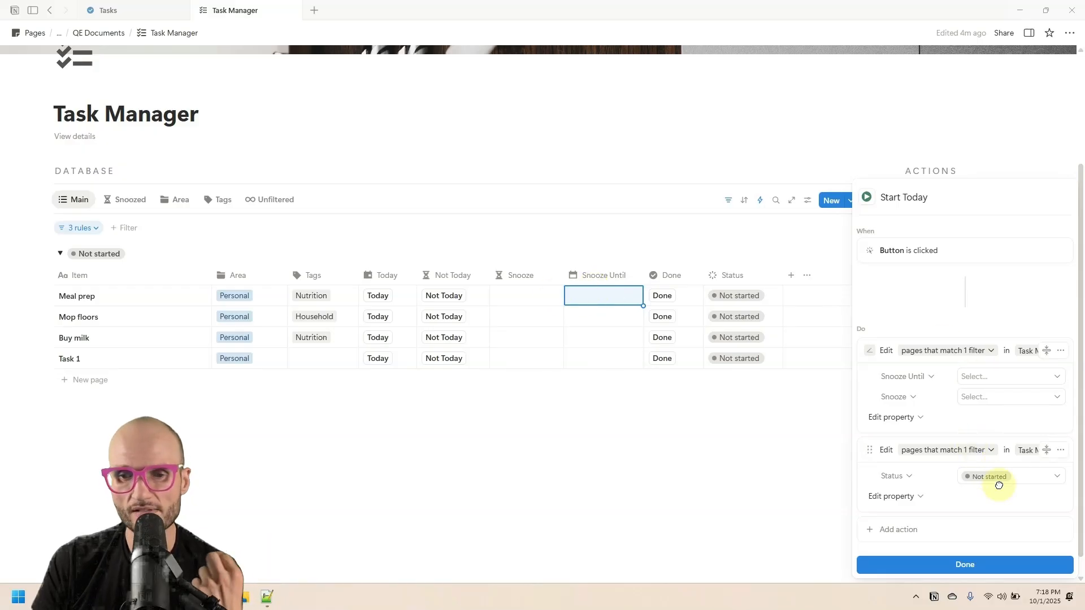
pyautogui.click(964, 450)
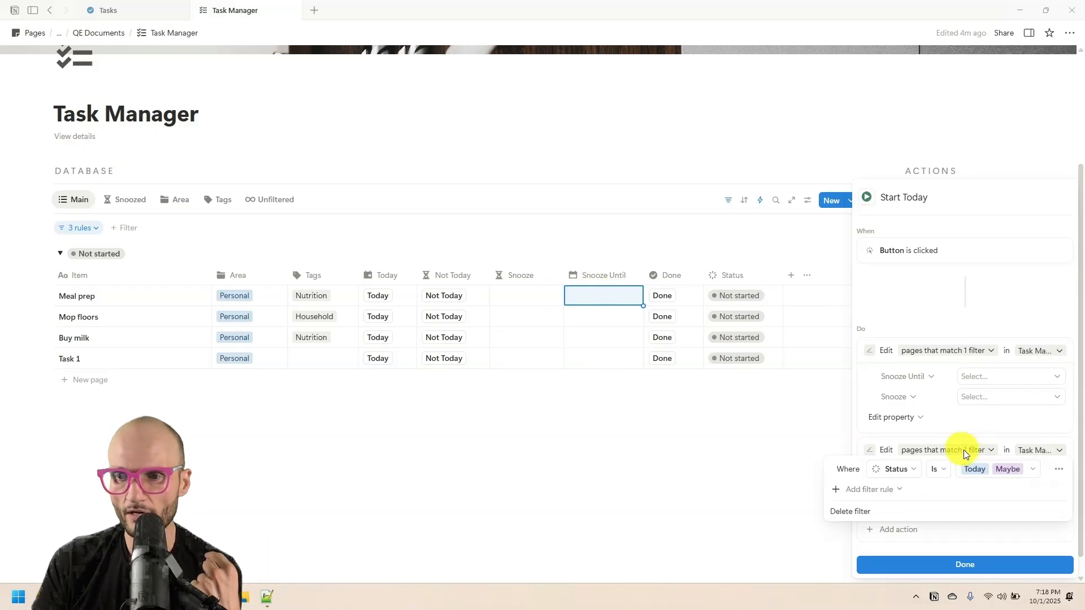
pyautogui.click(677, 212)
pyautogui.click(677, 213)
# Create a database automation named Start Today that is triggered every day around midnight
pyautogui.click(760, 201)
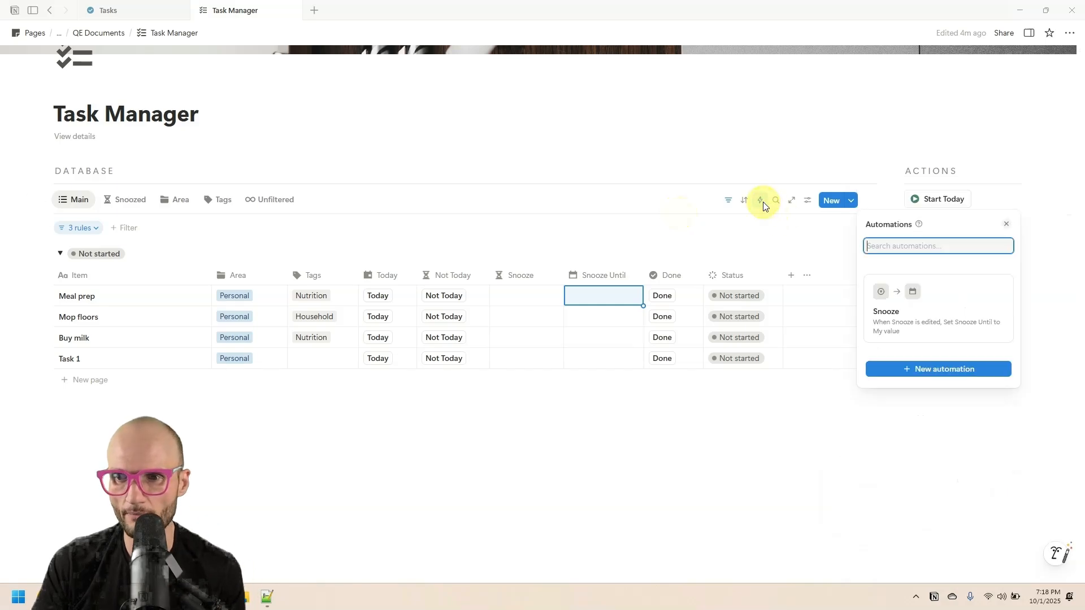
pyautogui.click(945, 369)
pyautogui.write('Start Today')
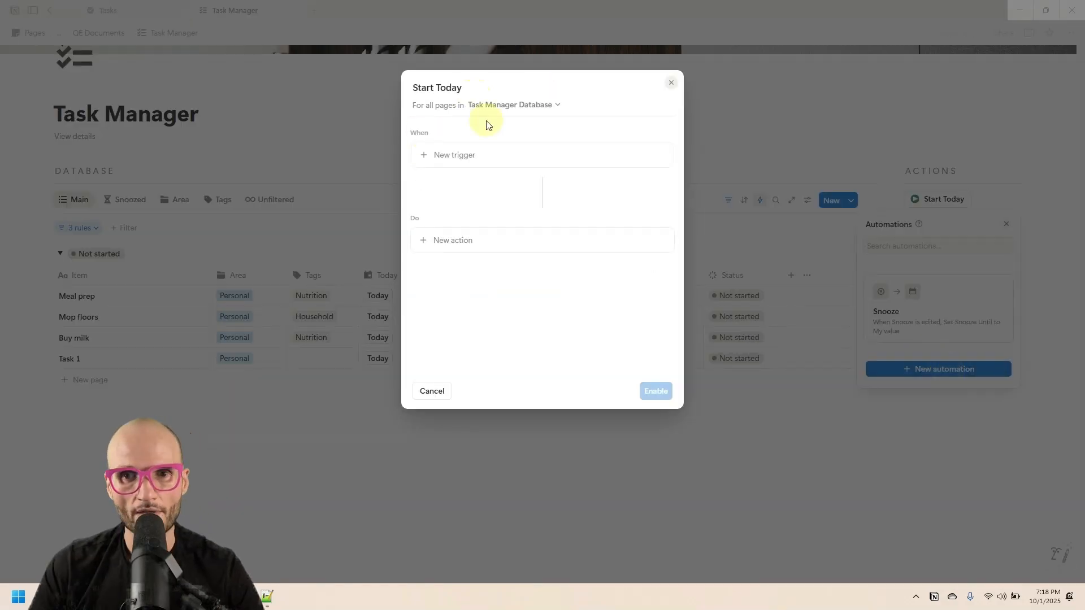
pyautogui.click(474, 147)
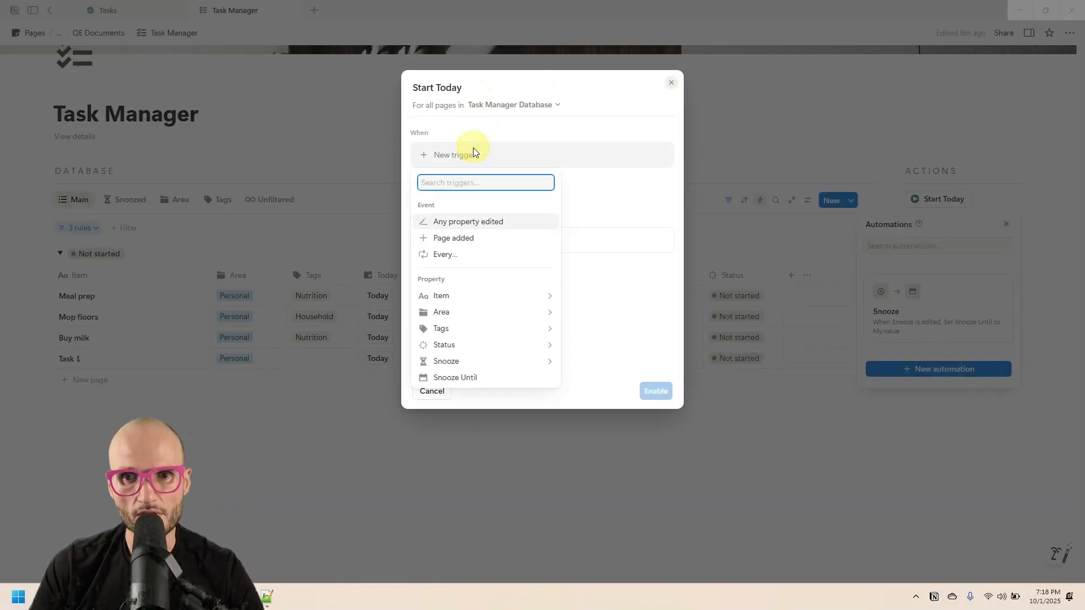
pyautogui.click(475, 255)
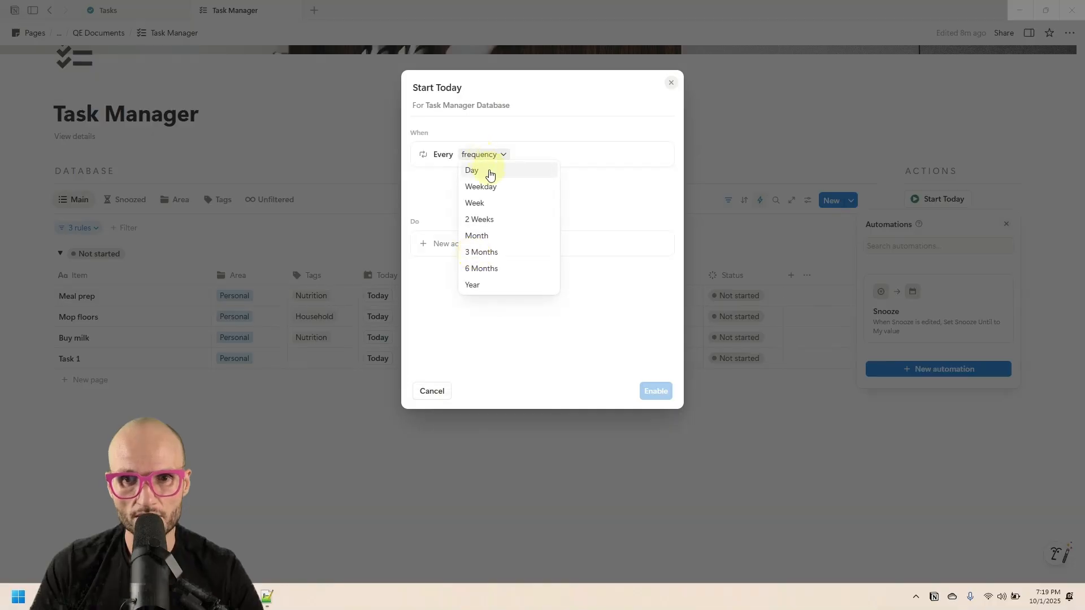
pyautogui.click(489, 169)
pyautogui.moveTo(525, 192)
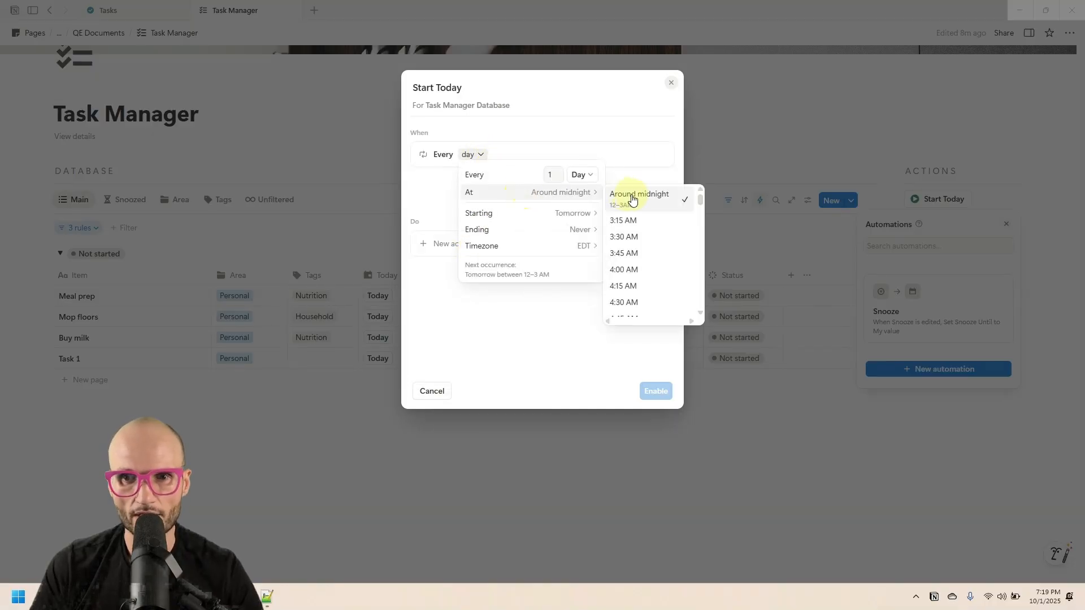
pyautogui.scroll(-8, 655, 223)
pyautogui.scroll(8, 658, 220)
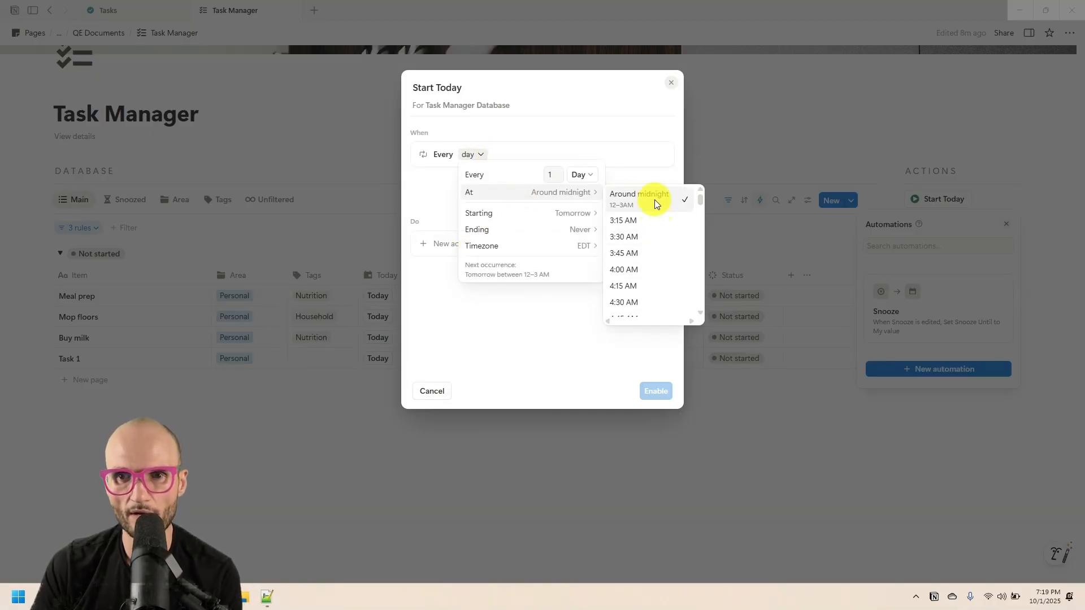
pyautogui.click(565, 134)
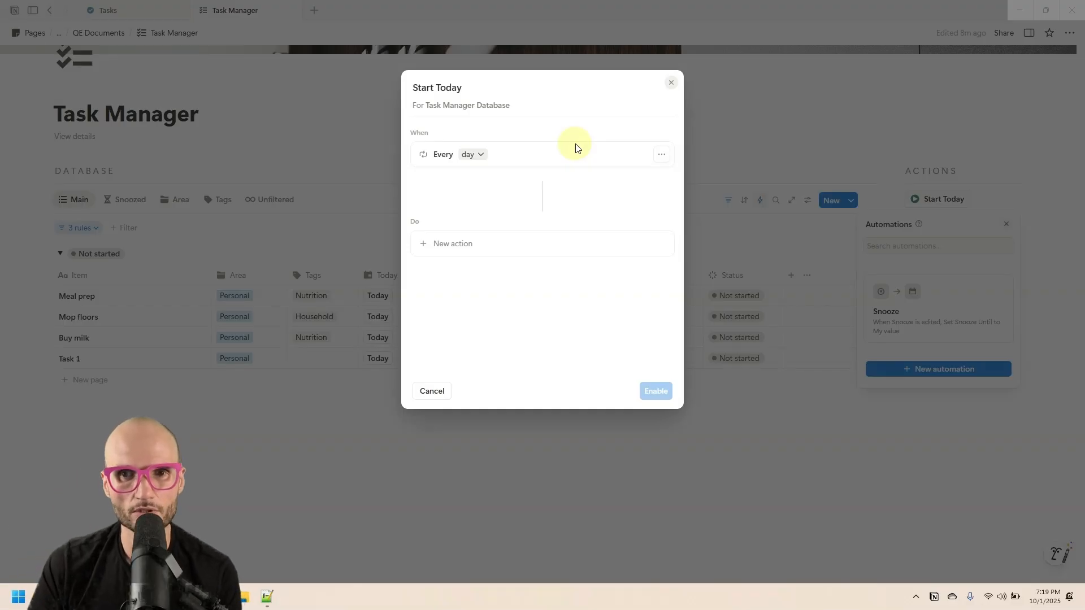
# Add an action that edits Task Manager Database pages, filtered by a Snooze Until start date using the condition Is on or before
pyautogui.click(453, 238)
pyautogui.click(484, 307)
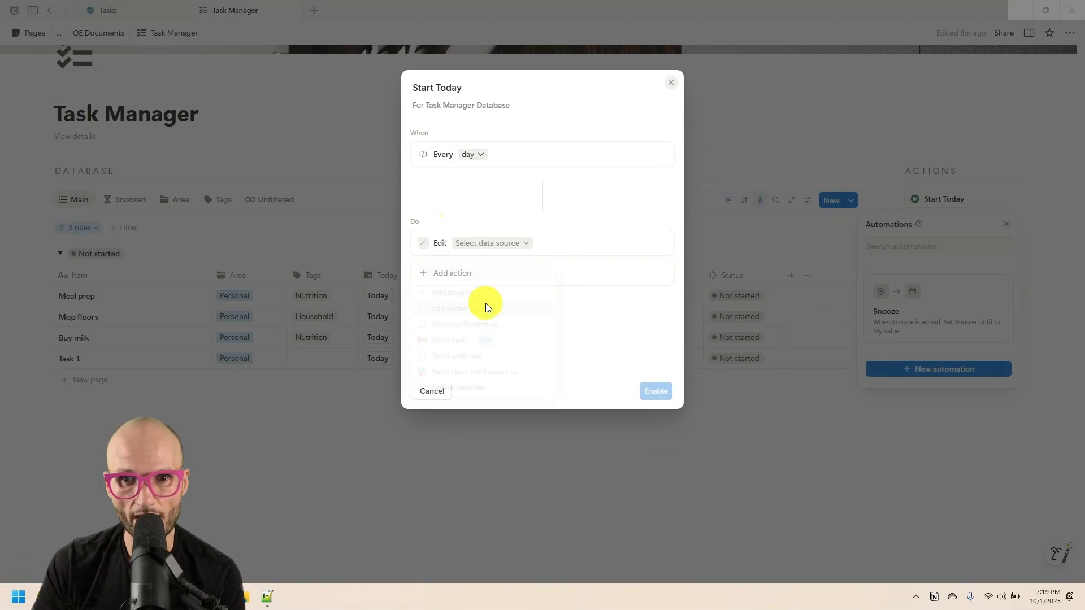
pyautogui.click(500, 243)
pyautogui.click(492, 310)
pyautogui.click(481, 247)
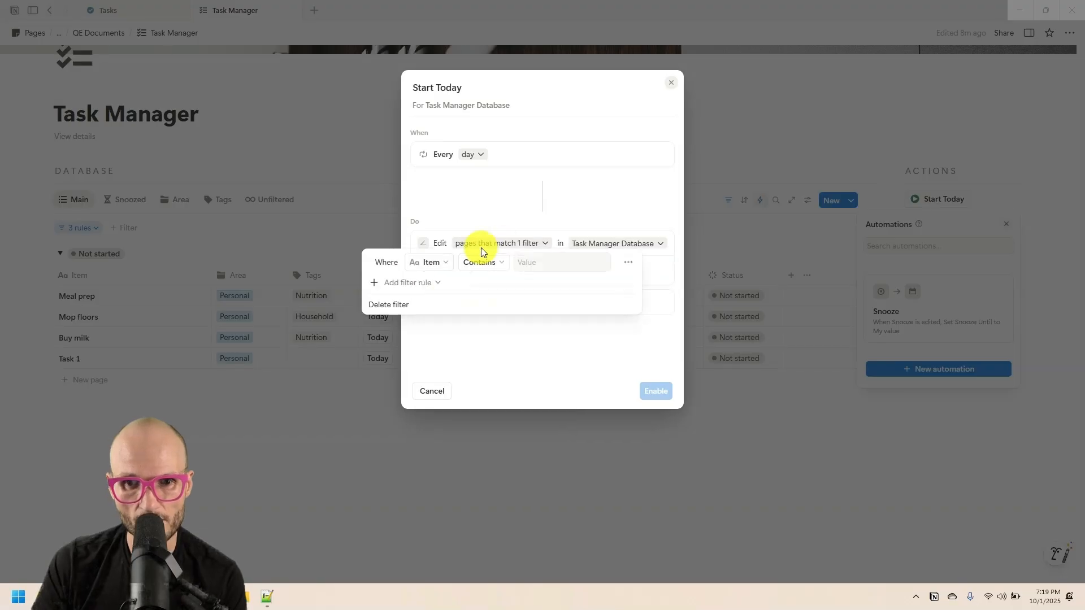
pyautogui.click(431, 263)
pyautogui.click(483, 387)
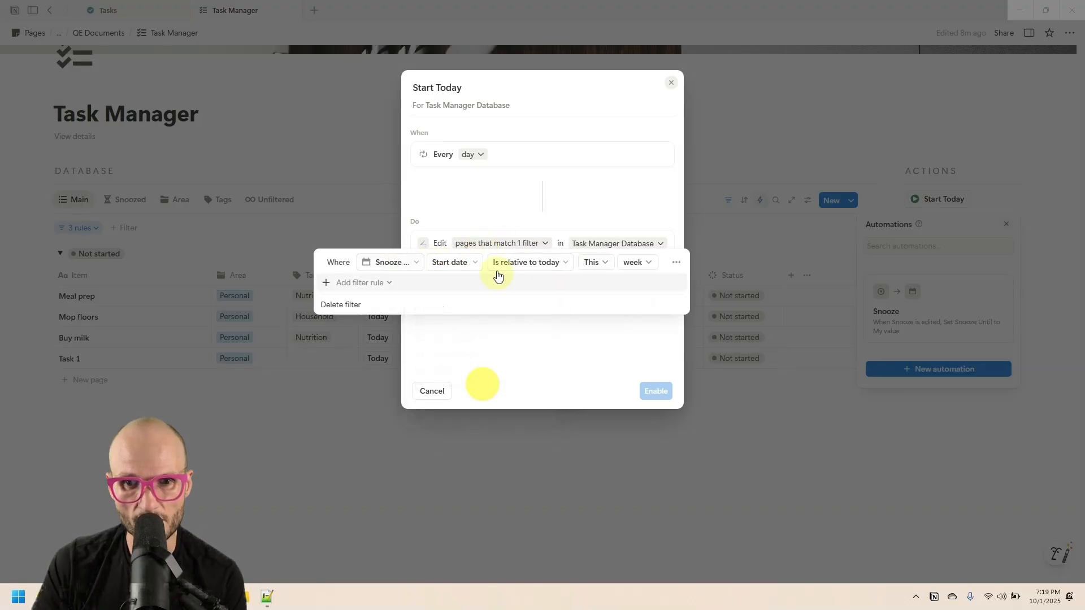
pyautogui.click(533, 264)
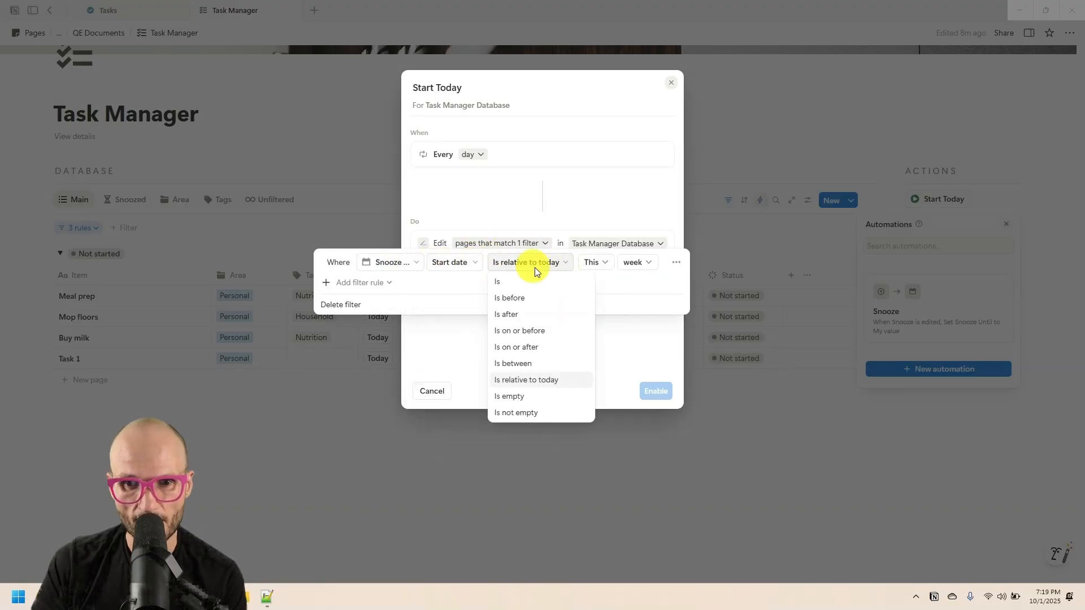
pyautogui.click(552, 332)
# Make the first edit action clear both the Snooze Until and Snooze properties by adding them without values
pyautogui.click(452, 269)
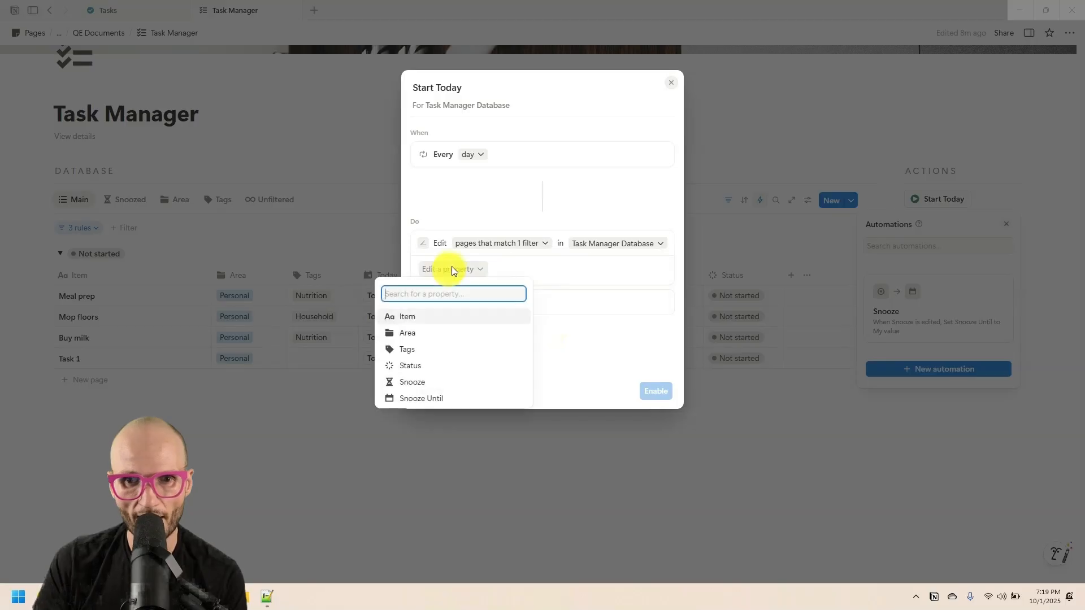
pyautogui.click(468, 399)
pyautogui.click(475, 289)
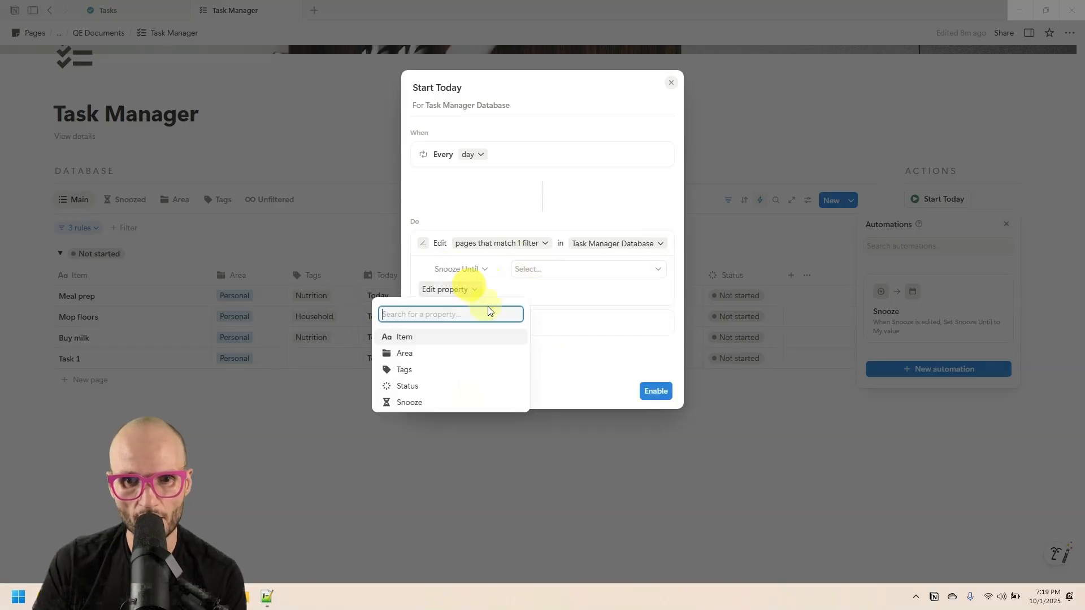
pyautogui.click(442, 404)
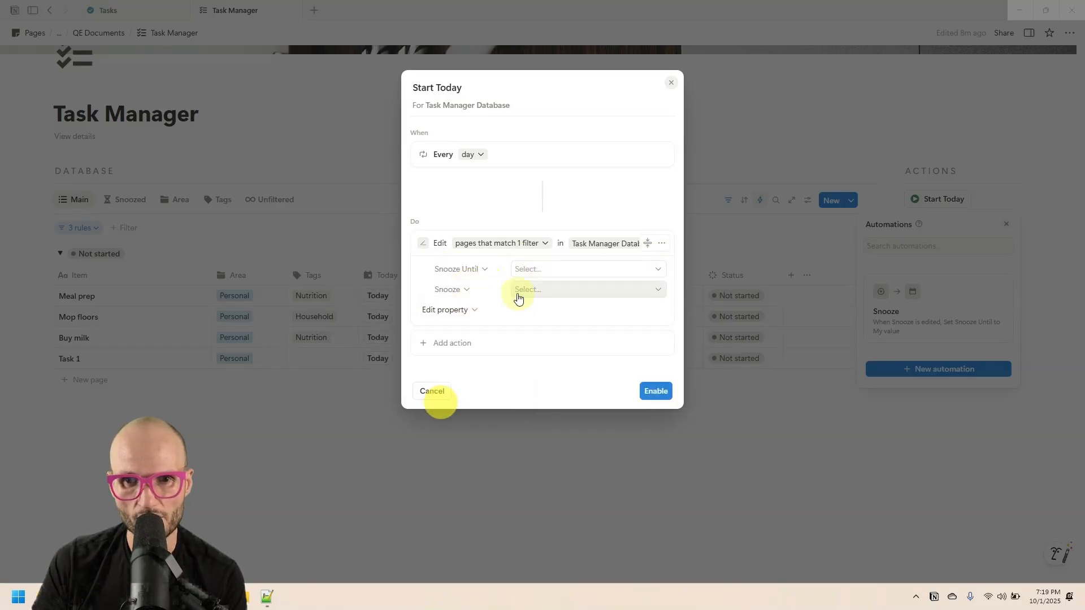
# Add a second action that edits Task Manager Database pages, filtered to Status is Today or Maybe
pyautogui.click(460, 345)
pyautogui.click(463, 405)
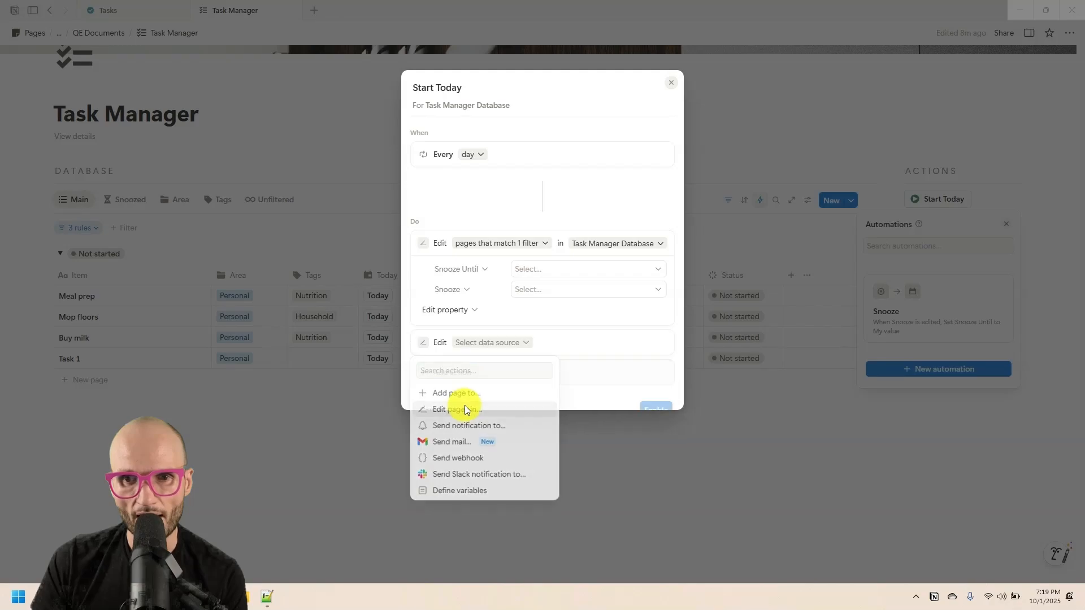
pyautogui.click(491, 343)
pyautogui.click(495, 408)
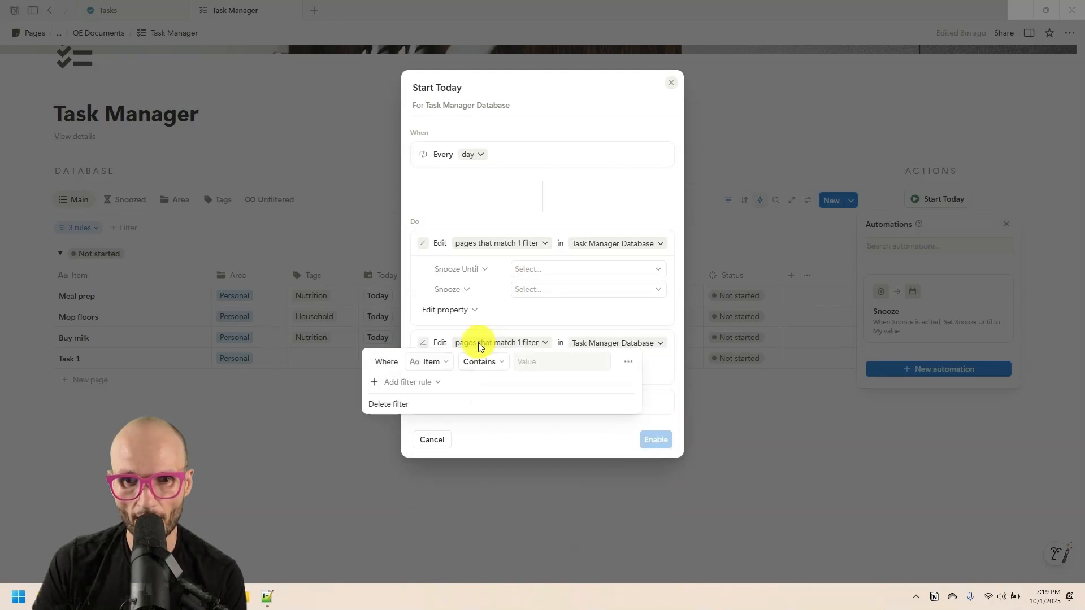
pyautogui.click(506, 513)
pyautogui.click(559, 364)
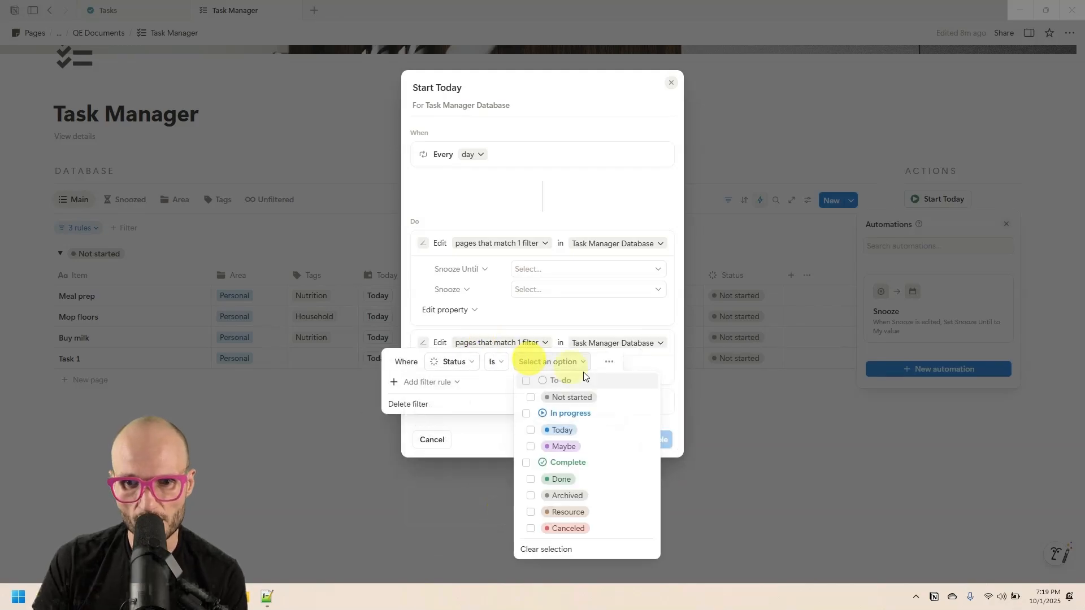
pyautogui.click(562, 430)
pyautogui.click(564, 447)
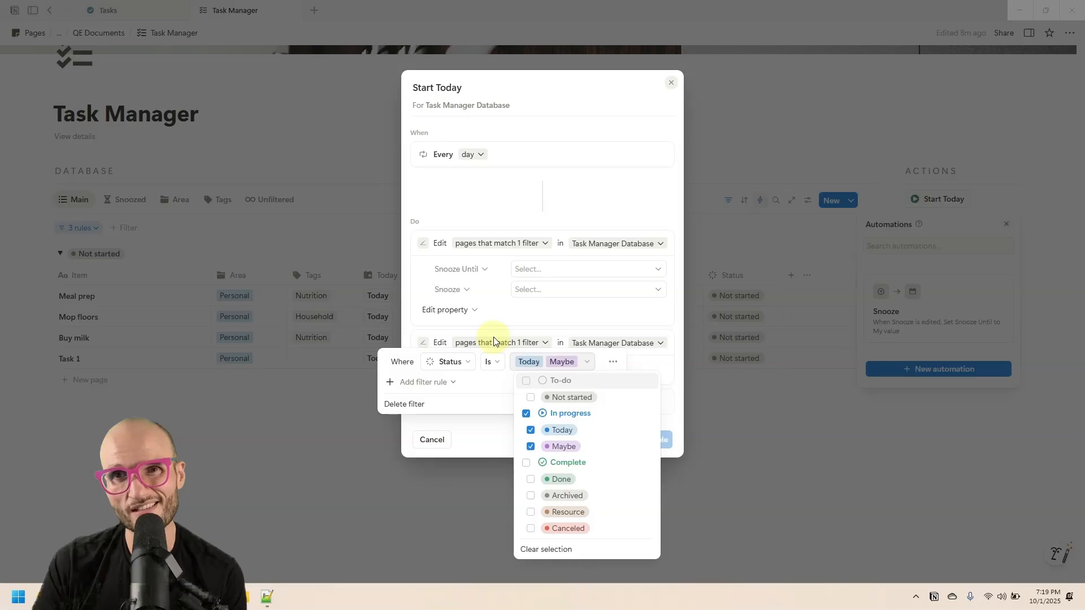
pyautogui.click(476, 323)
pyautogui.click(487, 319)
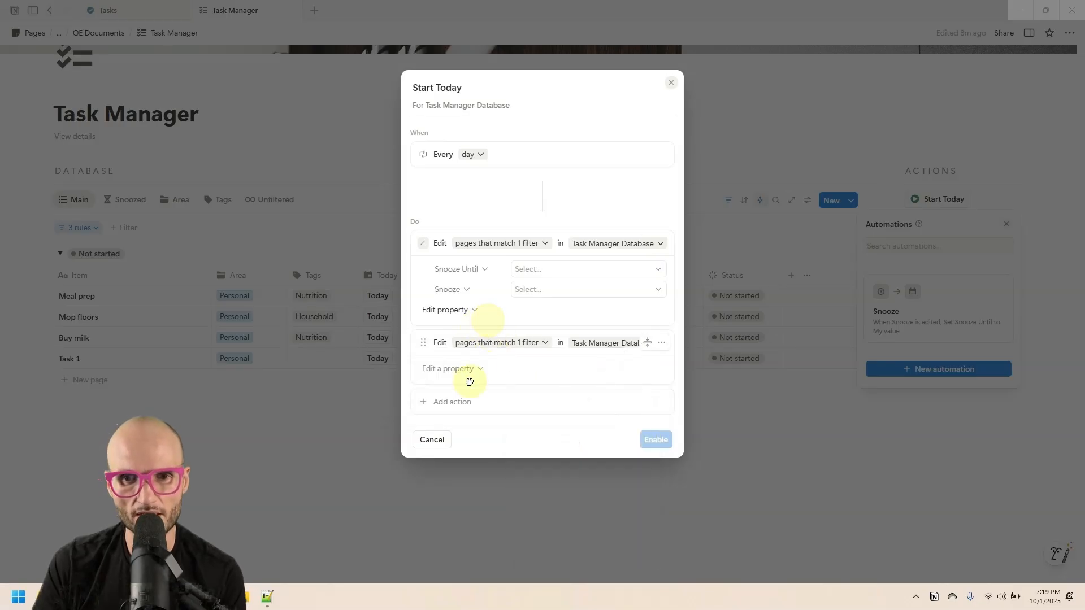
# Make the second action set the Status property, enable the Start Today automation and leave the automations list
pyautogui.click(468, 370)
pyautogui.click(432, 462)
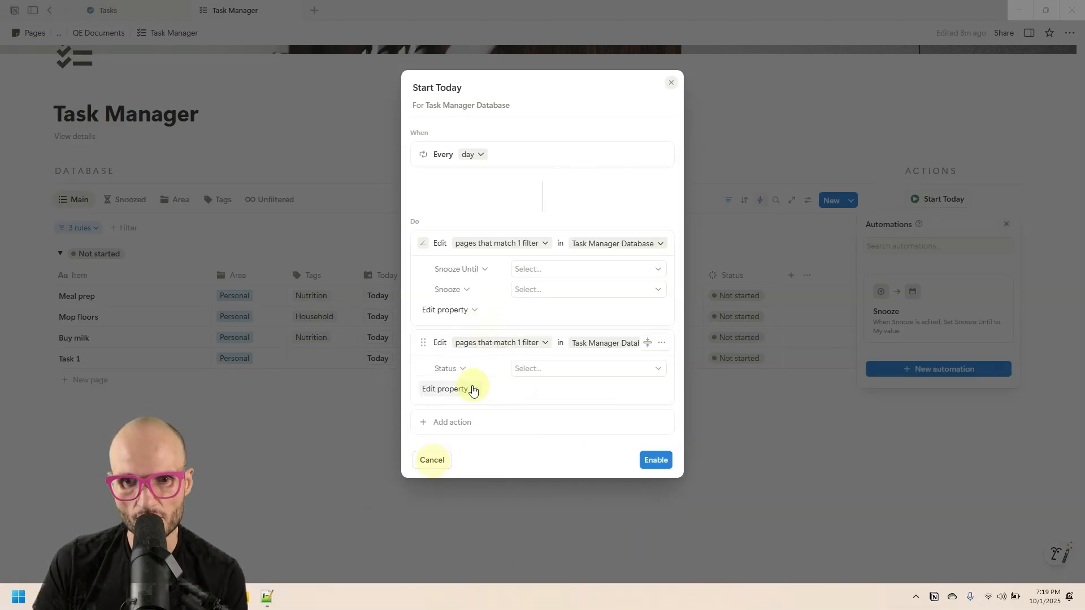
pyautogui.click(523, 373)
pyautogui.click(550, 175)
pyautogui.click(655, 460)
pyautogui.click(784, 139)
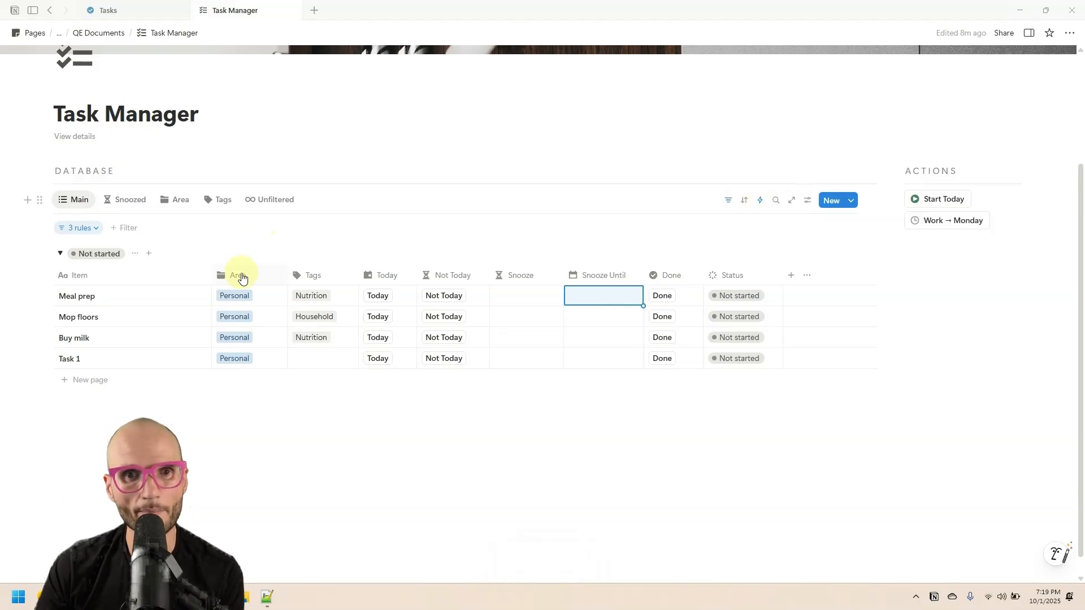
# Check the Snoozed view, and mark Meal prep and Buy milk as Today from the Main view
pyautogui.click(138, 209)
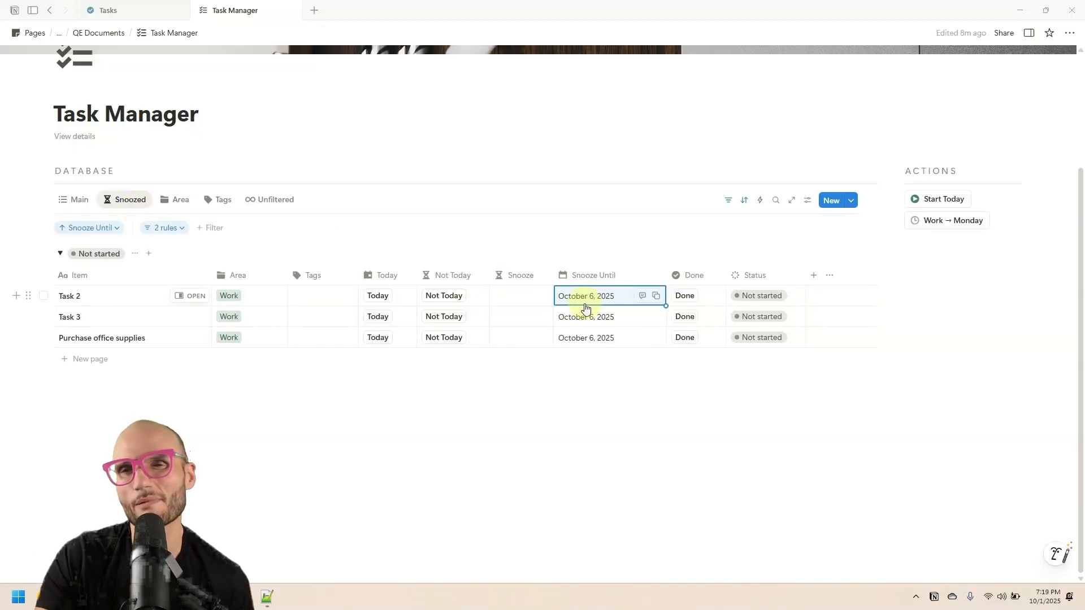
pyautogui.click(74, 201)
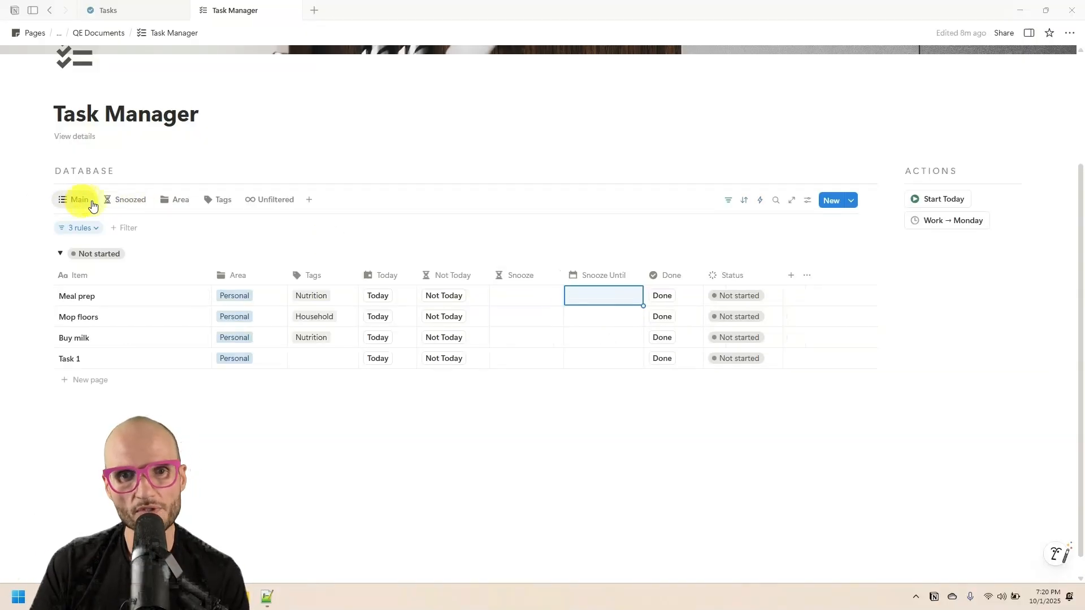
pyautogui.click(376, 295)
pyautogui.click(379, 317)
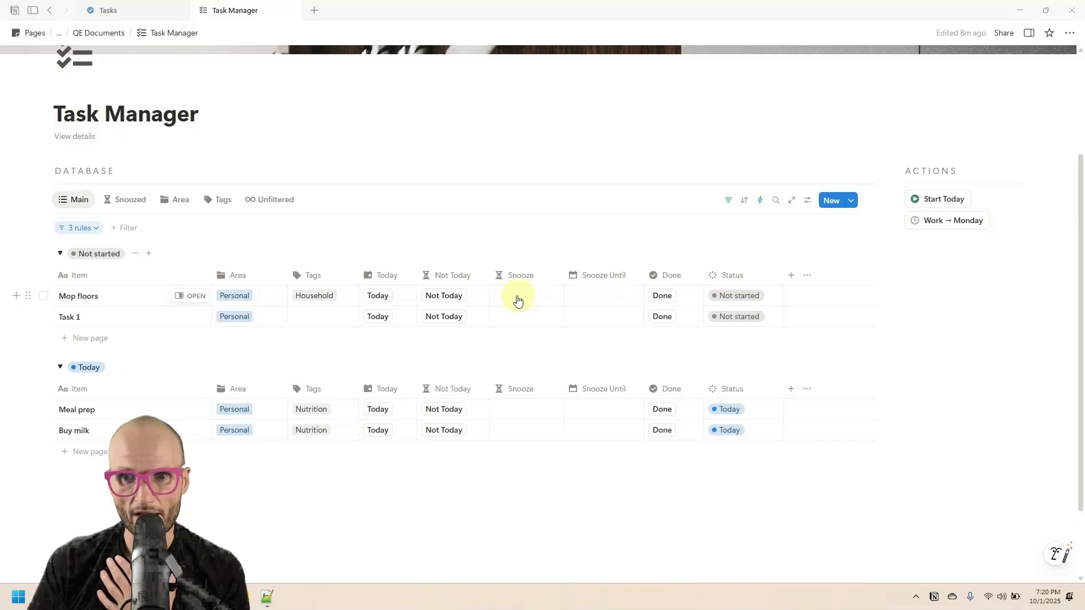
# Hide Snooze Until in the Main view and move the Snooze column between Done and Status
pyautogui.click(598, 276)
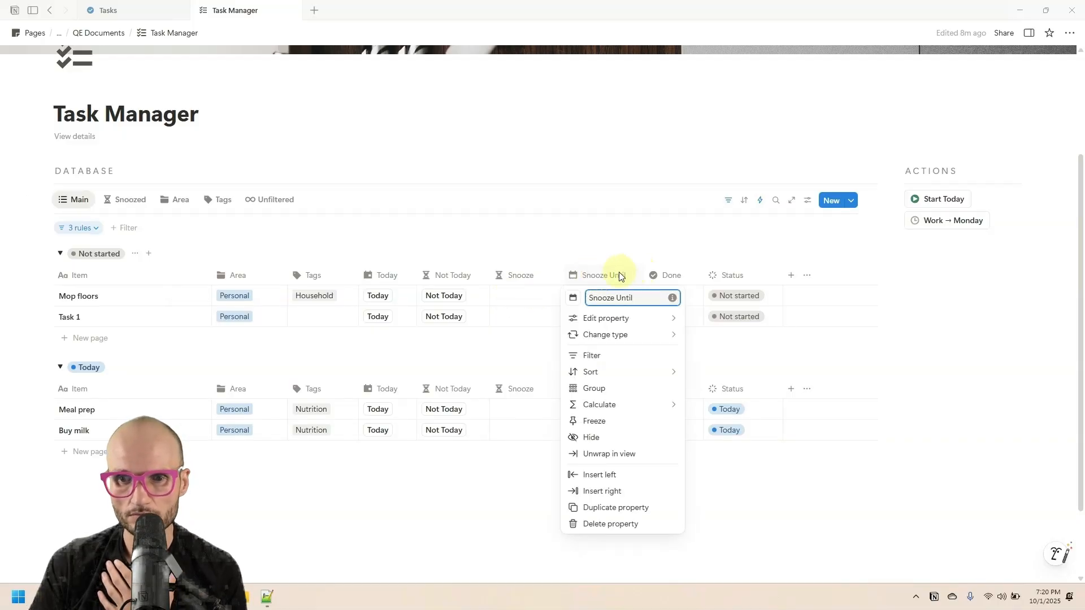
pyautogui.click(649, 437)
pyautogui.moveTo(522, 282); pyautogui.dragTo(595, 286)
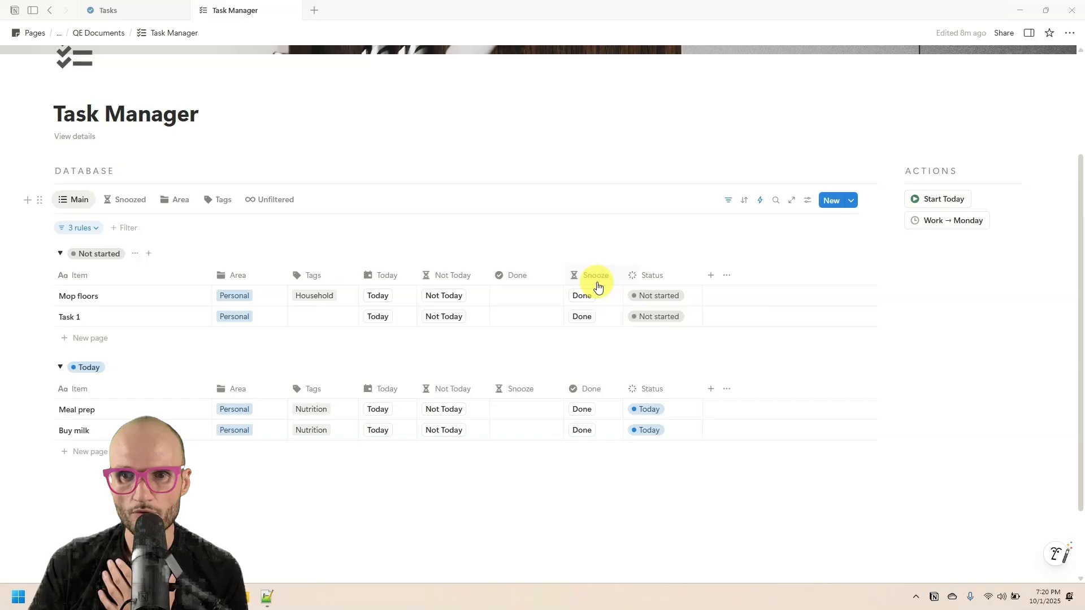
pyautogui.moveTo(489, 281)
pyautogui.mouseDown()
pyautogui.moveTo(416, 277)
pyautogui.moveTo(492, 277)
pyautogui.mouseUp()
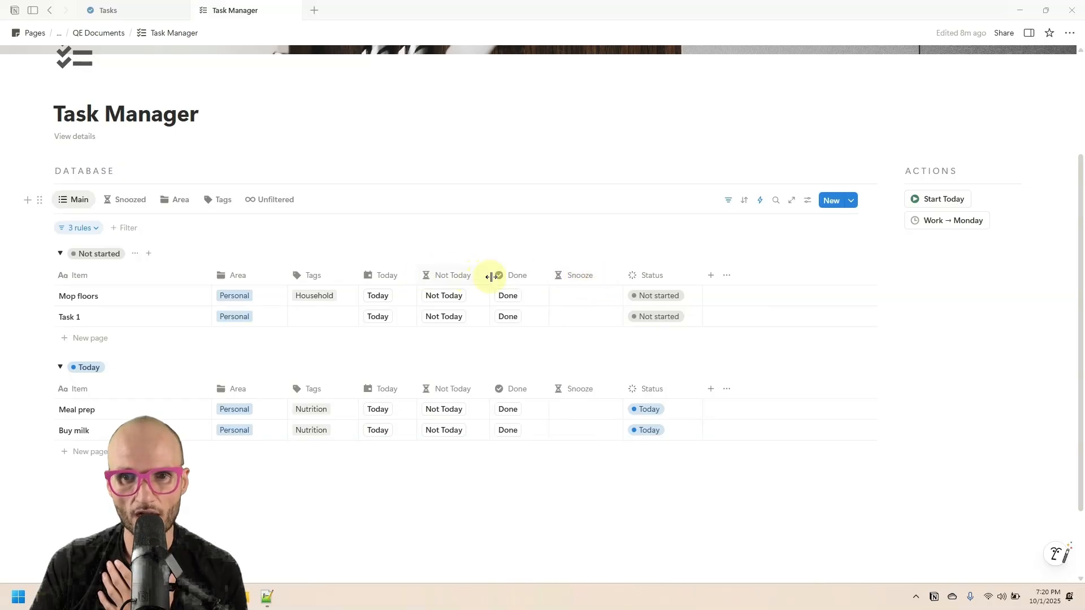
# Show the Snooze and Snooze Until properties in the Area and Tags views
pyautogui.click(117, 200)
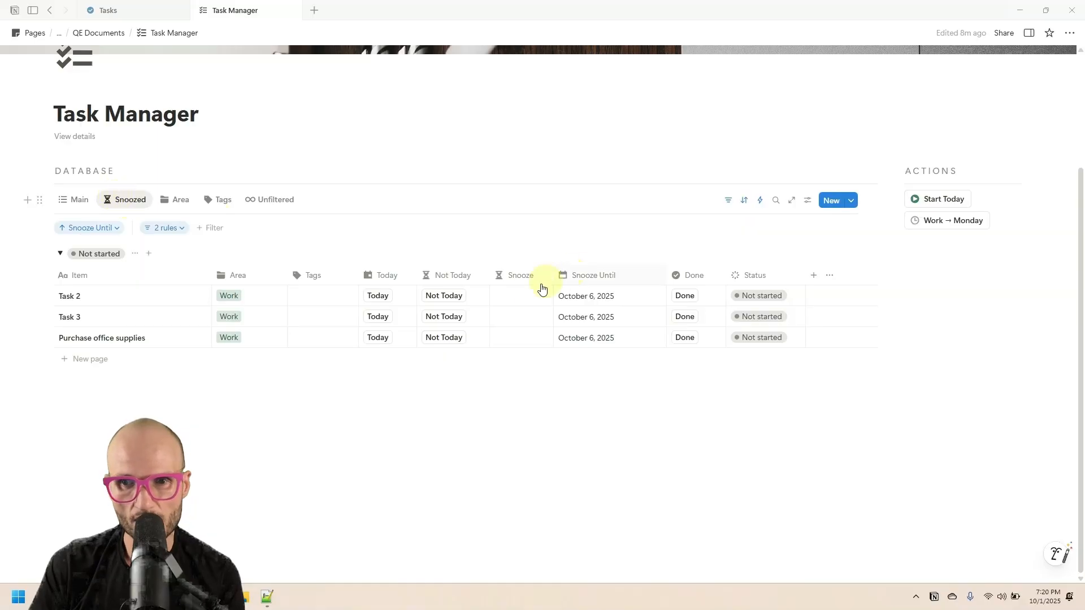
pyautogui.click(164, 201)
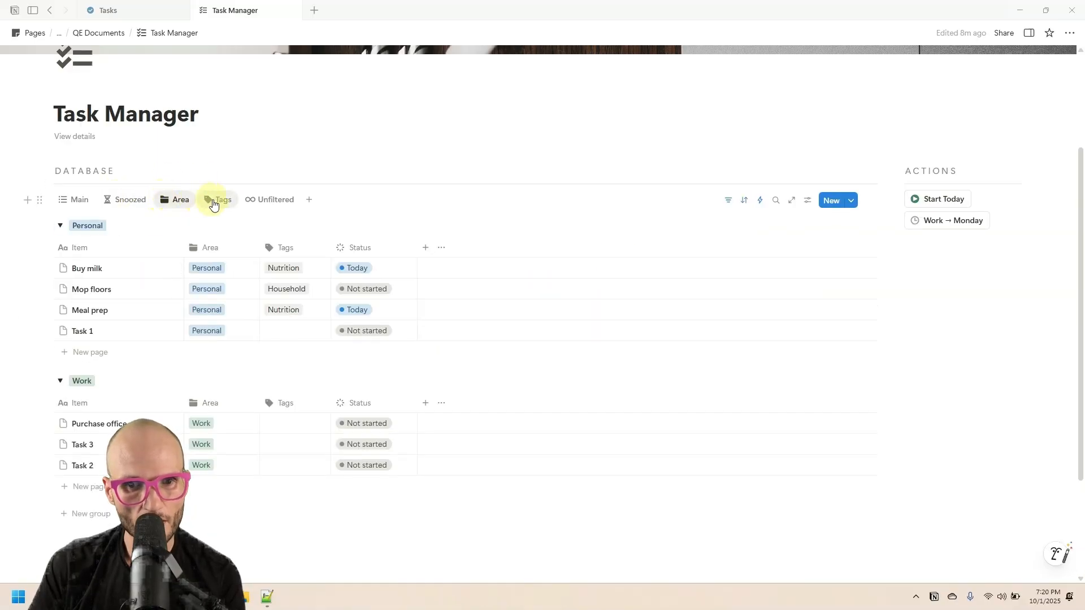
pyautogui.click(443, 248)
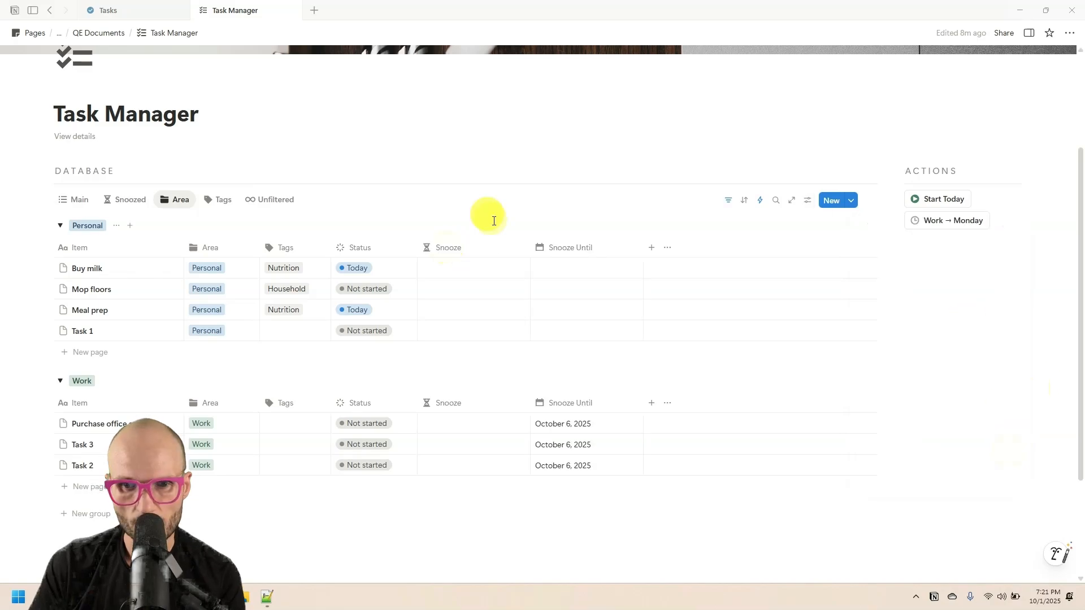
pyautogui.scroll(-1, 467, 254)
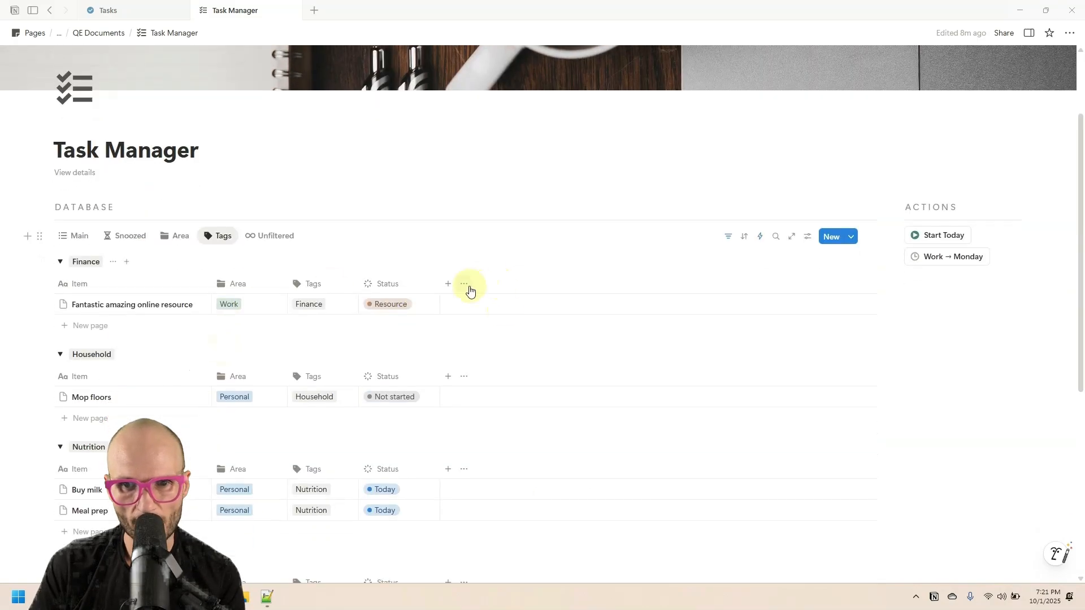
pyautogui.click(468, 287)
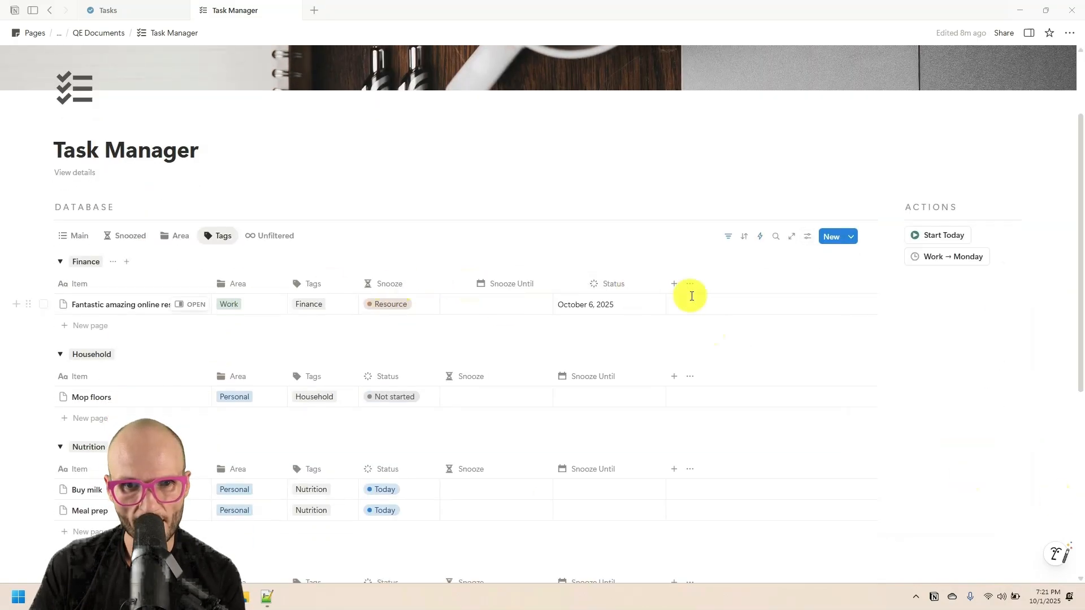
# Review the columns of the Area and Unfiltered views and return to the Main view
pyautogui.click(165, 236)
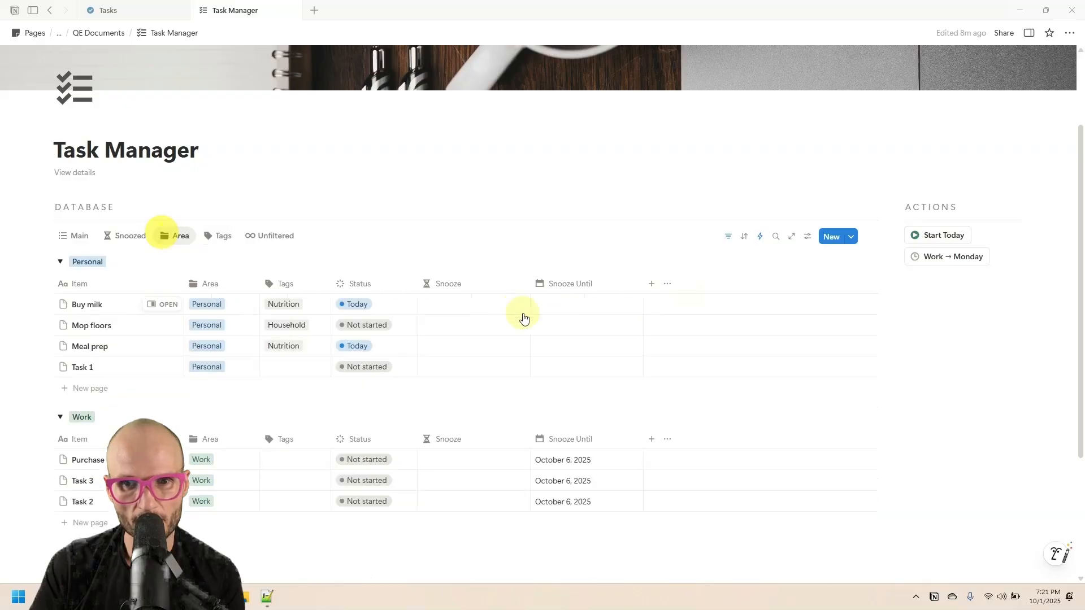
pyautogui.click(275, 236)
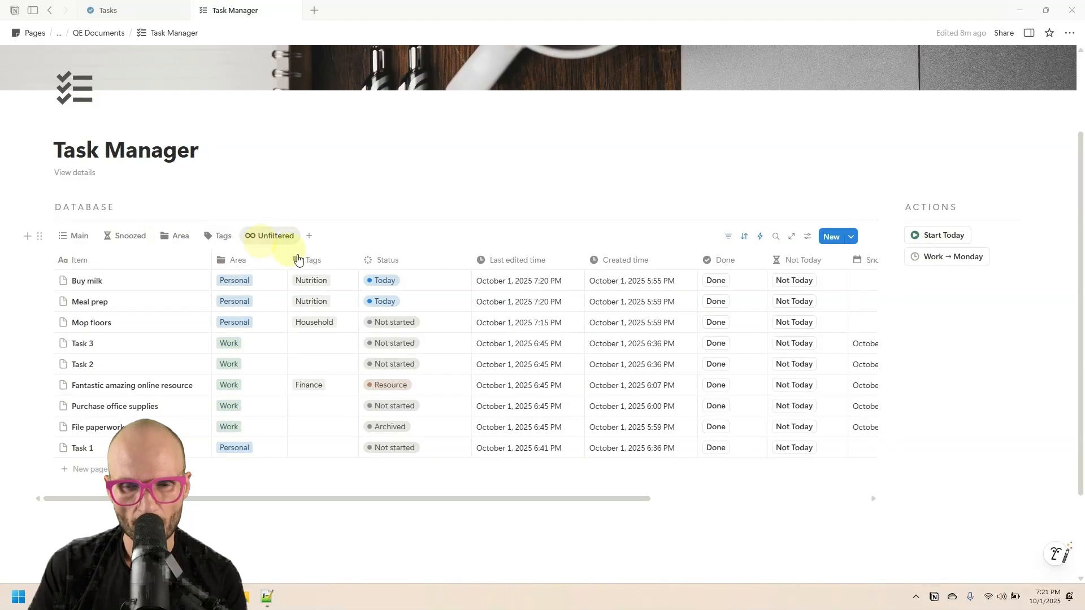
pyautogui.hscroll(5, 521, 340)
pyautogui.hscroll(-5, 521, 340)
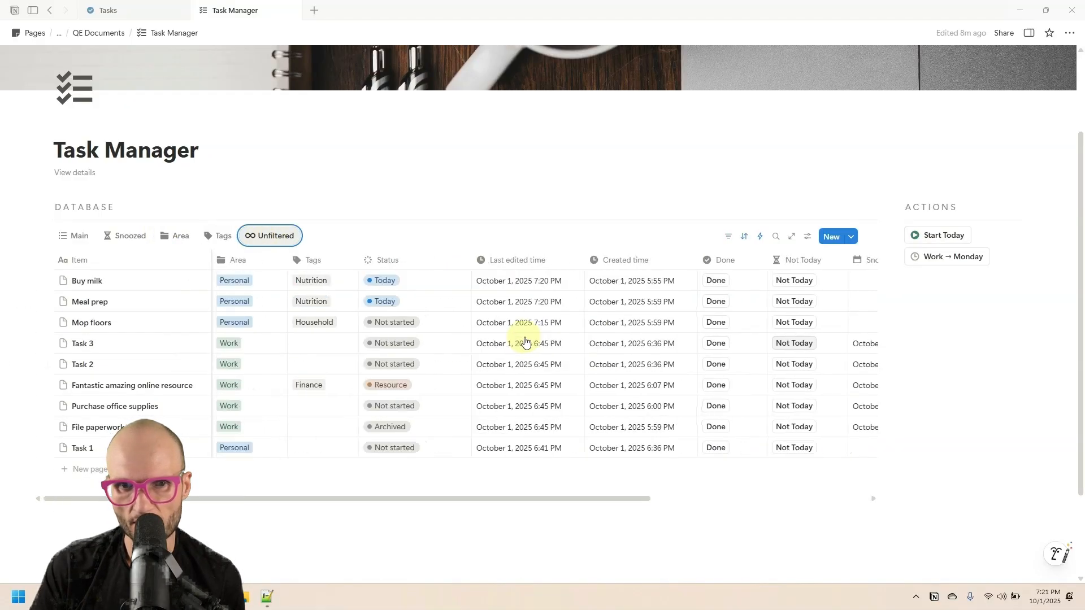
pyautogui.click(75, 238)
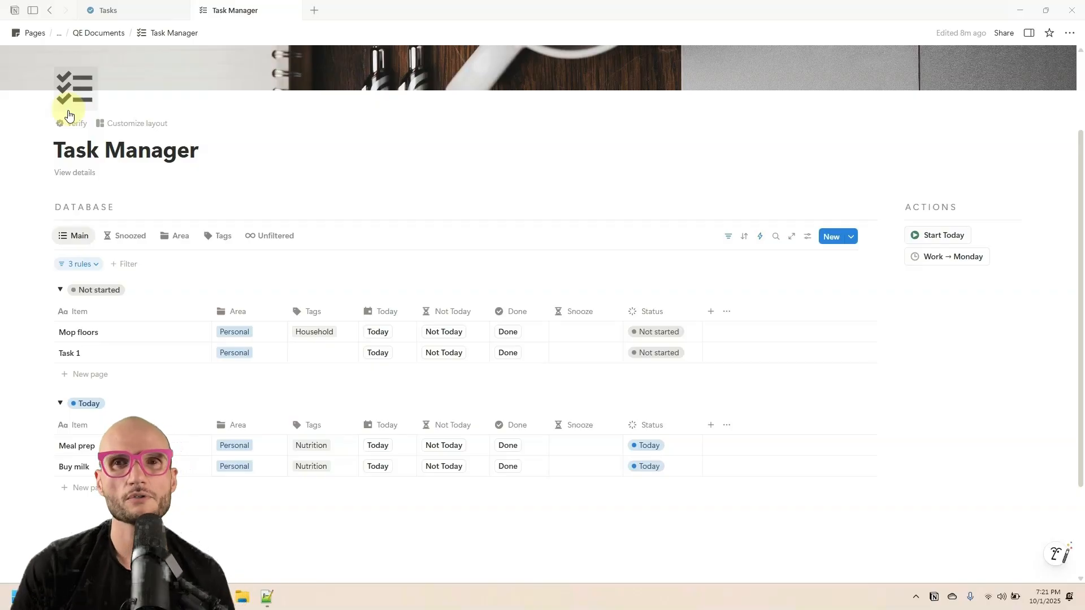
# Look at the Tasks page, return to Task Manager and dismiss the Notion Quick Add window
pyautogui.click(117, 10)
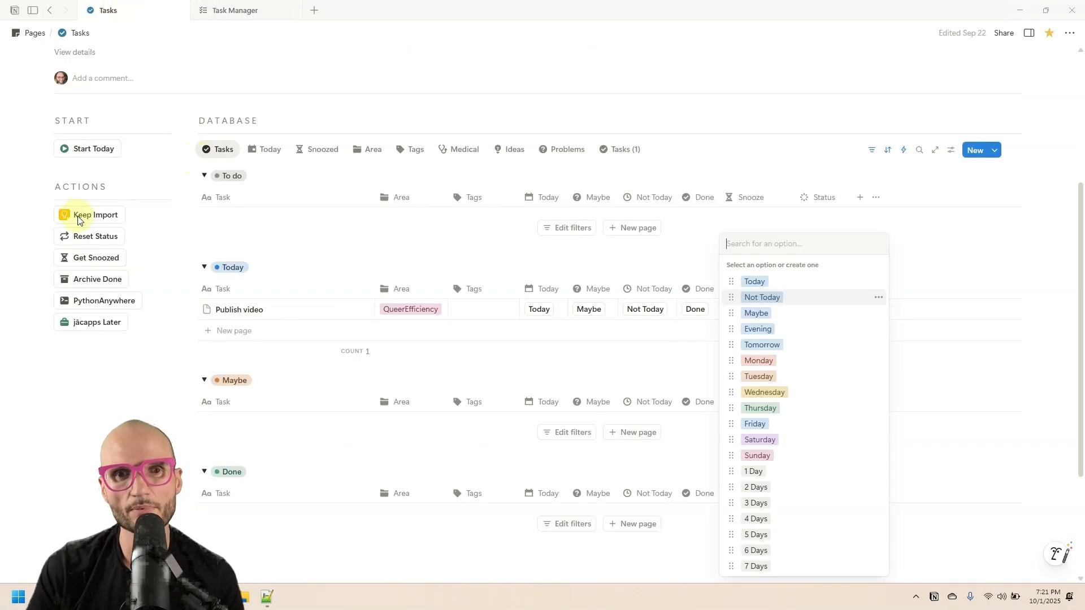
pyautogui.moveTo(242, 15)
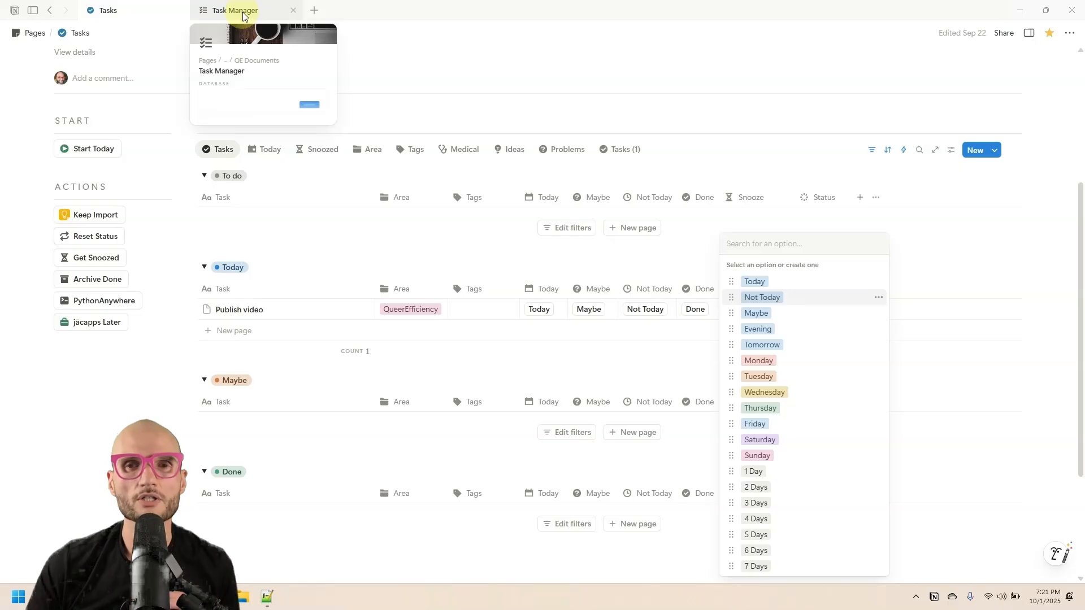
pyautogui.click(243, 15)
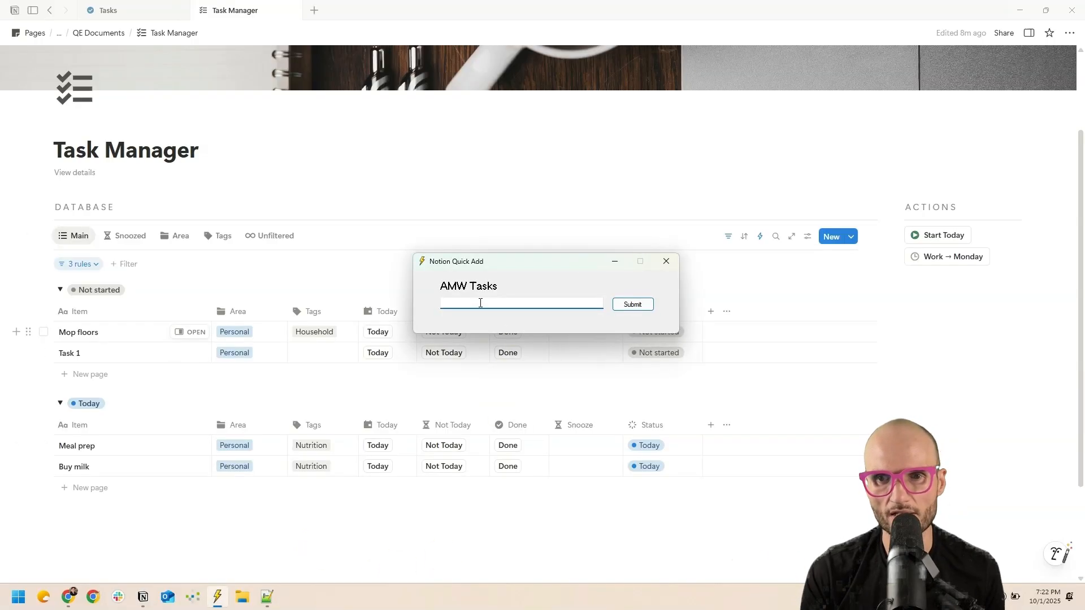
pyautogui.press('Escape')
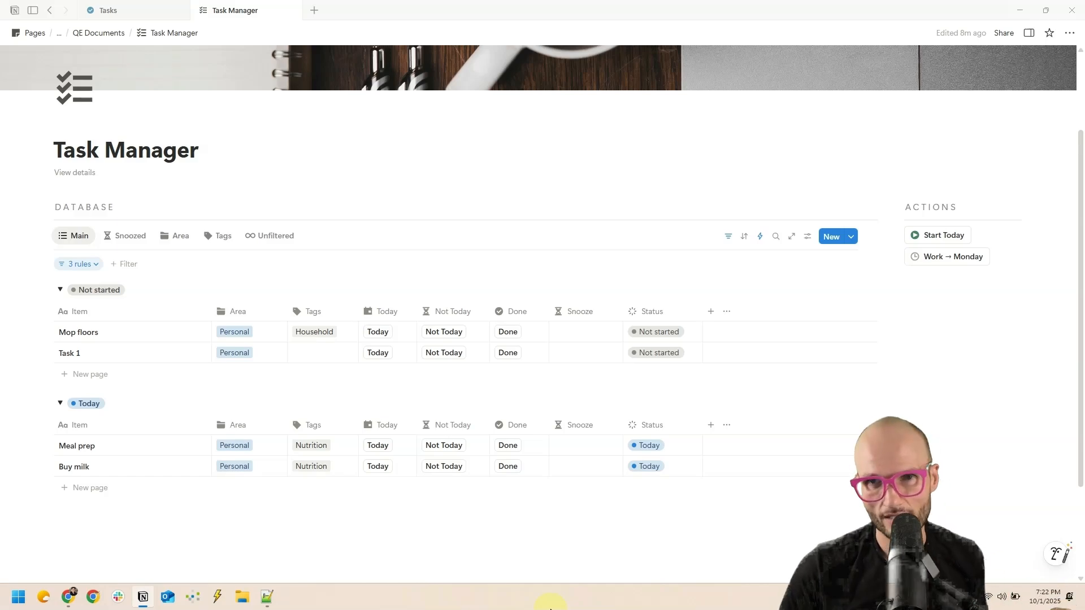
# Run the Keep Import action on the Tasks page and return to the Task Manager page
pyautogui.click(115, 12)
pyautogui.press('Escape')
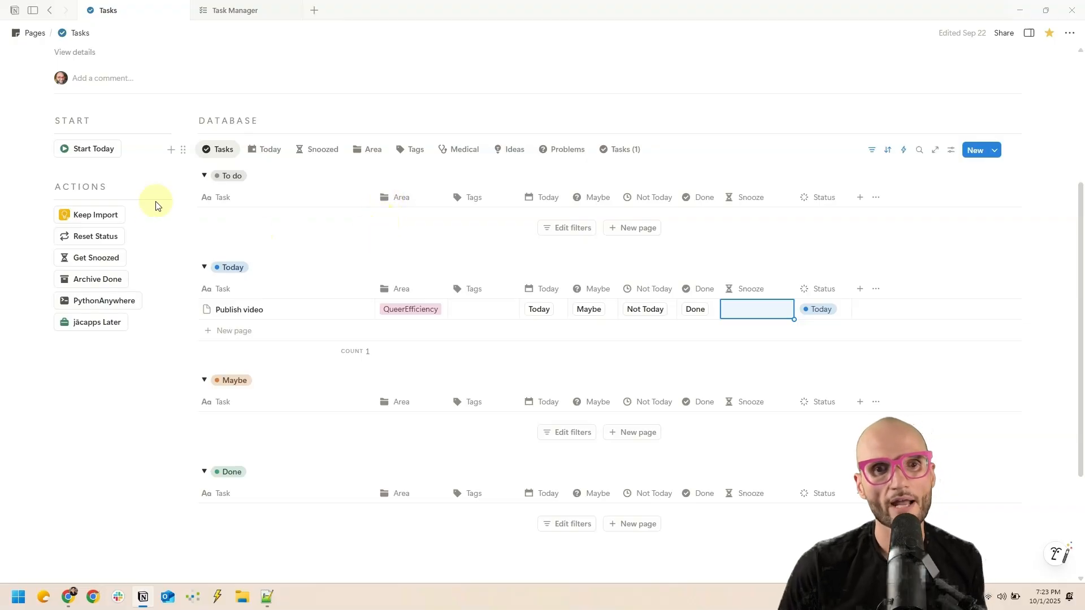
pyautogui.click(100, 215)
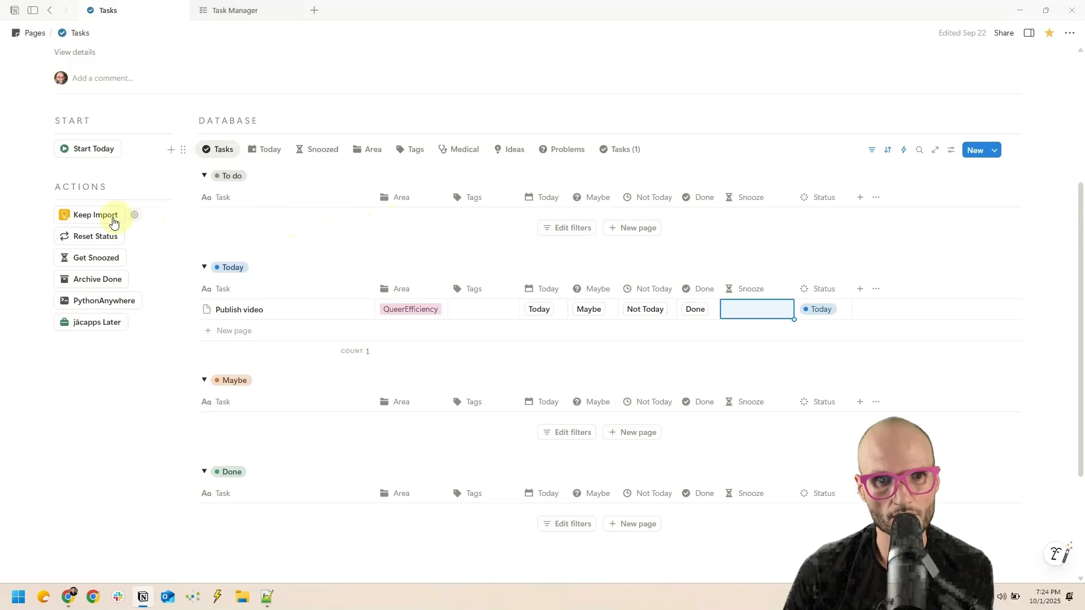
pyautogui.click(113, 221)
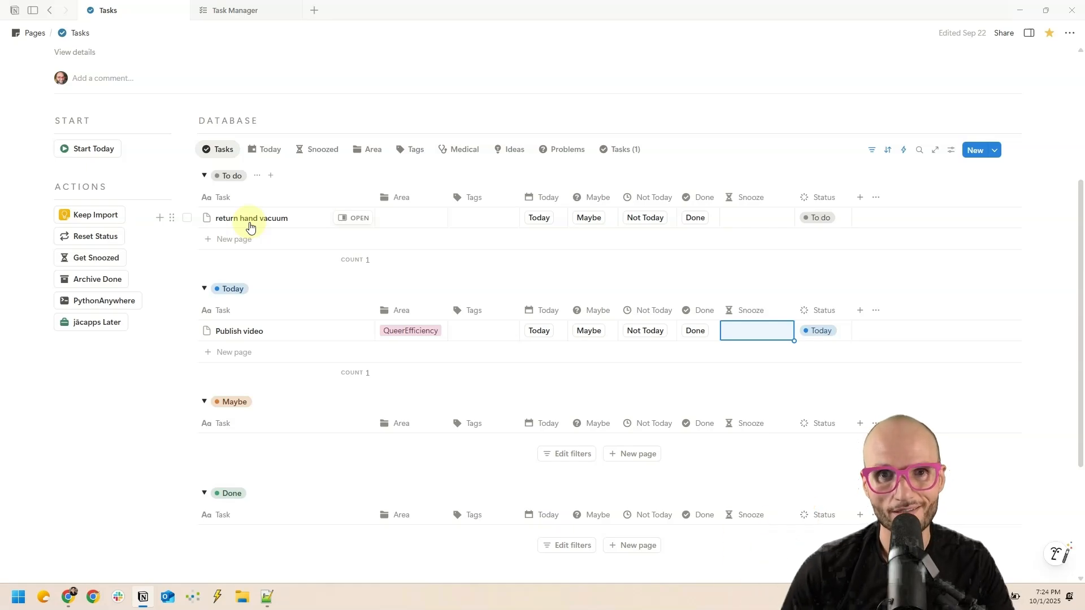
pyautogui.click(233, 9)
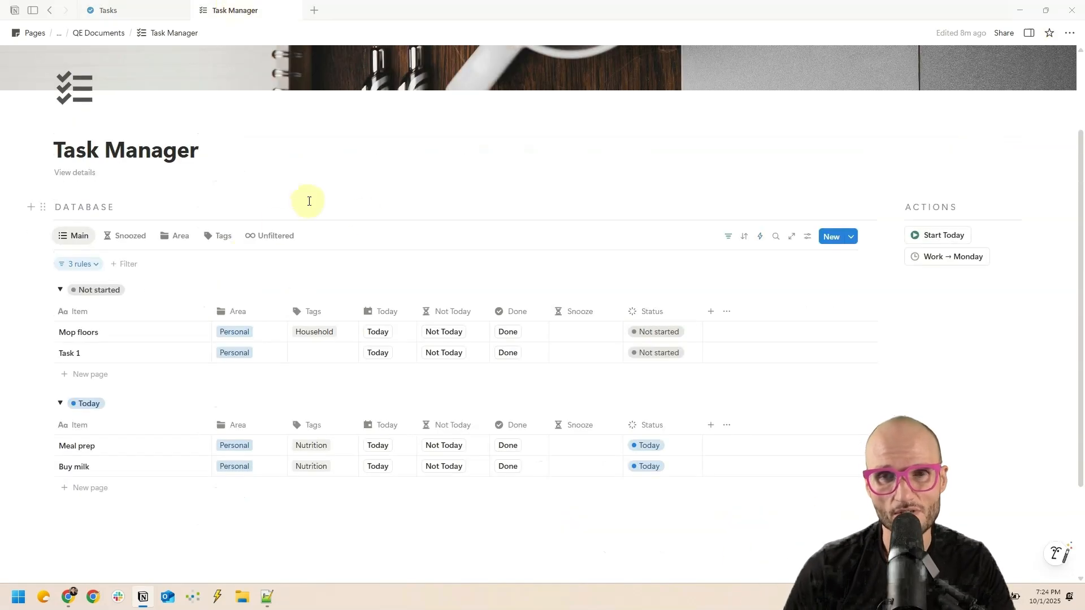